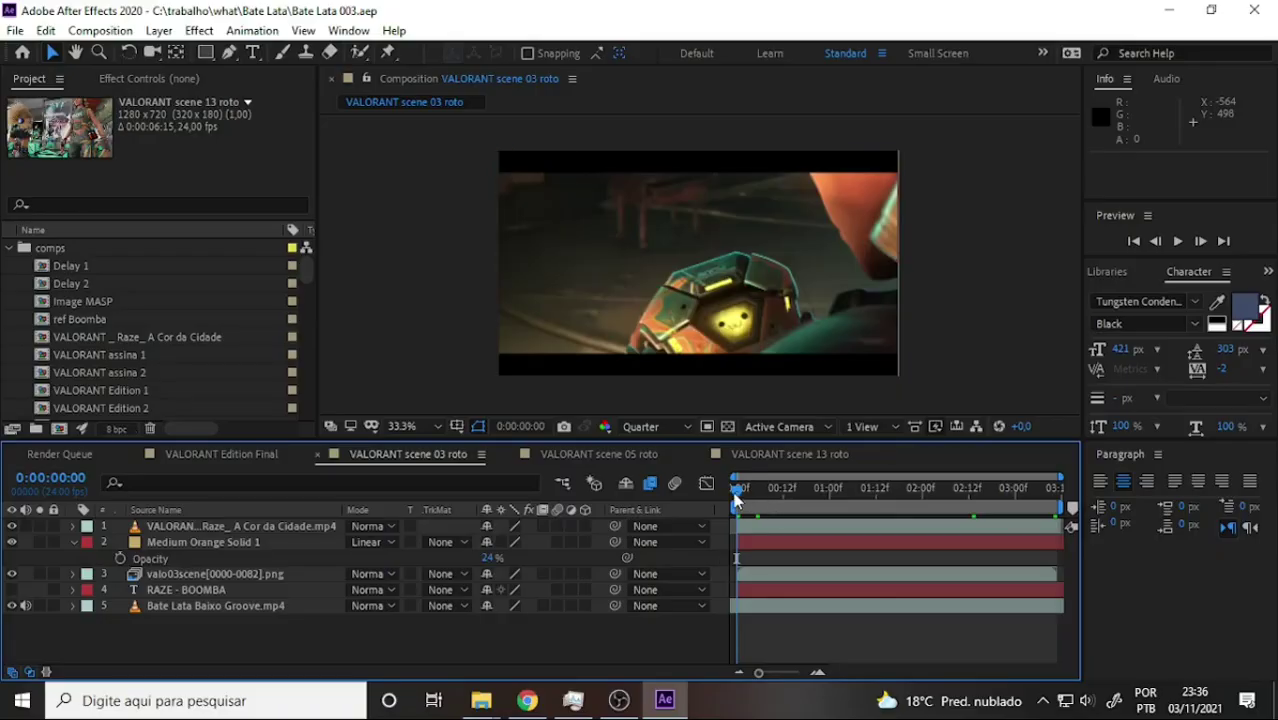
Scrub through the scene 03 roto shot and check memory use in Task Manager
mouse_move(736, 492)
left_mouse_down()
mouse_move(1081, 518)
mouse_move(724, 530)
left_mouse_up()
mouse_move(738, 490)
left_mouse_down()
mouse_move(1072, 508)
mouse_move(860, 540)
mouse_move(1085, 540)
mouse_move(811, 568)
left_mouse_up()
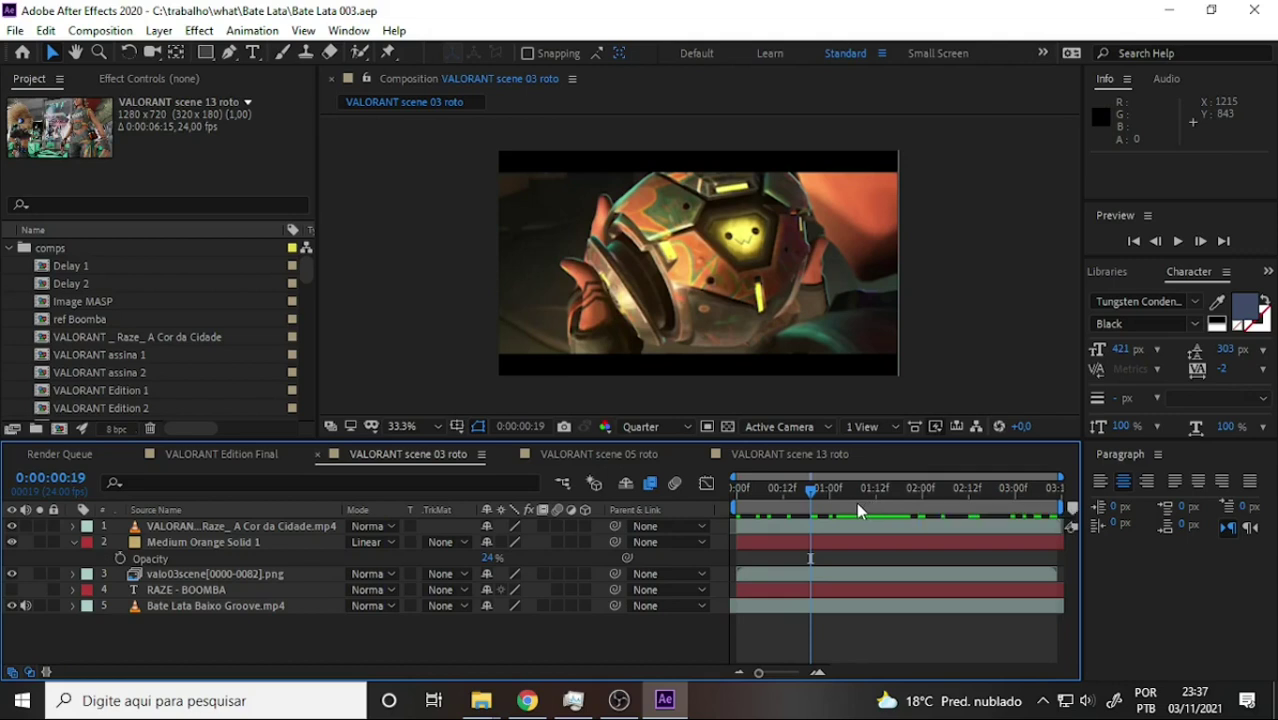
mouse_move(808, 495)
left_mouse_down()
mouse_move(1075, 515)
mouse_move(800, 548)
mouse_move(835, 548)
left_mouse_up()
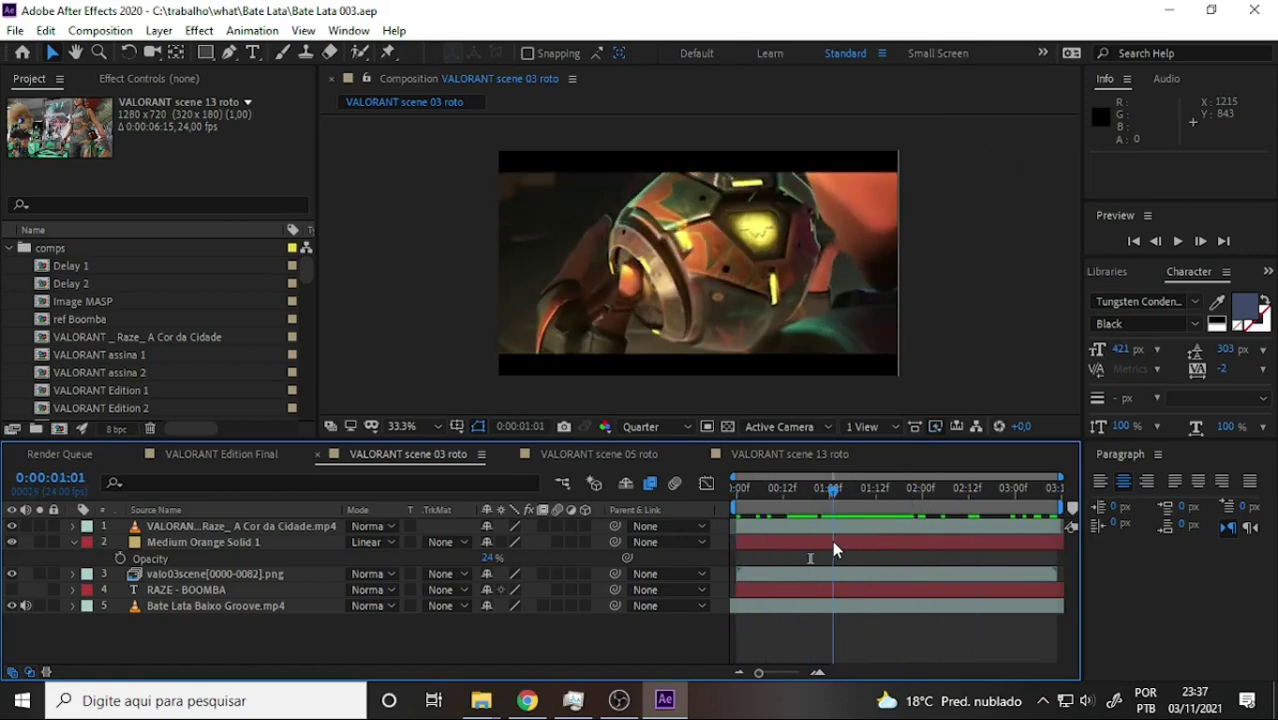
left_click_drag(834, 546, 818, 548)
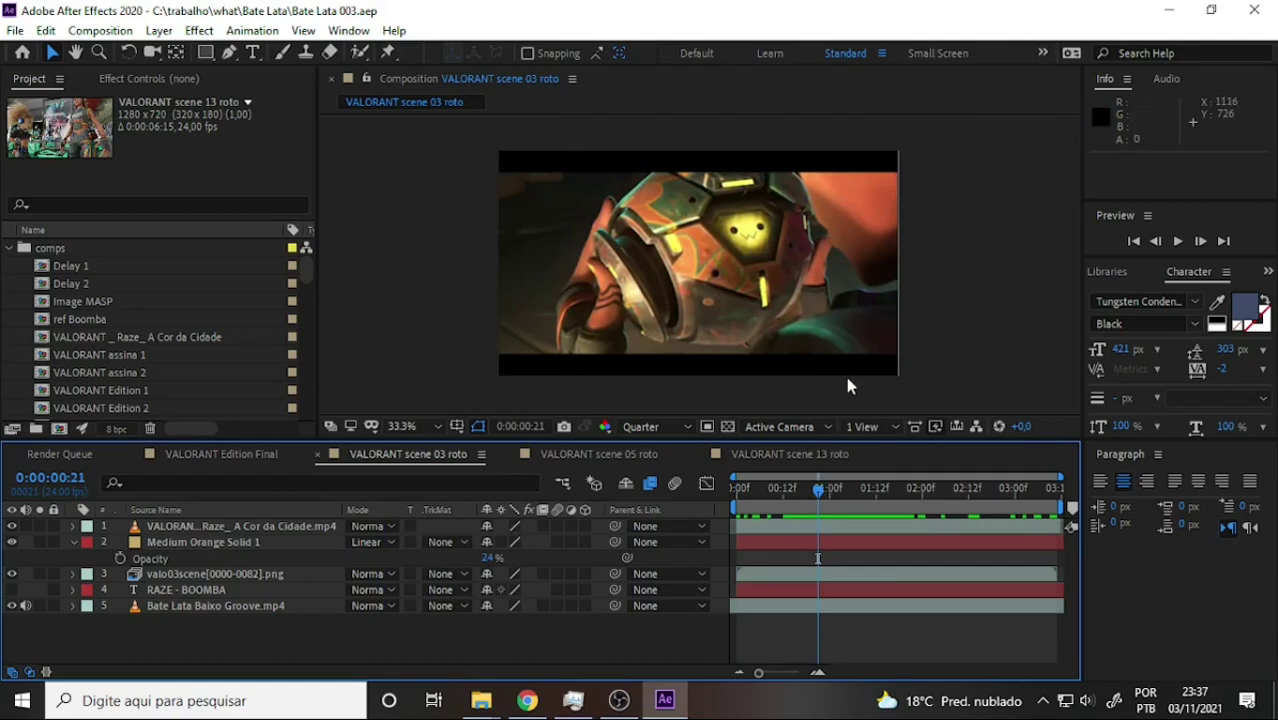
mouse_move(824, 488)
left_mouse_down()
mouse_move(836, 488)
mouse_move(697, 513)
left_mouse_up()
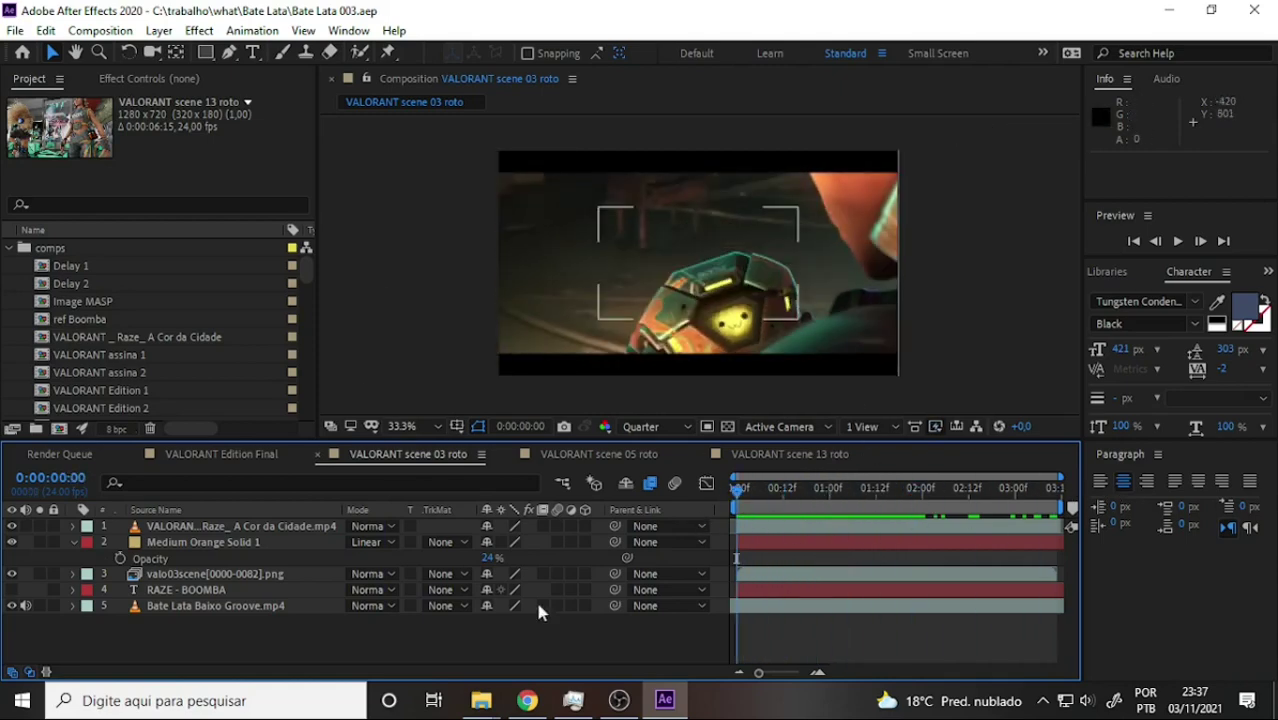
left_click(574, 702)
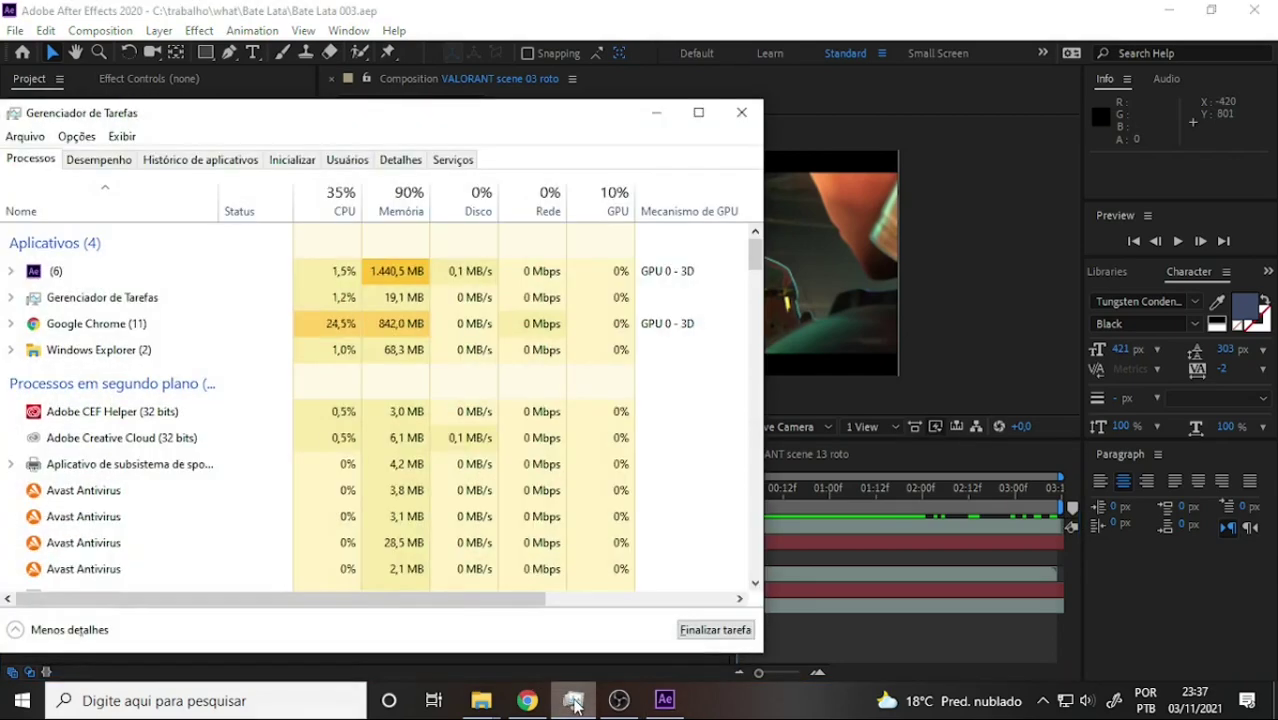
left_click(574, 702)
mouse_move(745, 490)
left_mouse_down()
mouse_move(767, 490)
mouse_move(786, 549)
mouse_move(829, 549)
left_mouse_up()
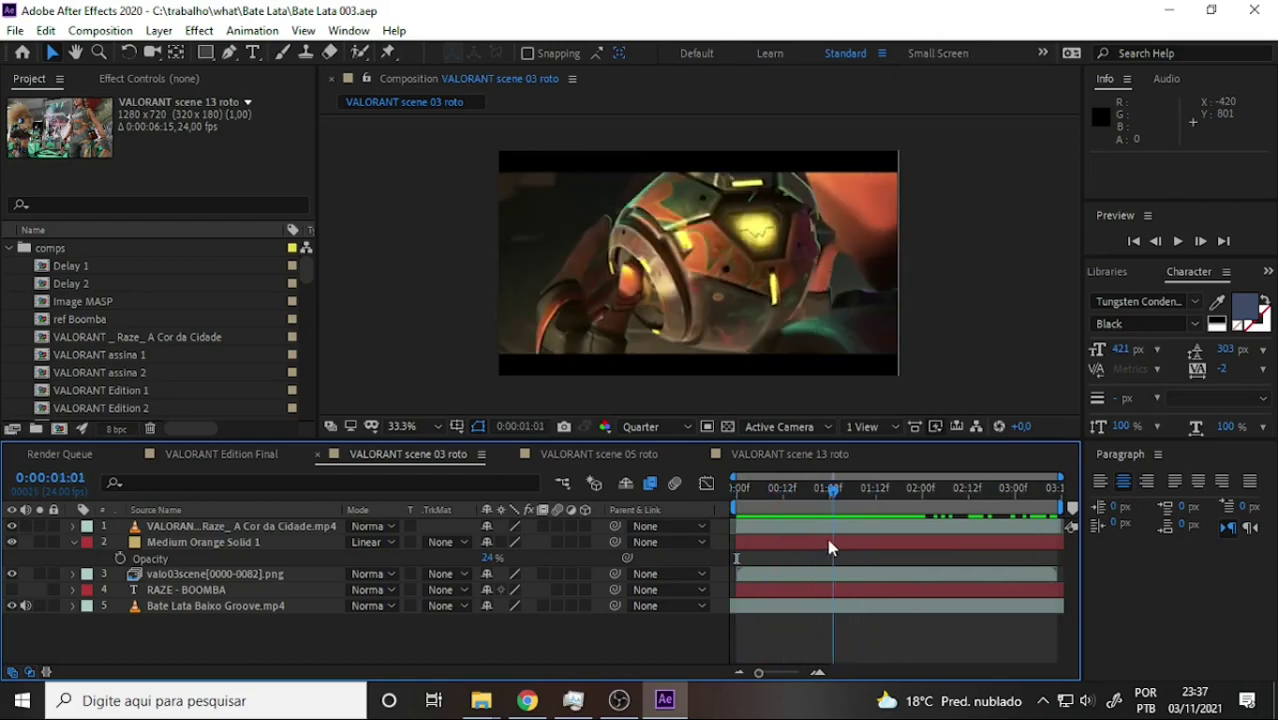
Preview the VALORANT scene 13 and scene 05 roto timelines
left_click(745, 454)
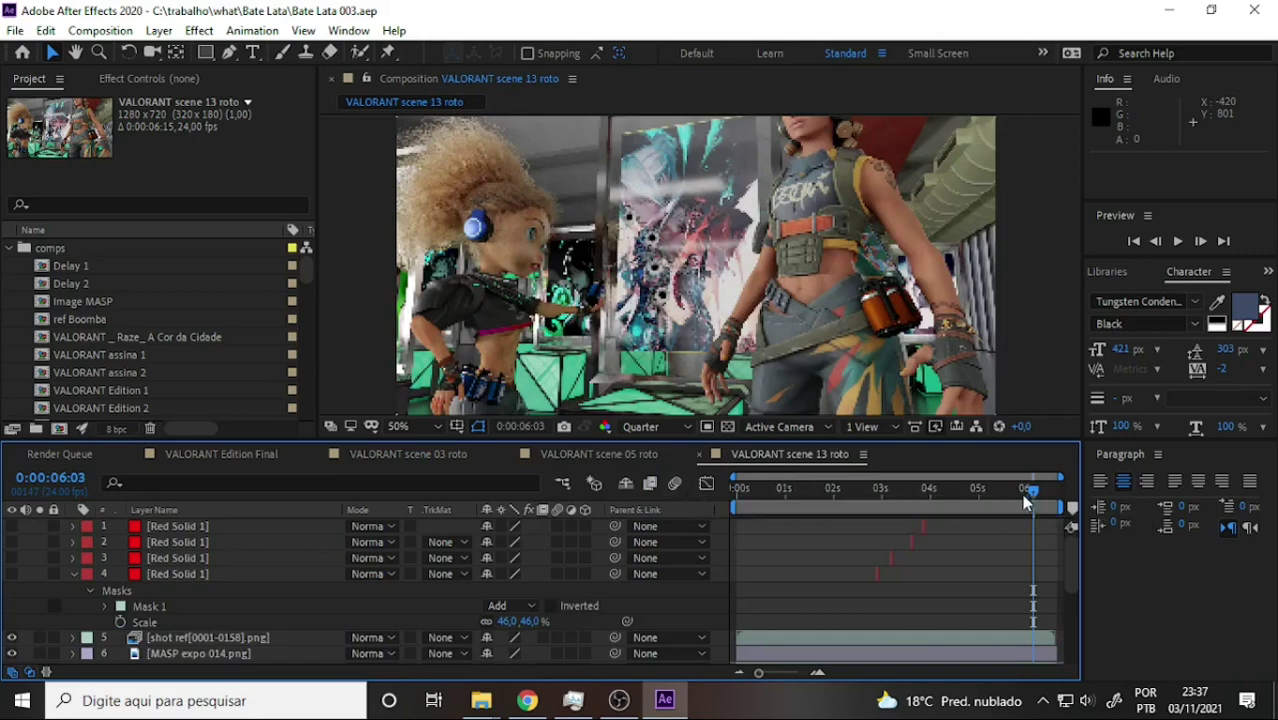
left_click_drag(1032, 490, 893, 491)
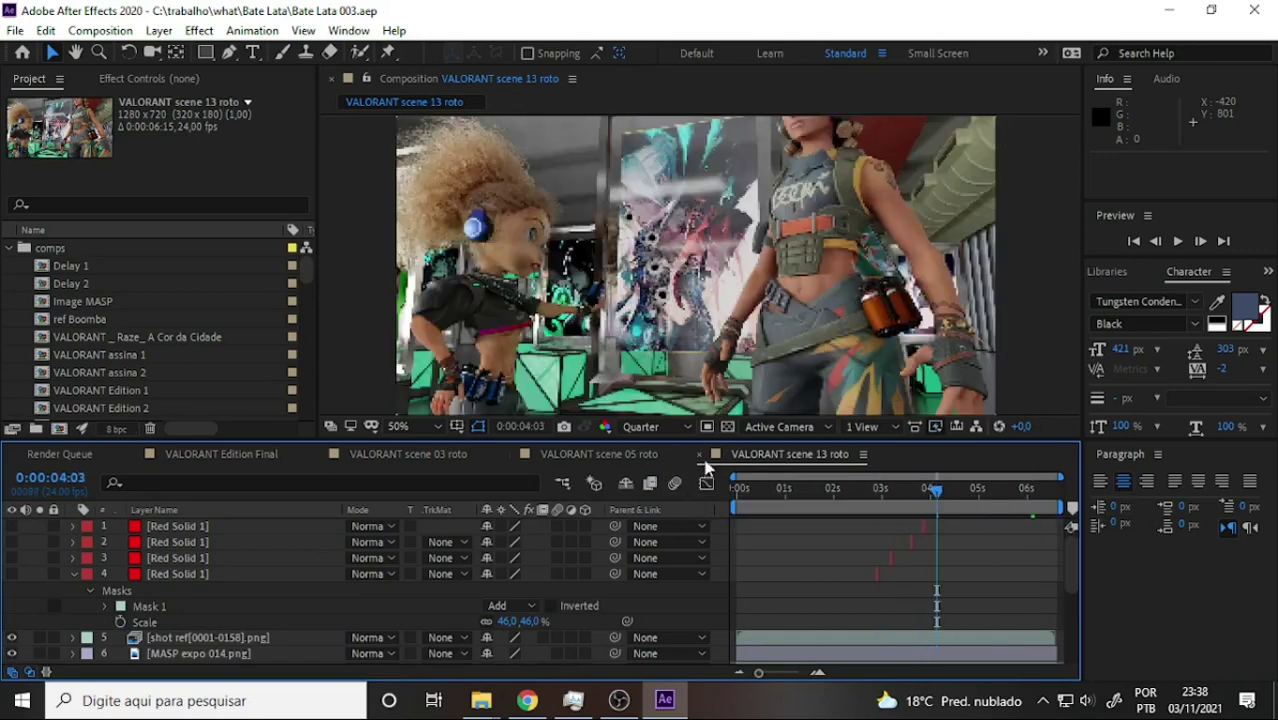
left_click(637, 456)
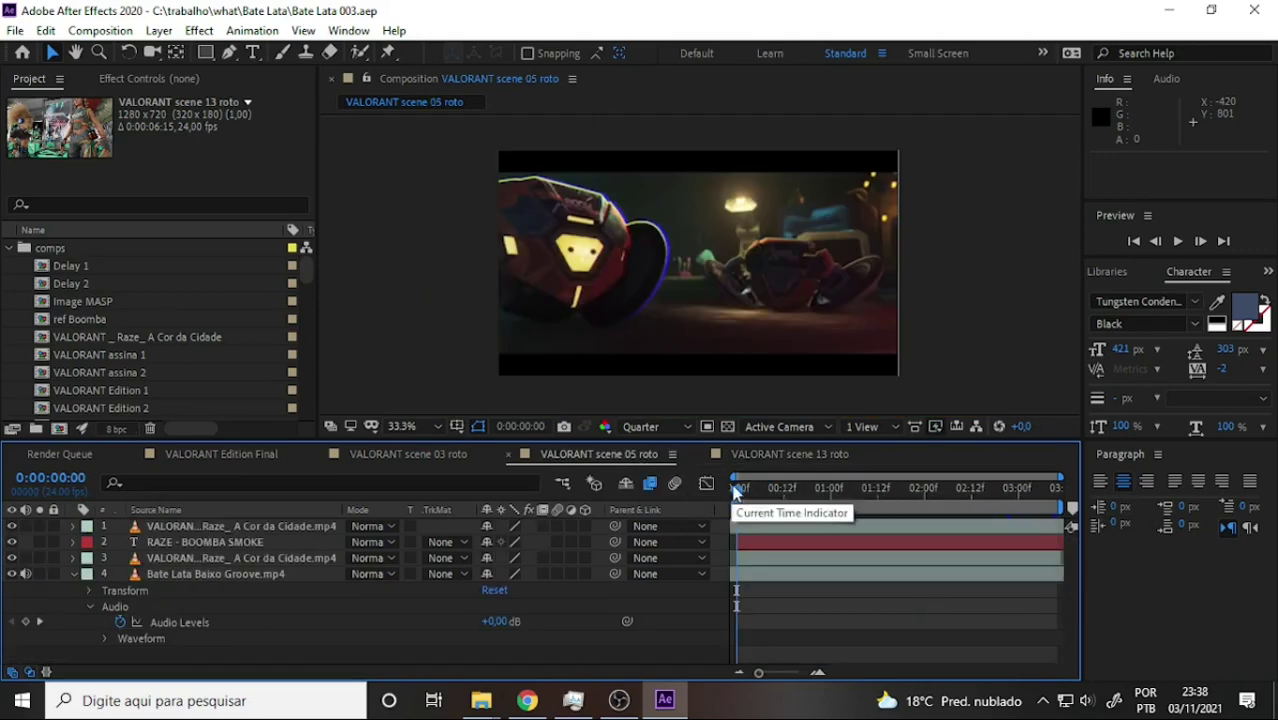
left_click_drag(756, 488, 720, 503)
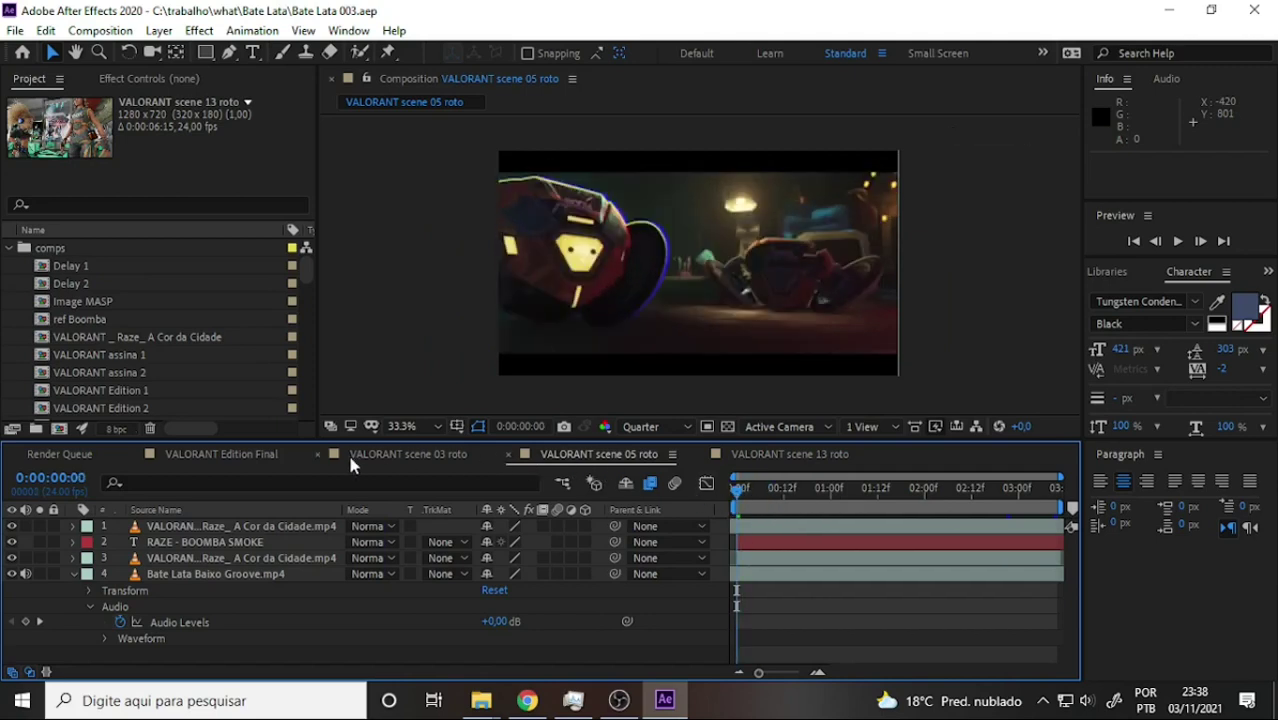
Close the scene 03, 05 and 13 roto timelines
left_click(318, 455)
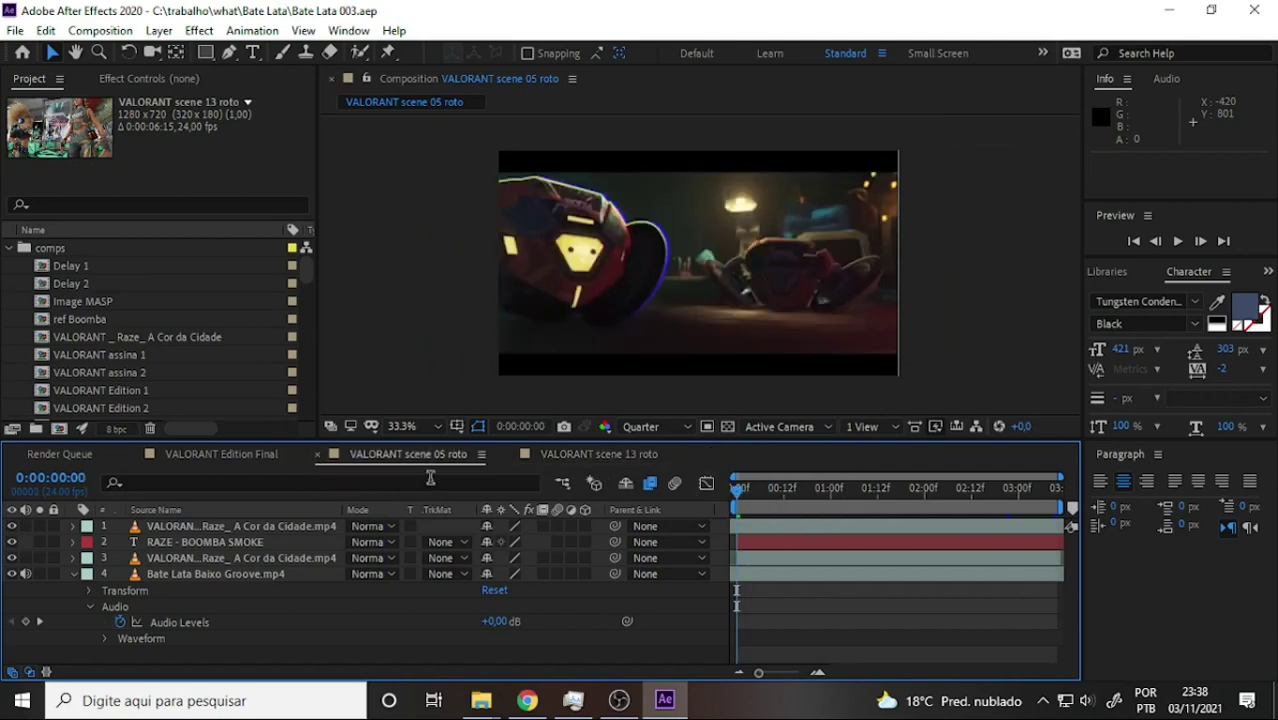
left_click(318, 456)
left_click(318, 456)
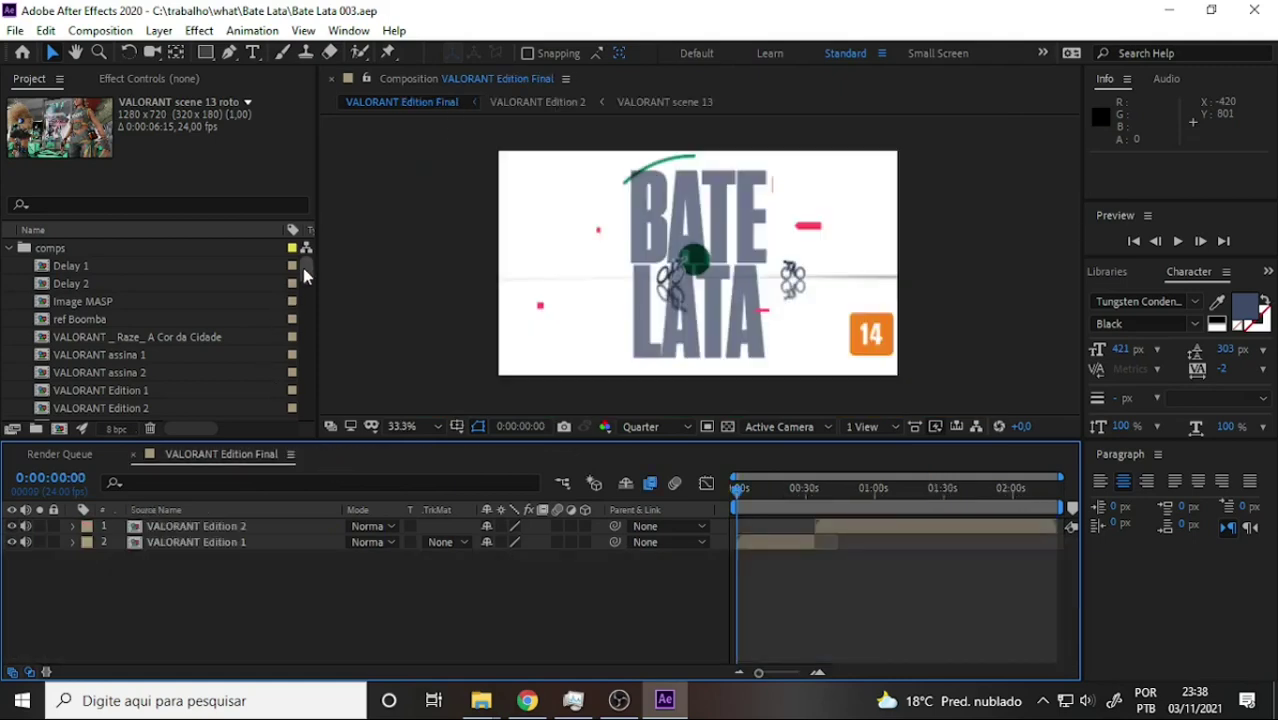
left_click_drag(303, 268, 308, 320)
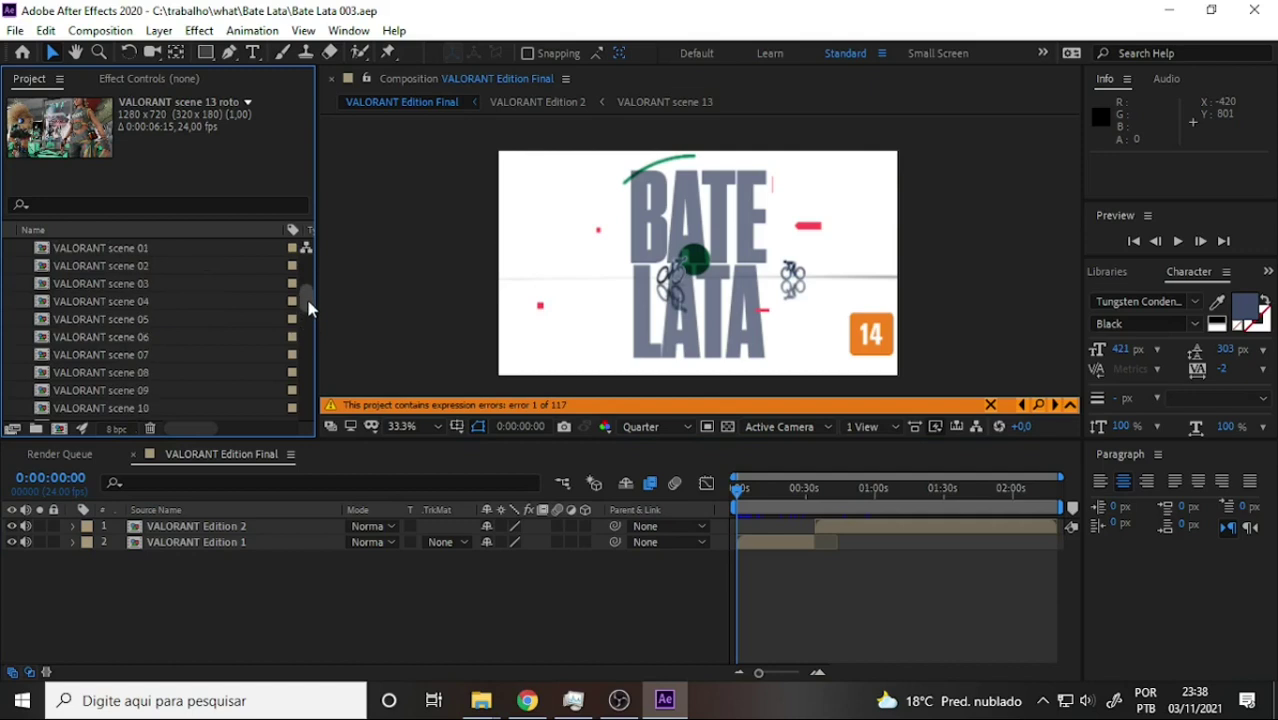
Open and preview the VALORANT scene 03 and scene 02 compositions, ending on scene 03
double_click(102, 283)
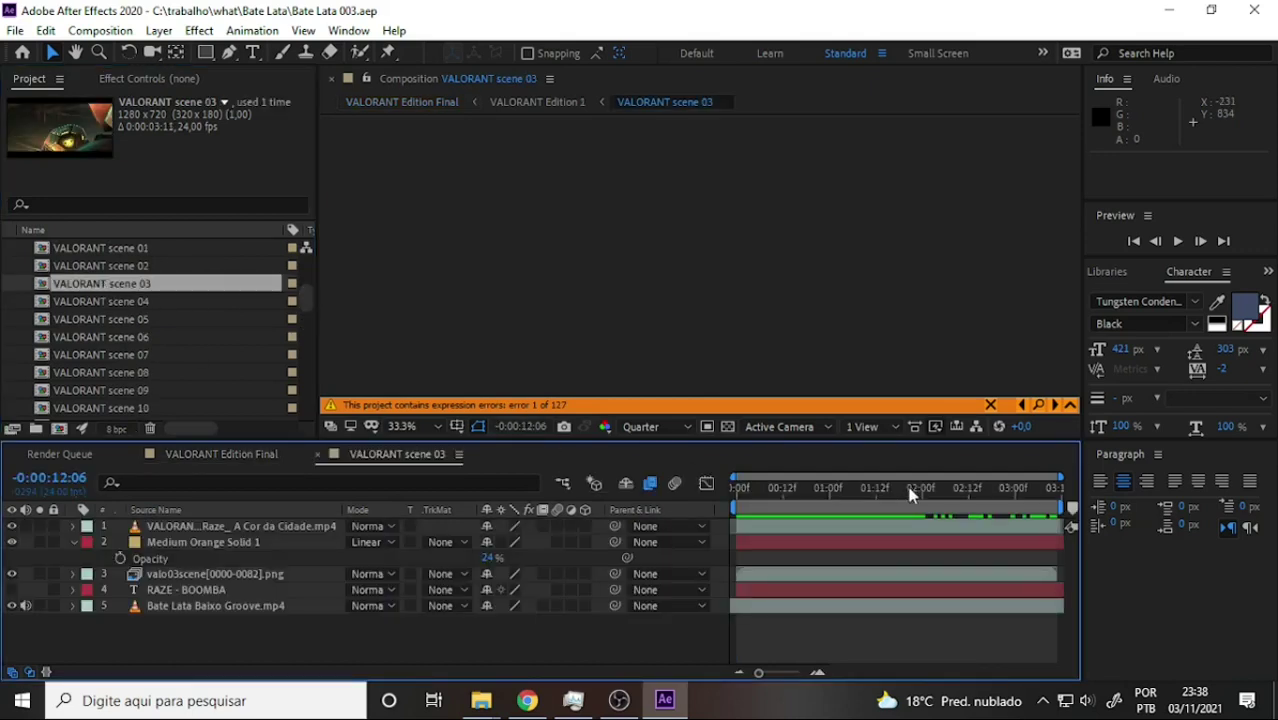
left_click_drag(754, 498, 722, 517)
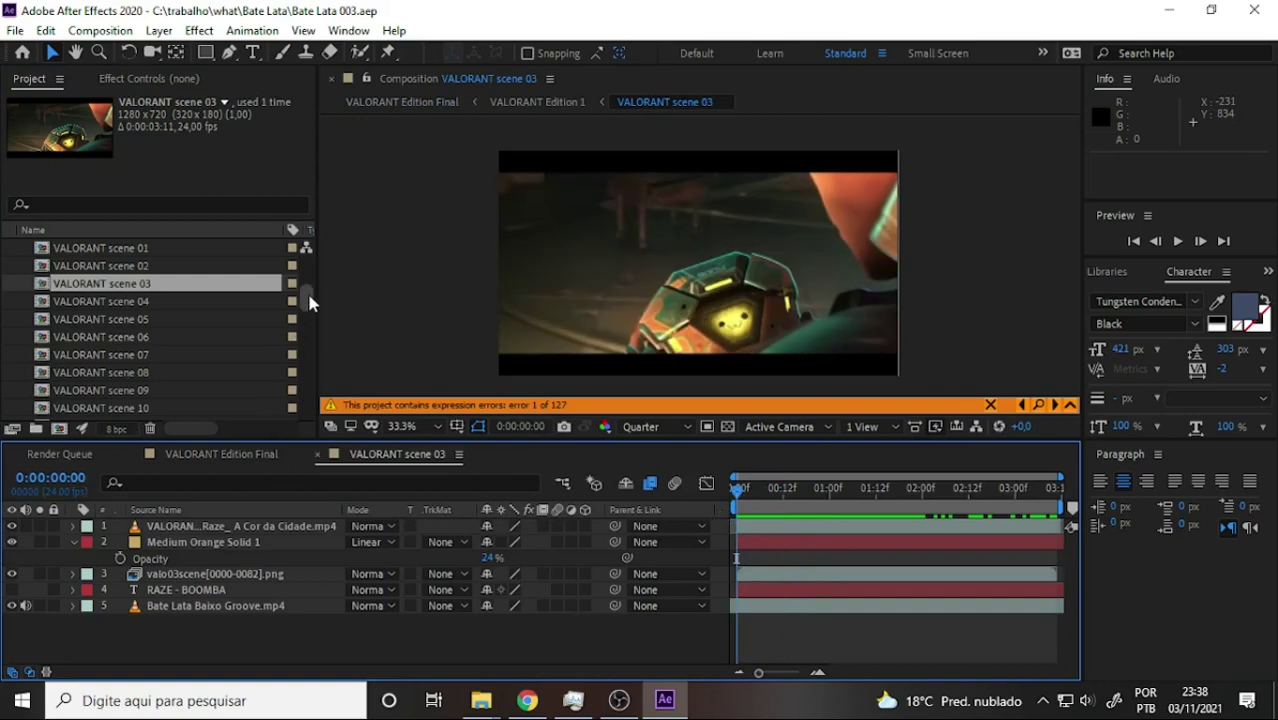
left_click_drag(309, 303, 309, 297)
left_click(131, 298)
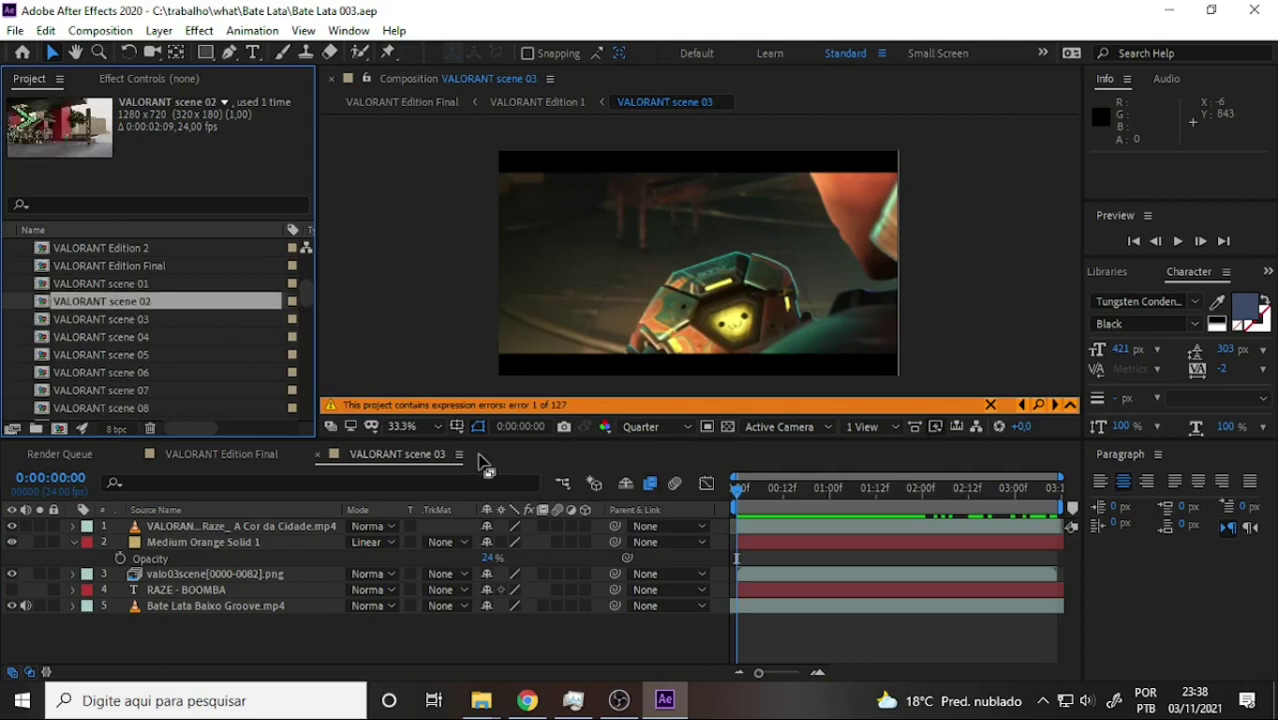
double_click(130, 302)
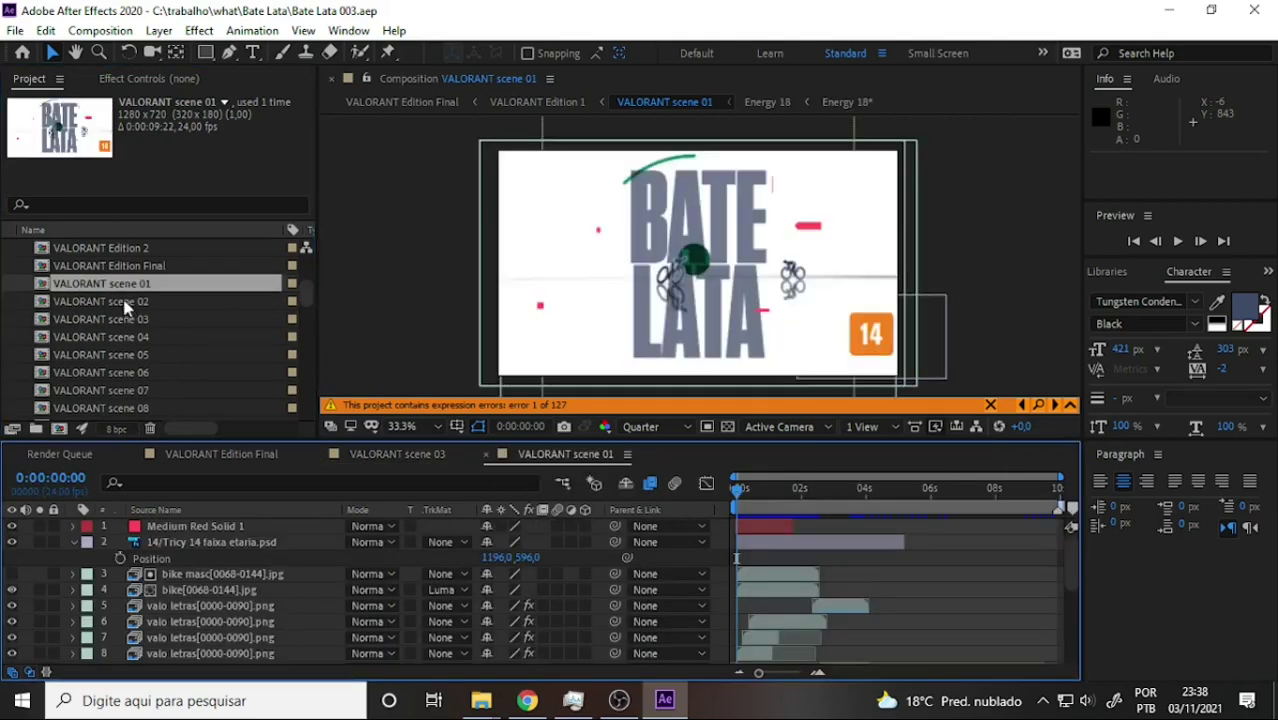
left_click_drag(738, 509, 829, 505)
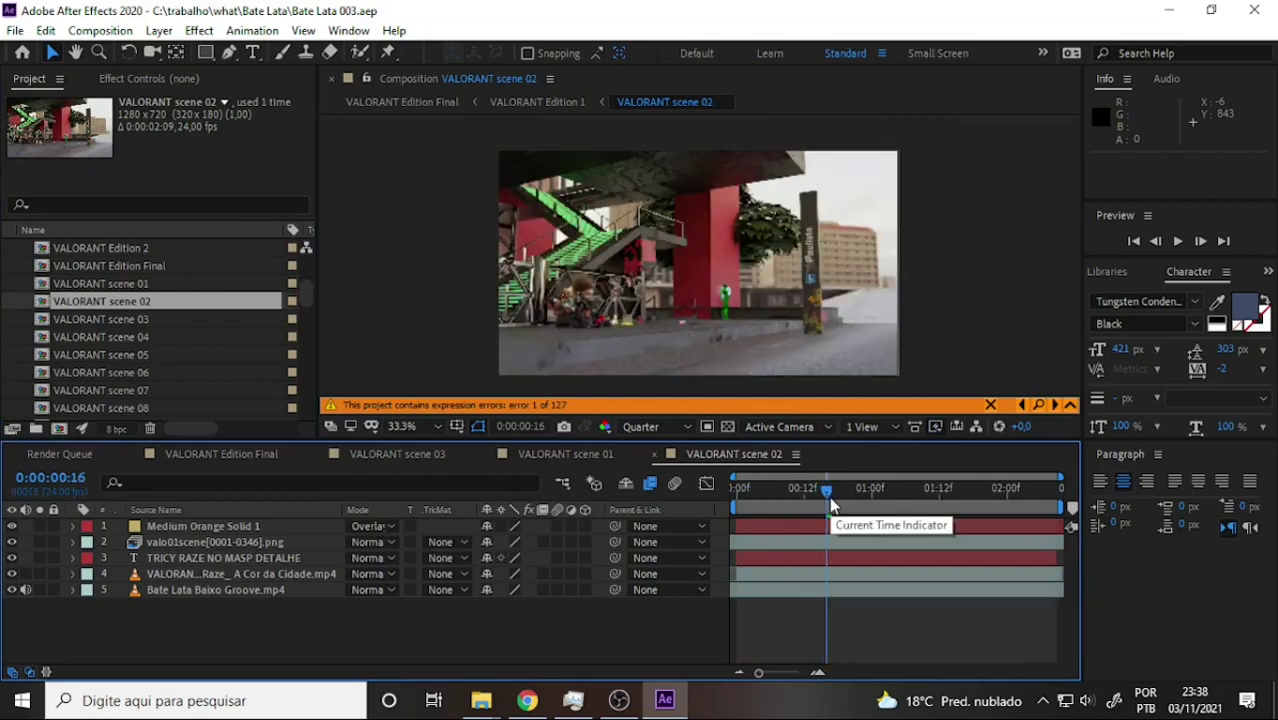
left_click_drag(826, 490, 682, 497)
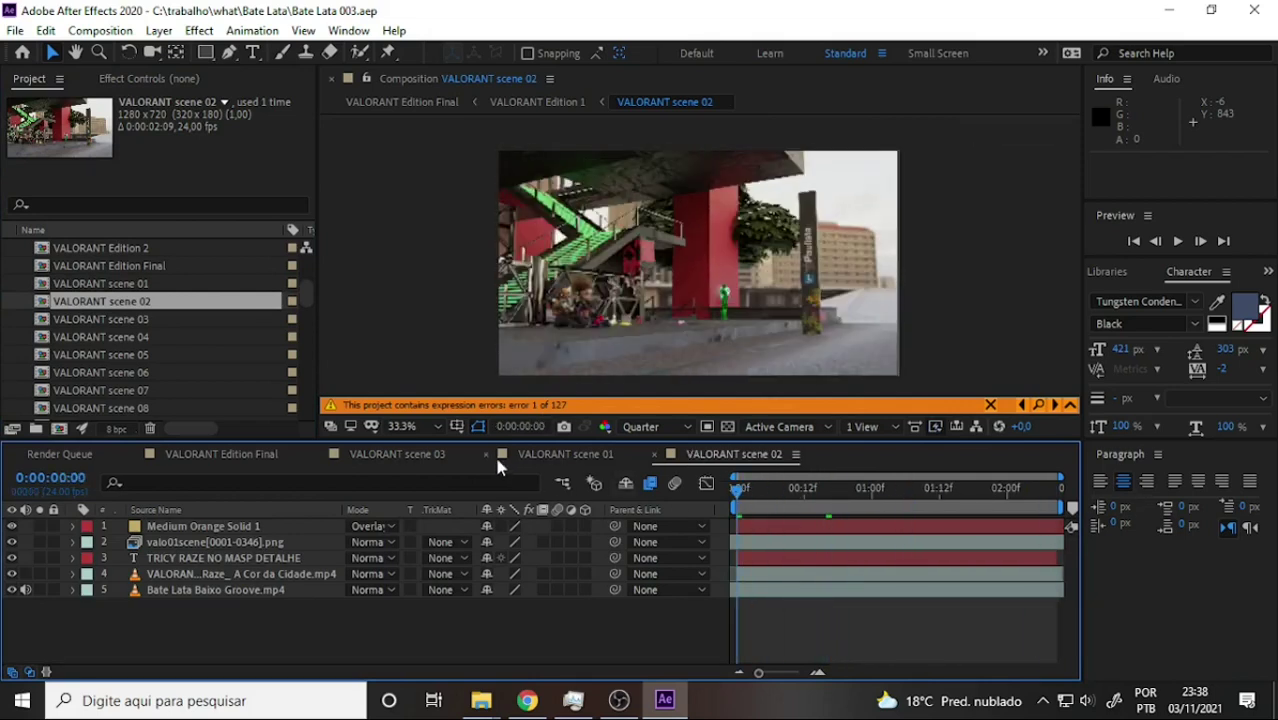
left_click(425, 457)
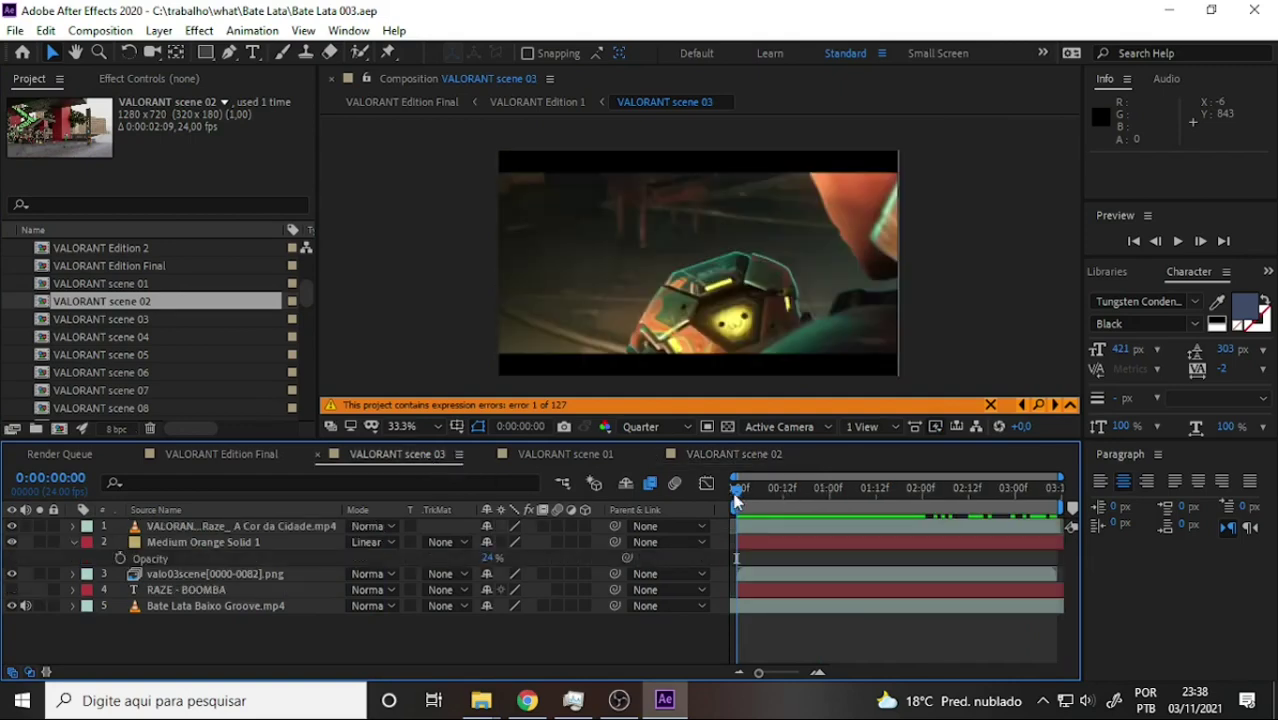
Turn off layer 1's reference video and preview the valo03scene footage underneath
left_click_drag(735, 500, 593, 565)
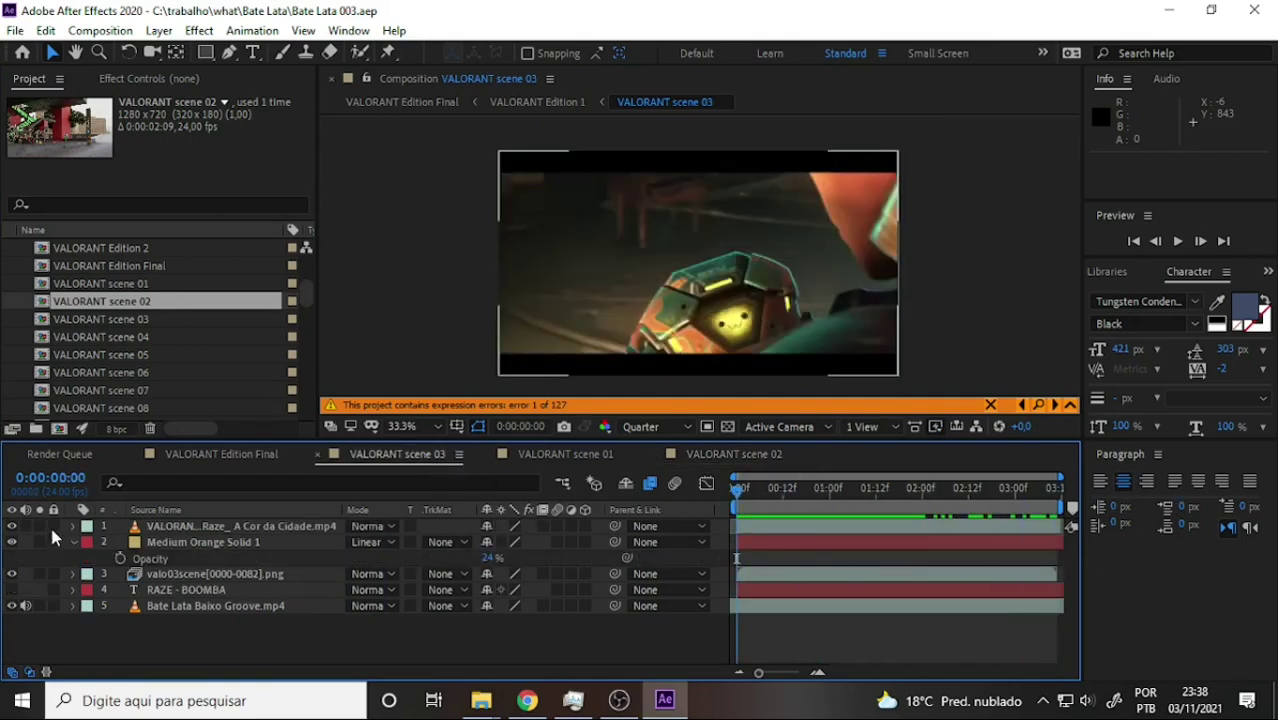
left_click(12, 527)
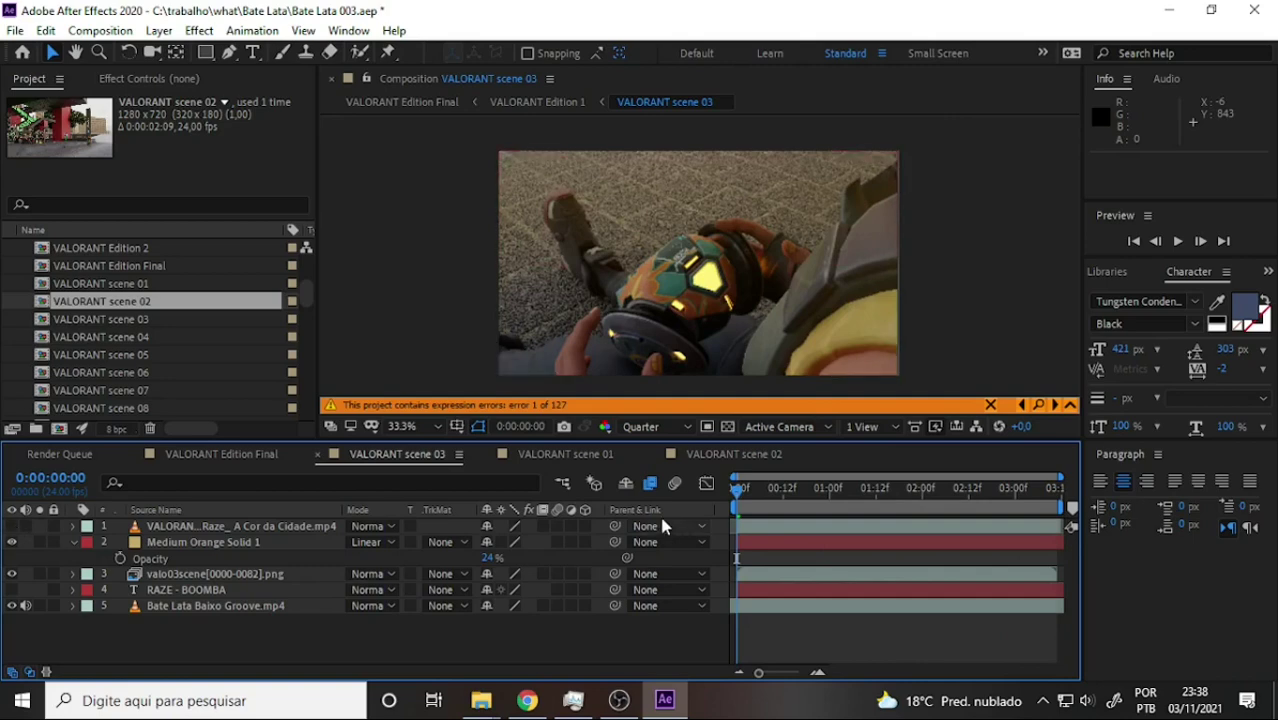
left_click_drag(740, 497, 634, 520)
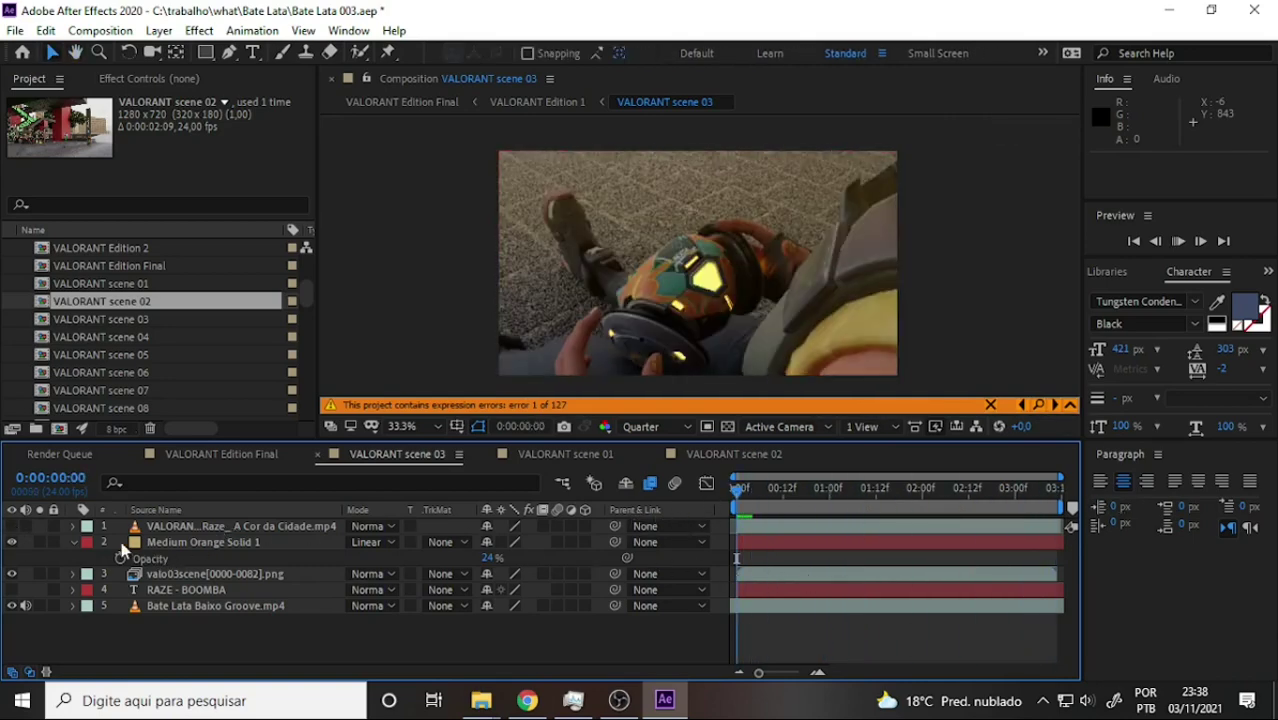
key("space")
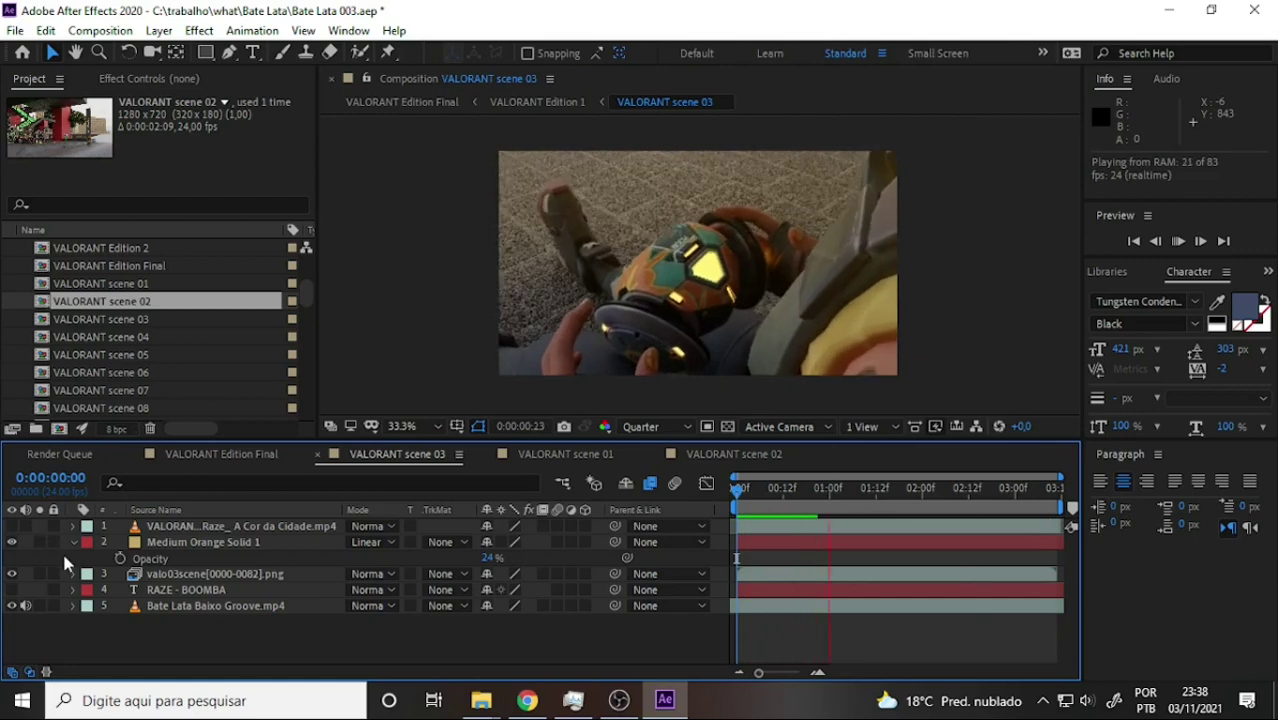
key("space")
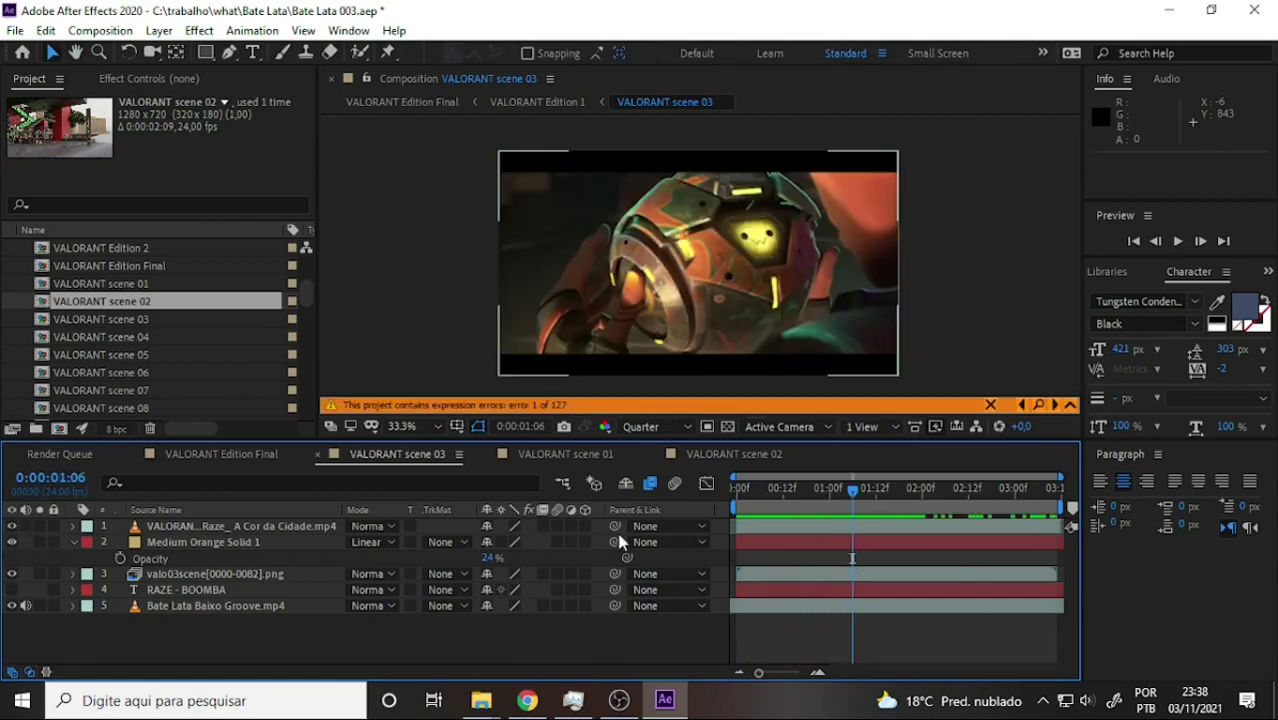
left_click(11, 526)
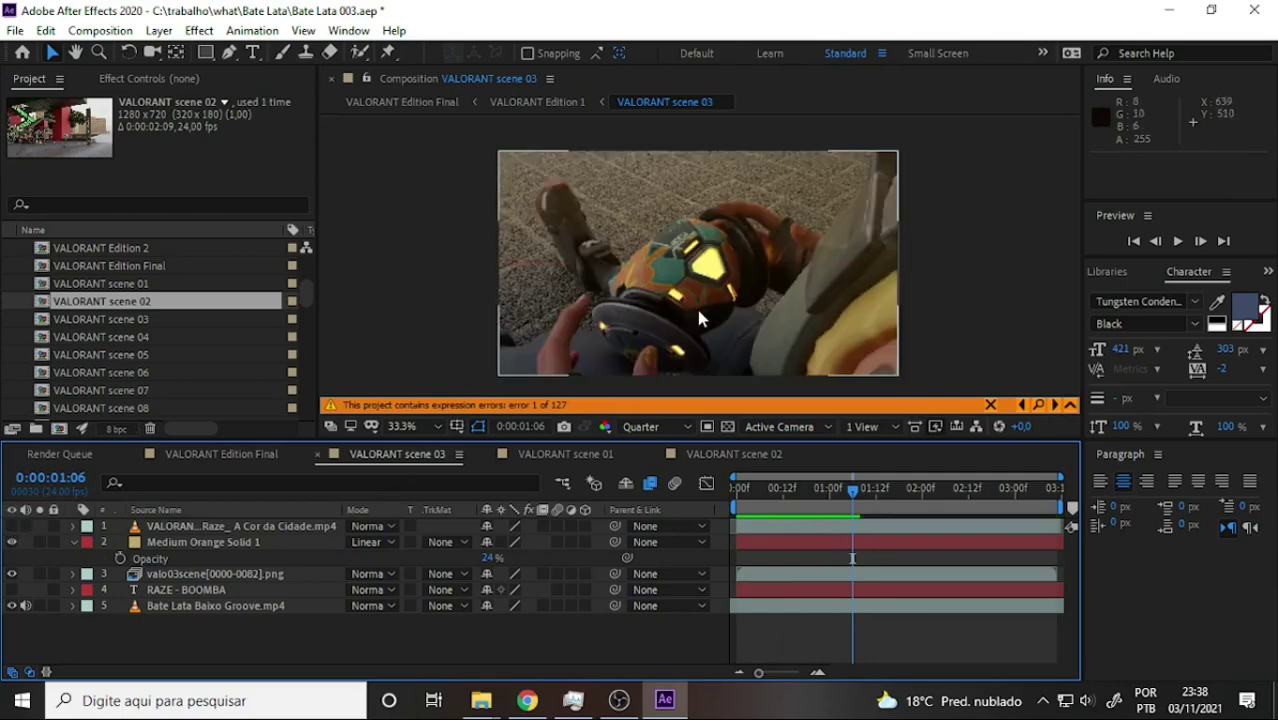
left_click_drag(852, 490, 820, 500)
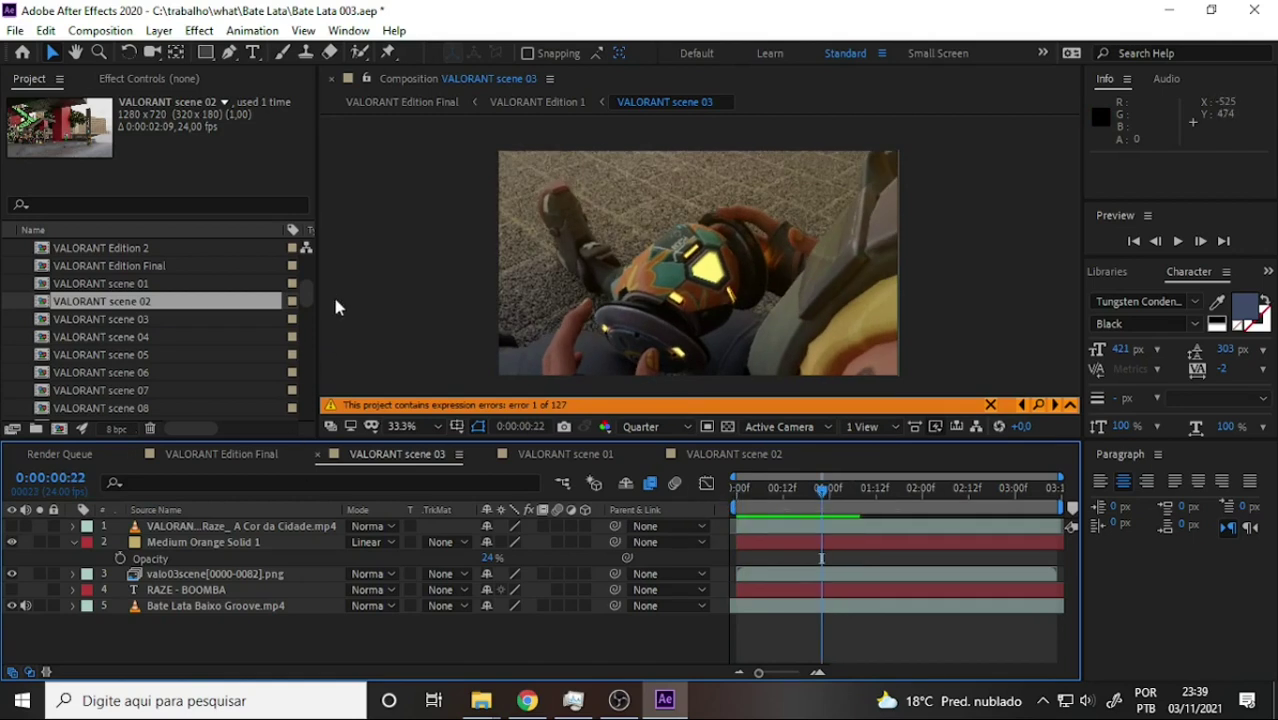
left_click_drag(305, 292, 305, 355)
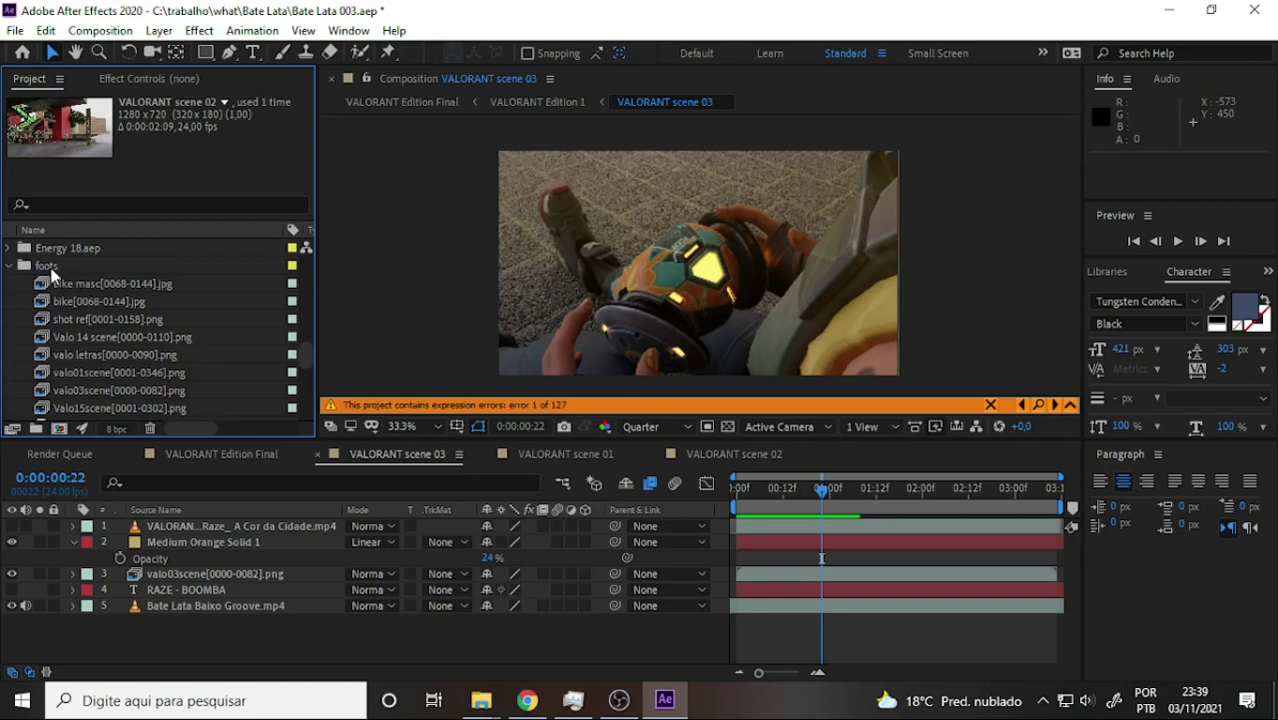
Import the 03 roto final JPEG sequence from Bate Lata/valo scene 03 into the foots folder
left_click(52, 267)
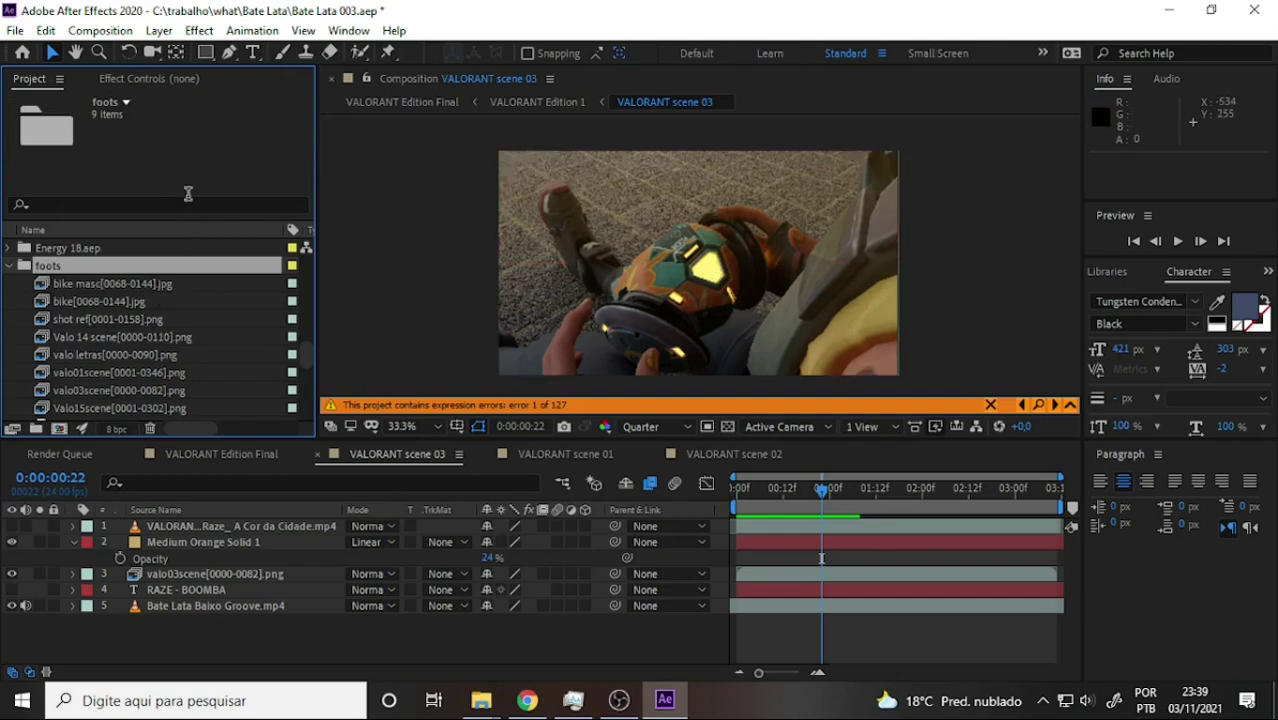
left_click(15, 32)
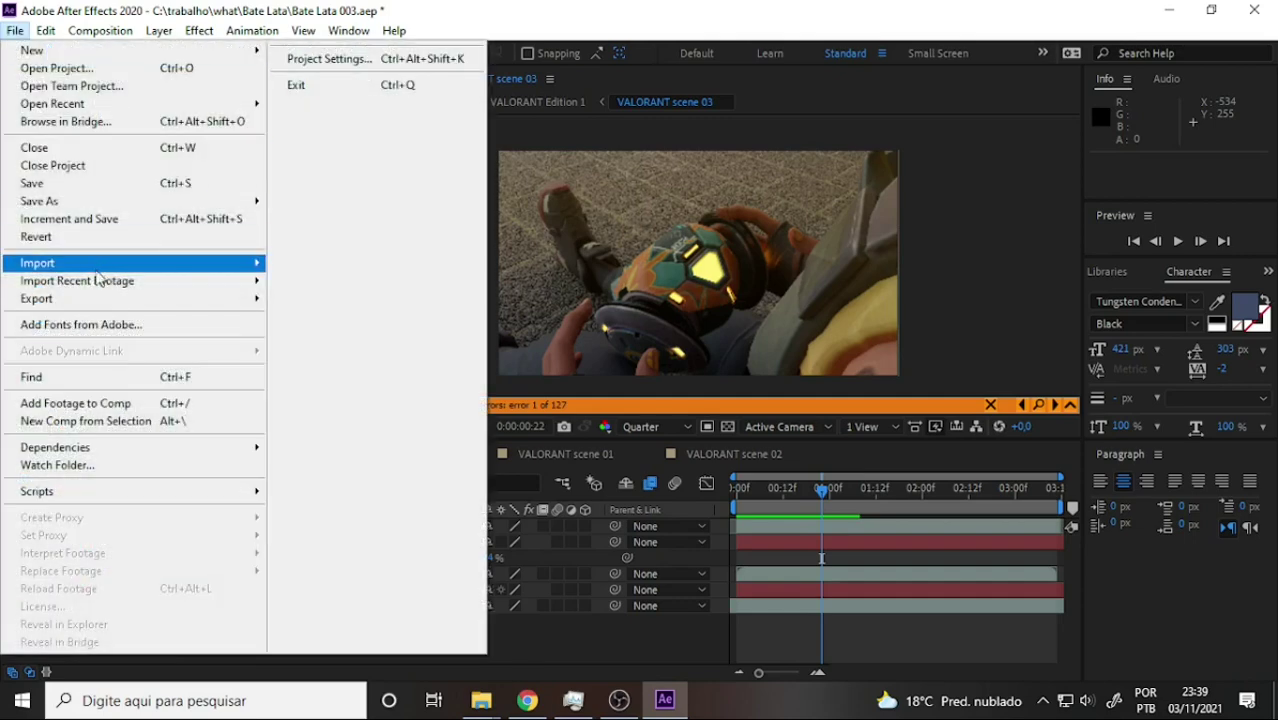
mouse_move(100, 262)
left_click(332, 262)
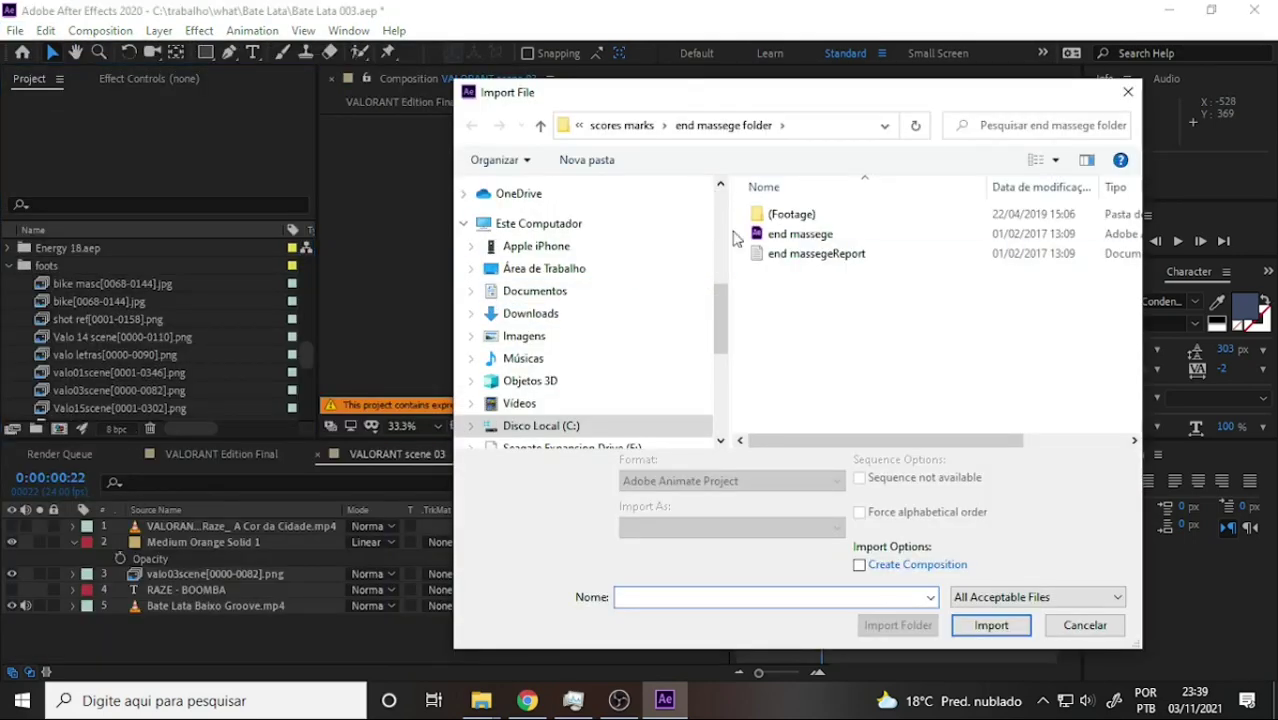
left_click(539, 130)
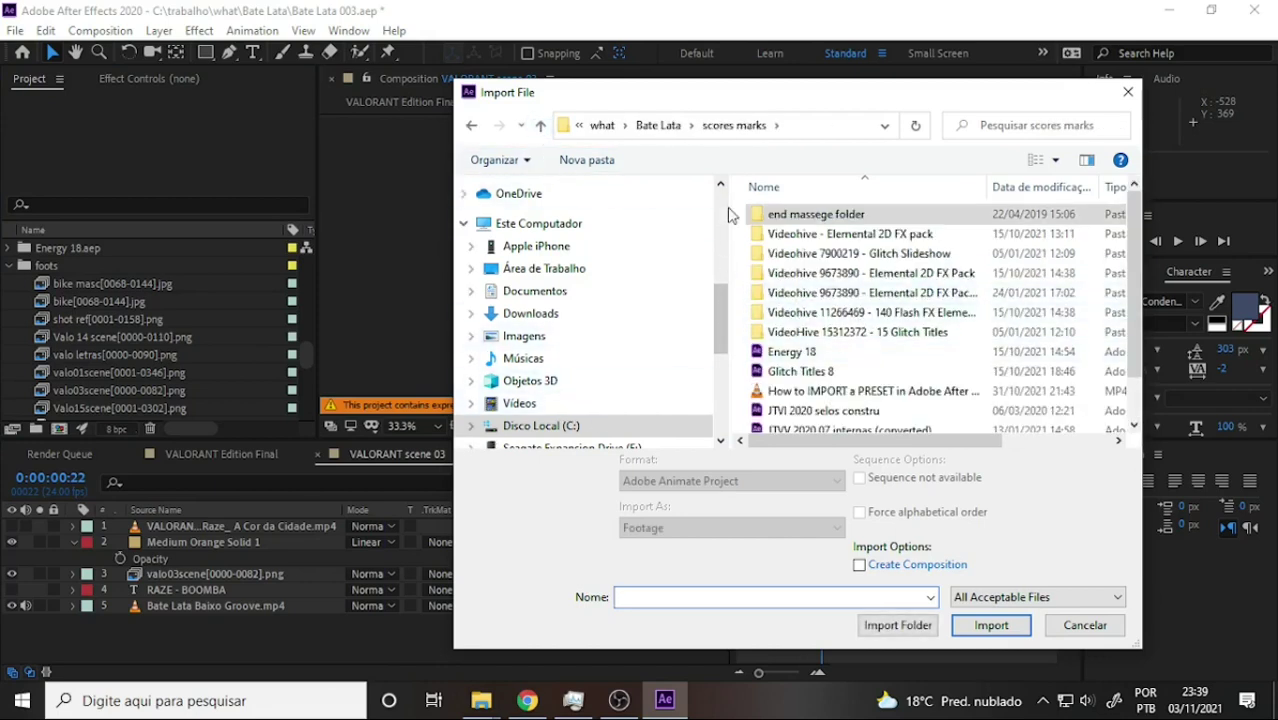
left_click(660, 127)
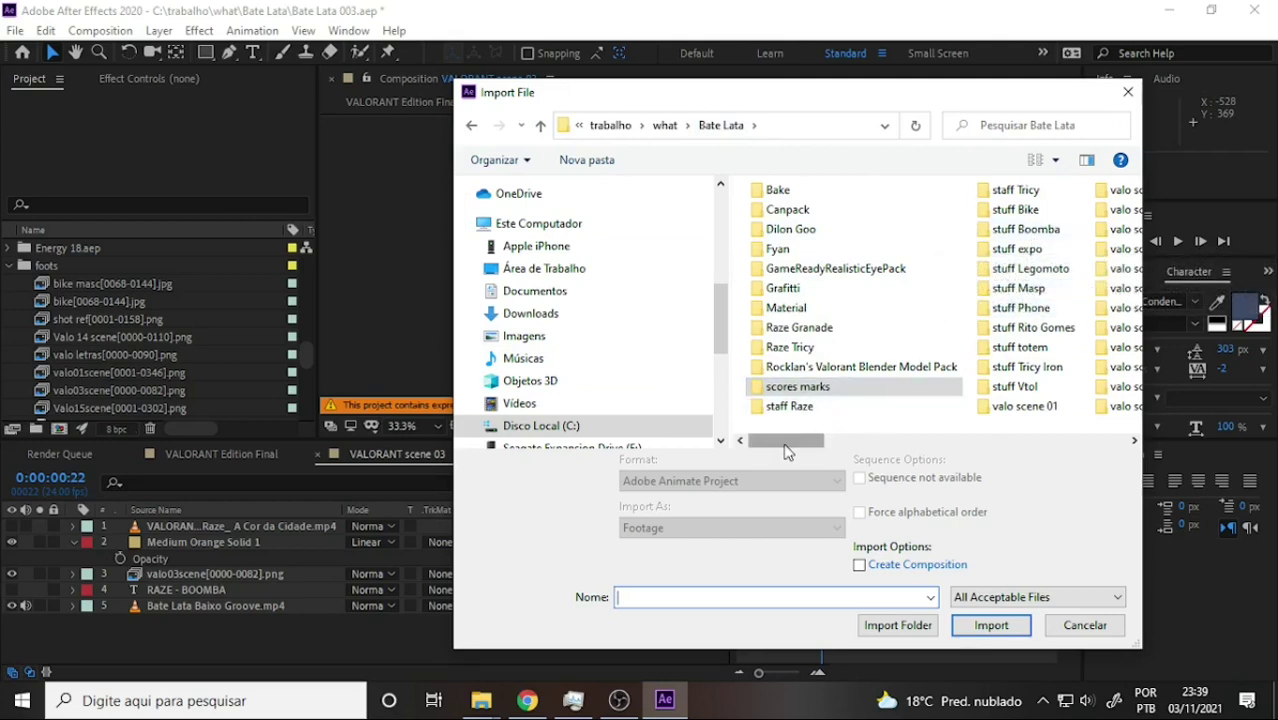
left_click_drag(790, 440, 898, 452)
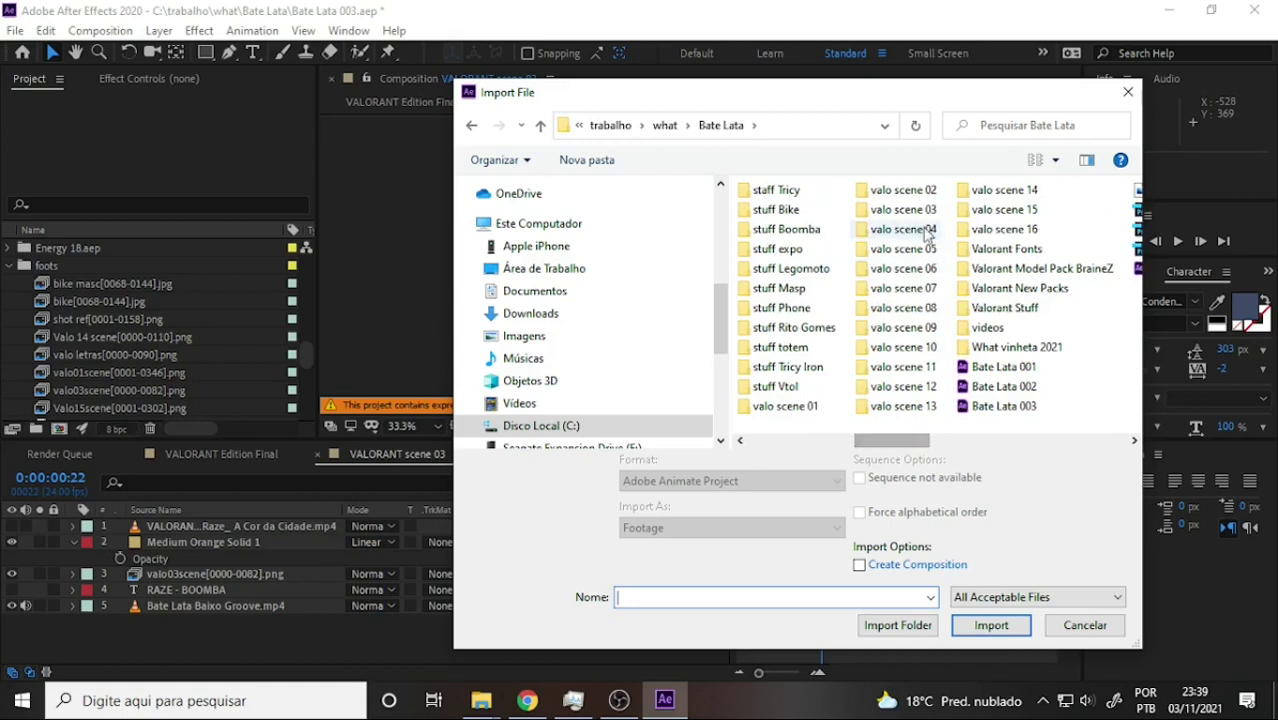
double_click(901, 209)
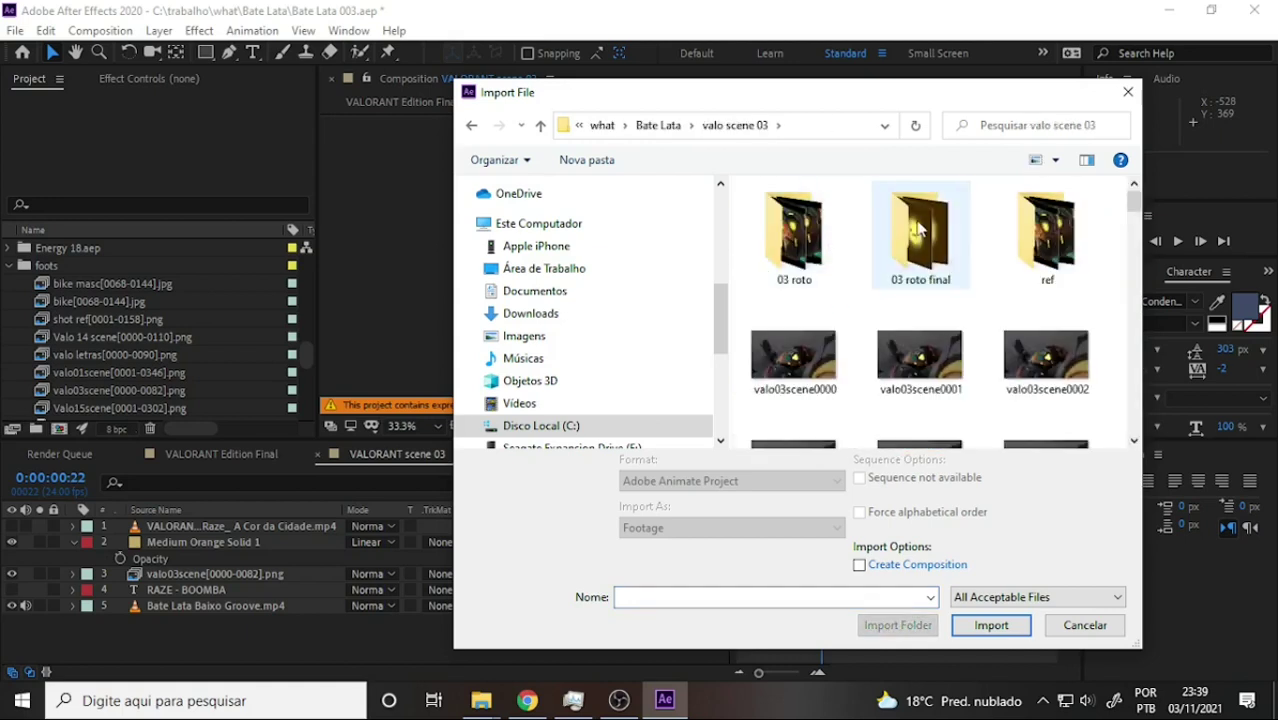
double_click(918, 235)
left_click(795, 220)
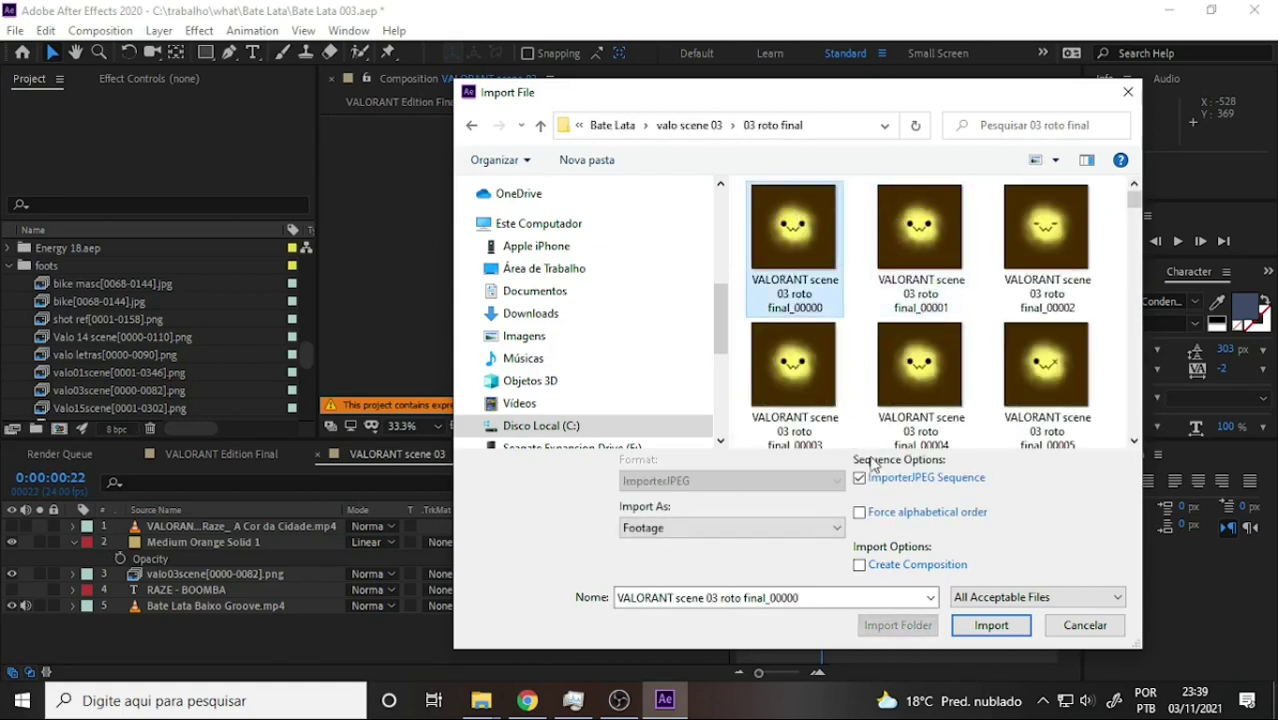
left_click(991, 625)
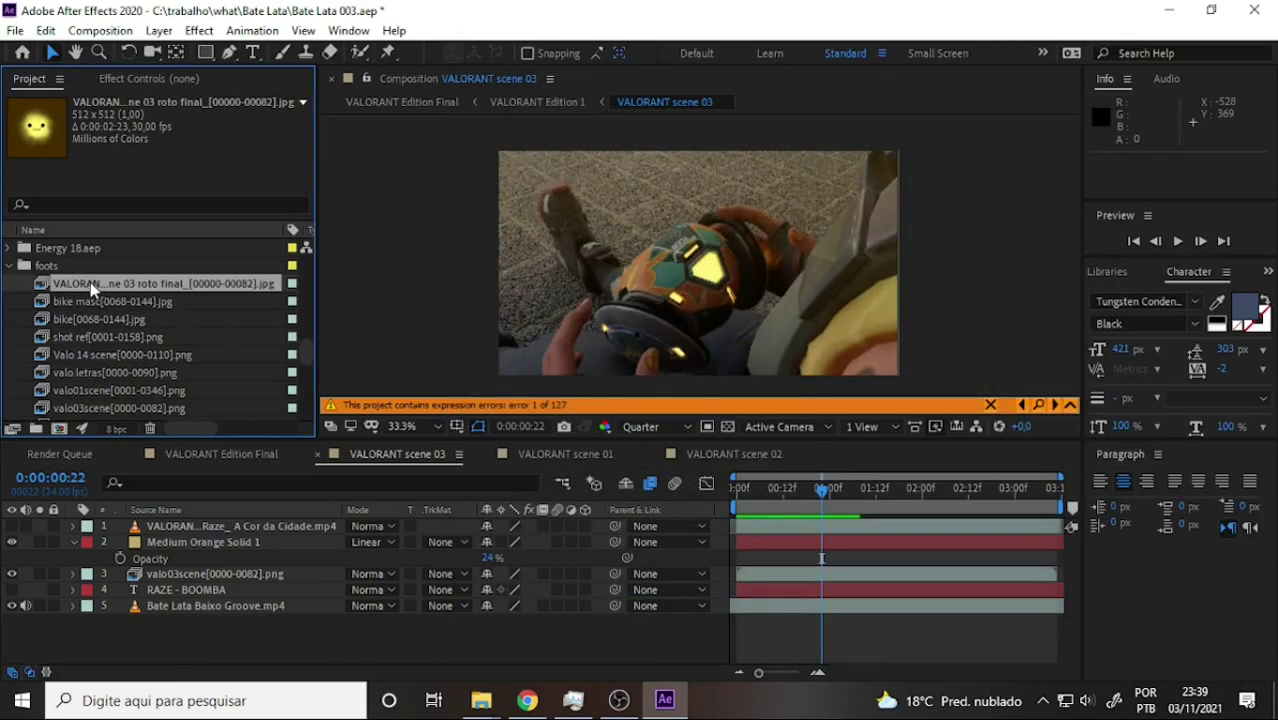
Add the smiley sequence to VALORANT scene 03, scaled to 56% in the upper-right
left_click_drag(93, 289, 300, 533)
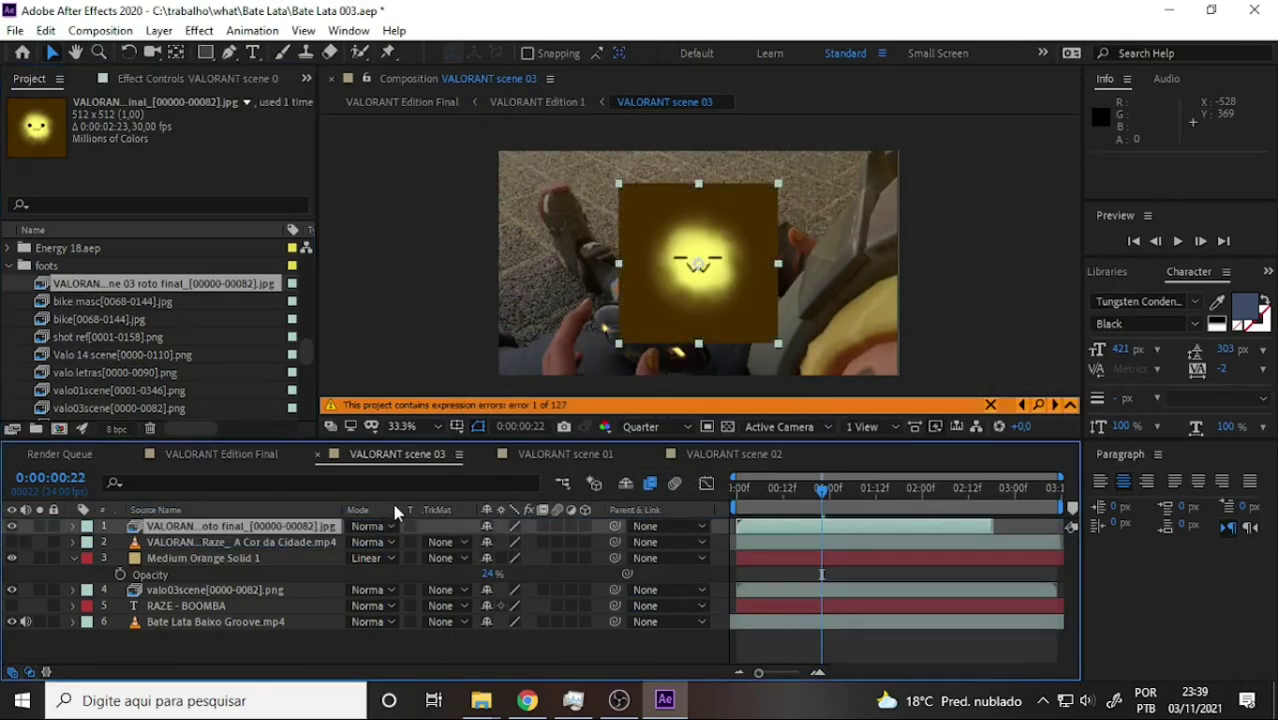
key("s")
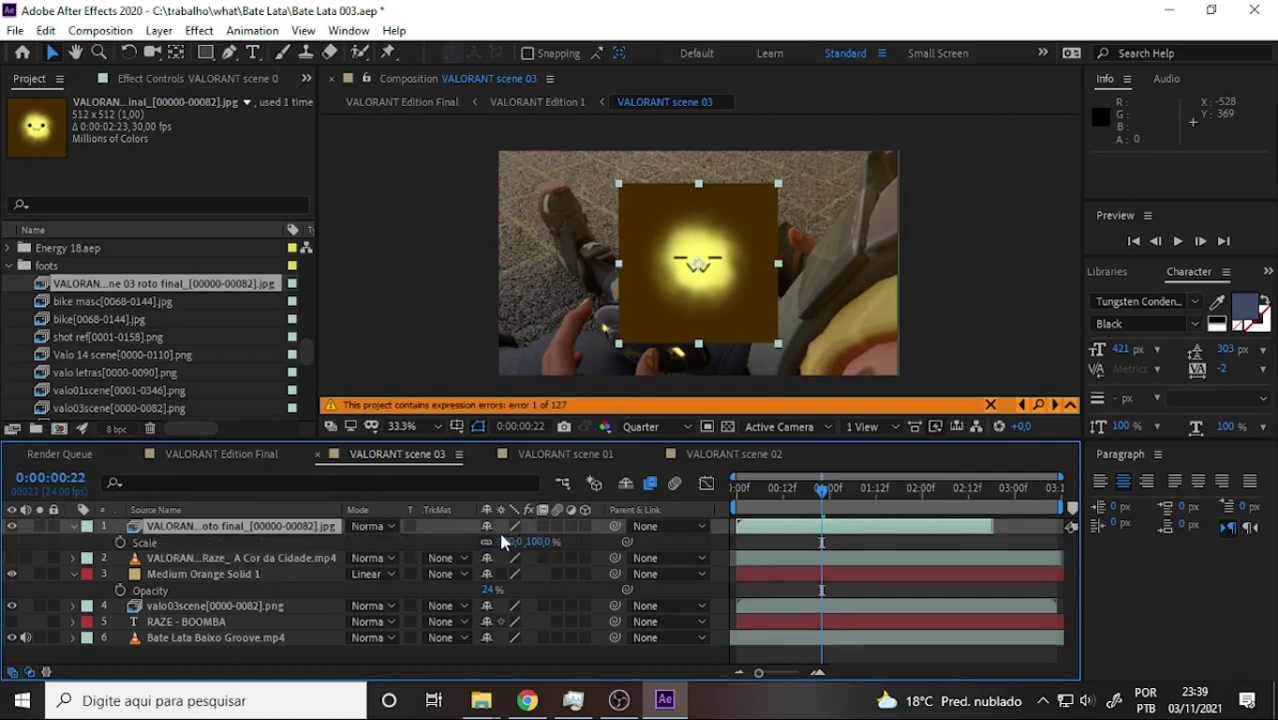
left_click(501, 542)
left_click(612, 548)
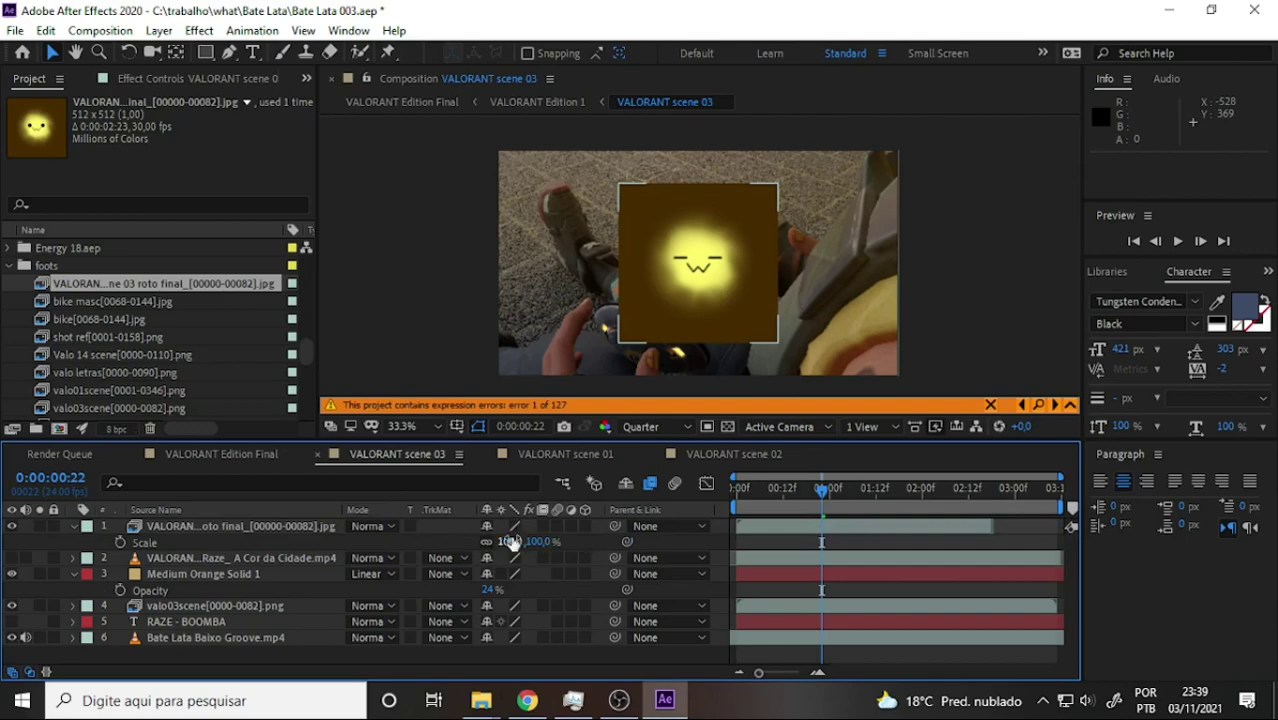
mouse_move(511, 541)
left_mouse_down()
mouse_move(440, 541)
mouse_move(466, 541)
left_mouse_up()
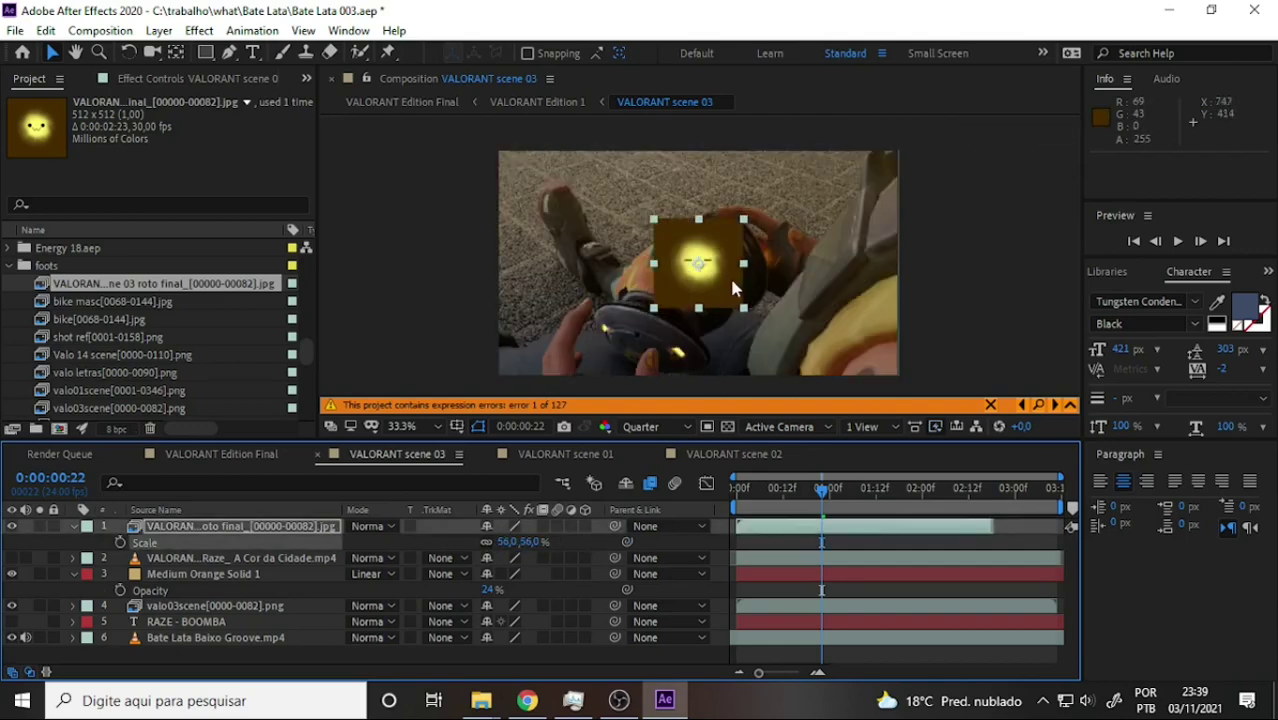
mouse_move(668, 258)
left_mouse_down()
mouse_move(632, 230)
mouse_move(771, 181)
left_mouse_up()
Set the smiley layer's Time Stretch to 125%
key("Home")
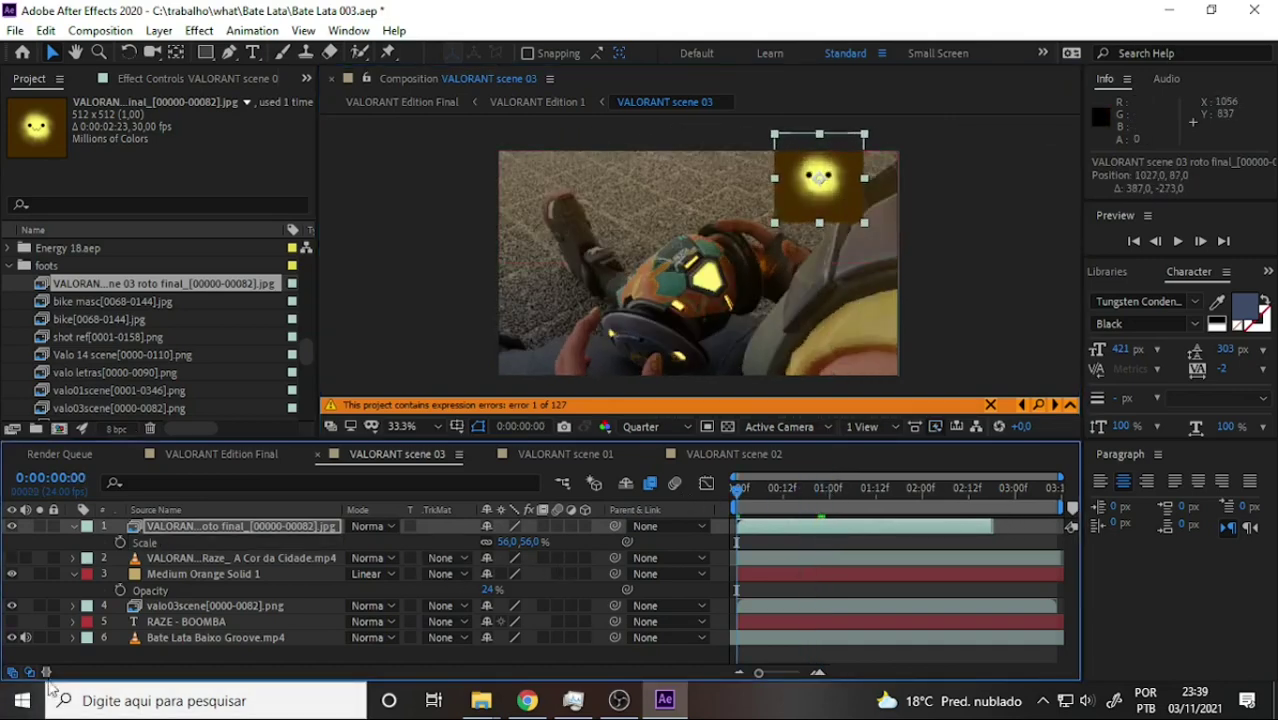
left_click(46, 672)
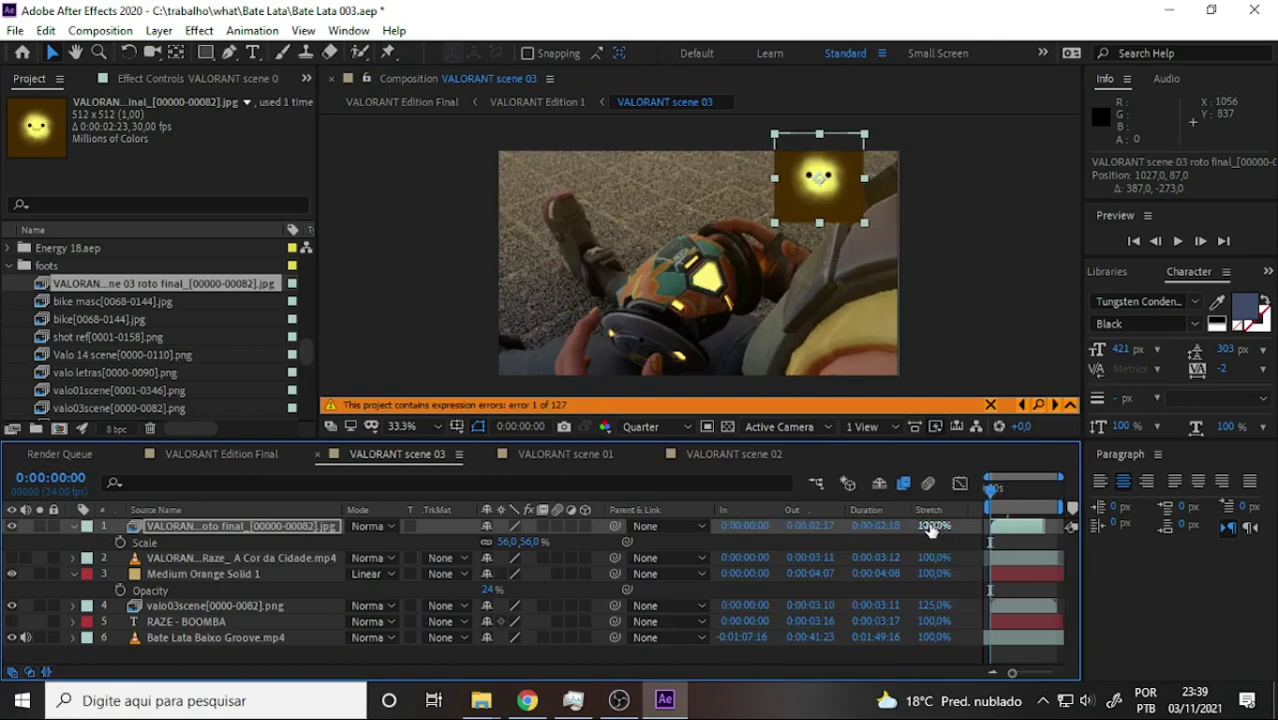
left_click(933, 526)
type("125")
left_click(687, 472)
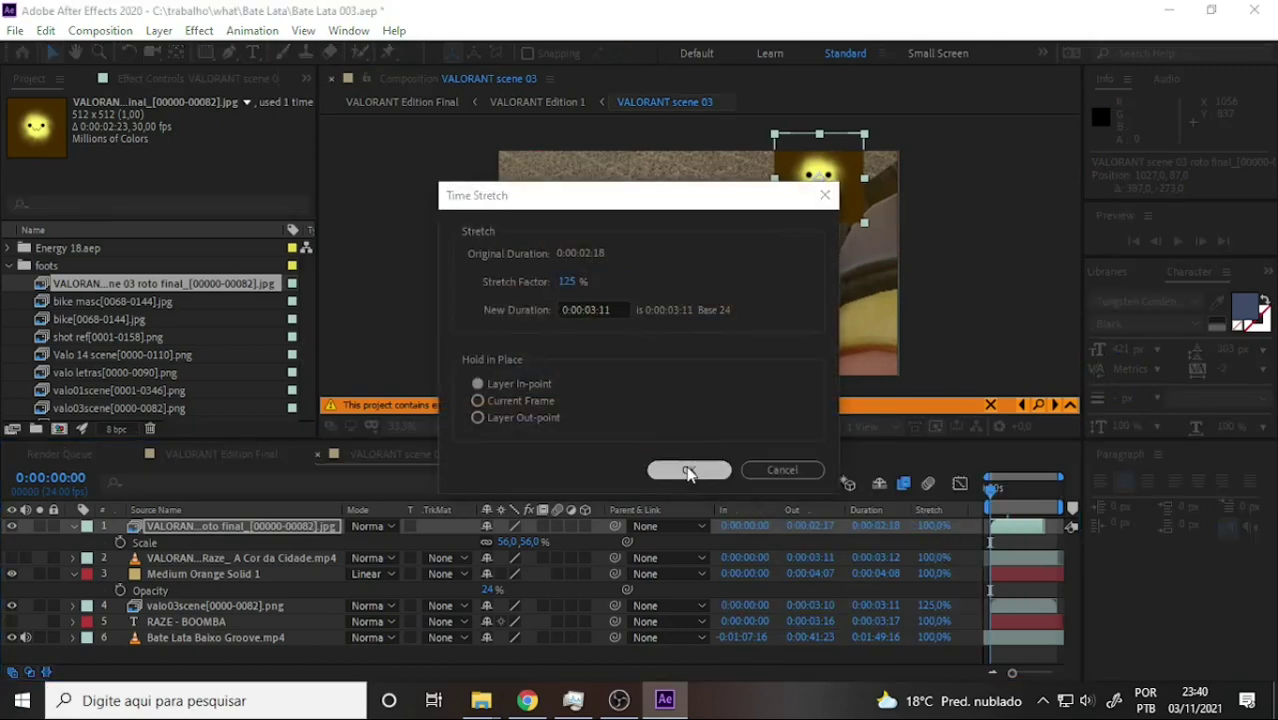
Hide the timing columns and RAM-preview scene 03's smiley overlay through the final frame 0:03:10
left_click(45, 672)
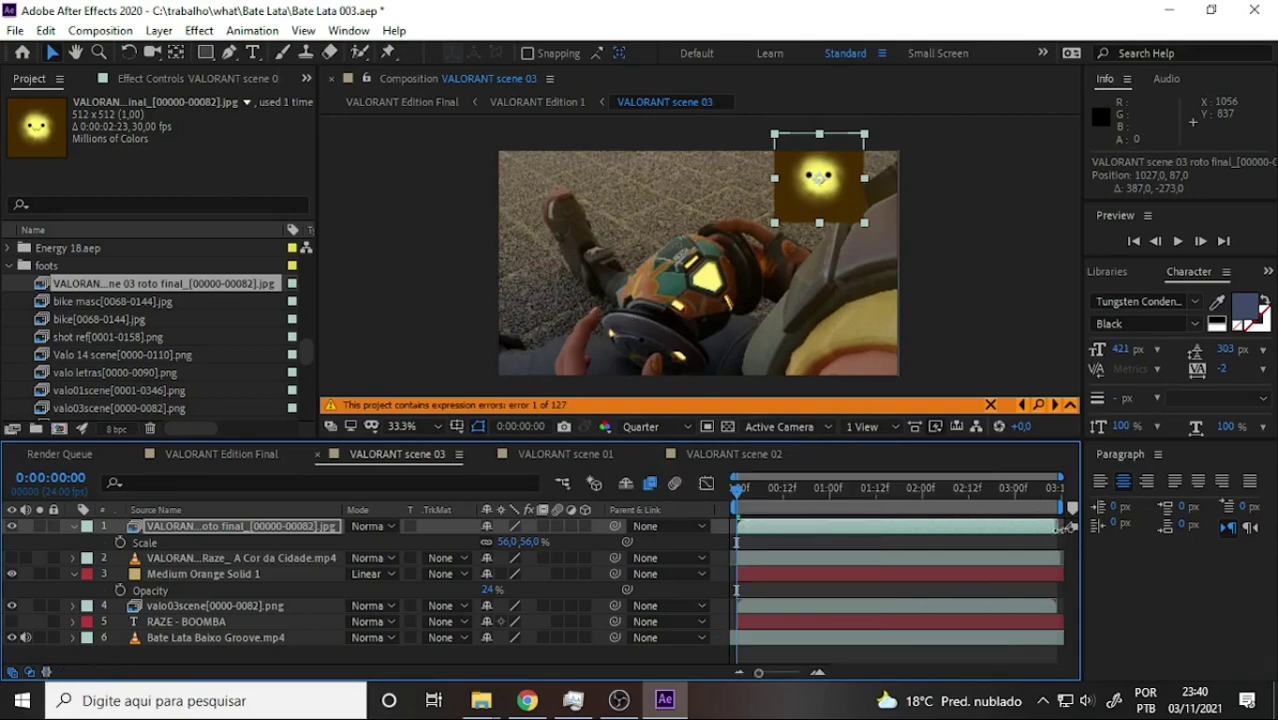
key("space")
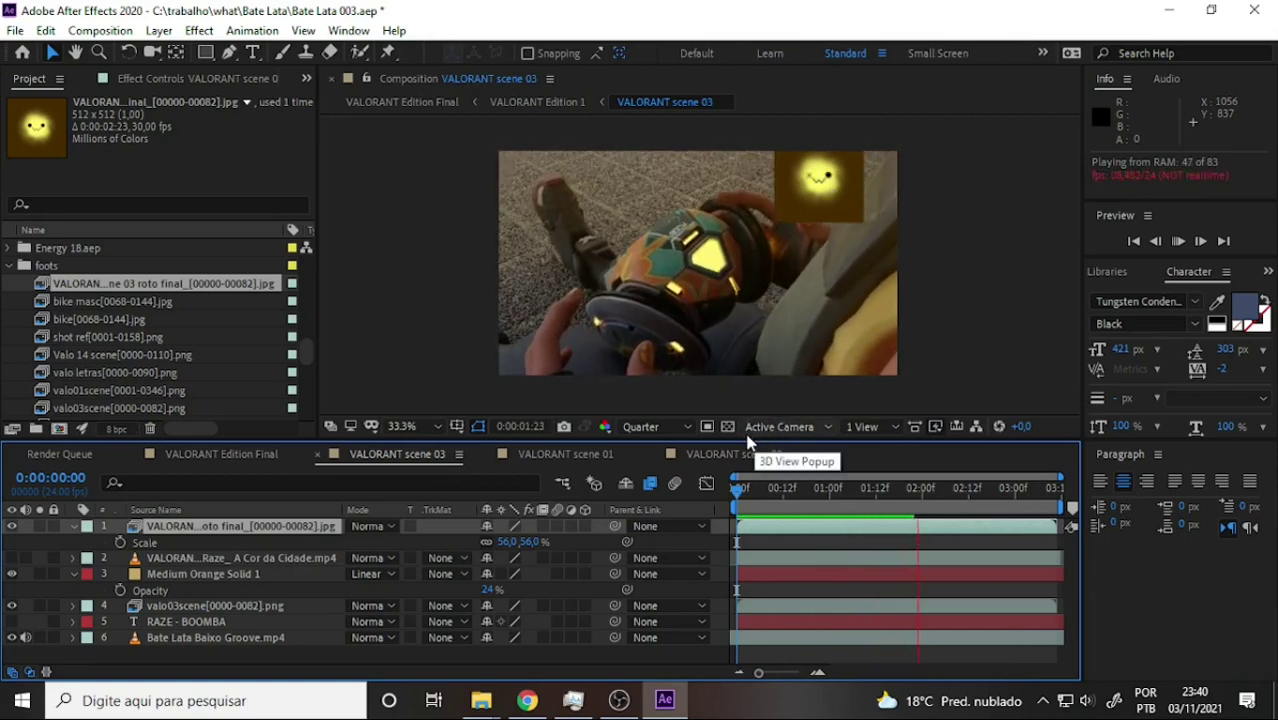
left_click(920, 497)
key("space")
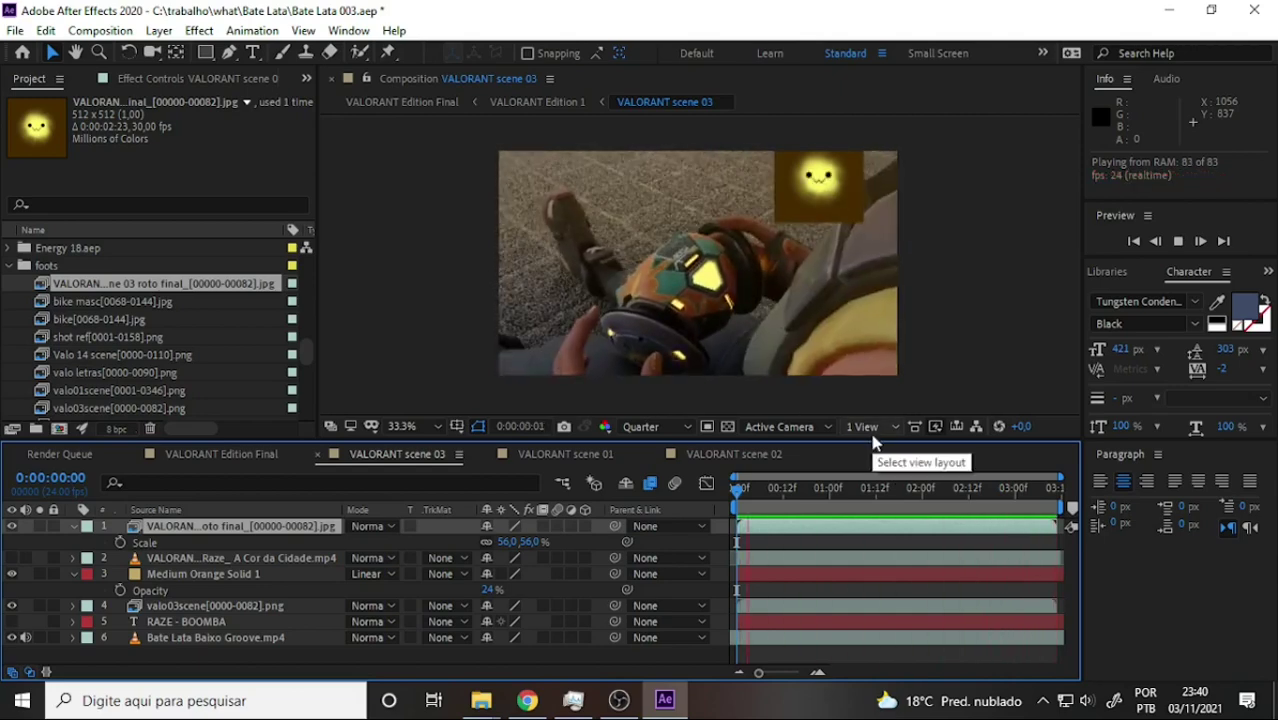
key("space")
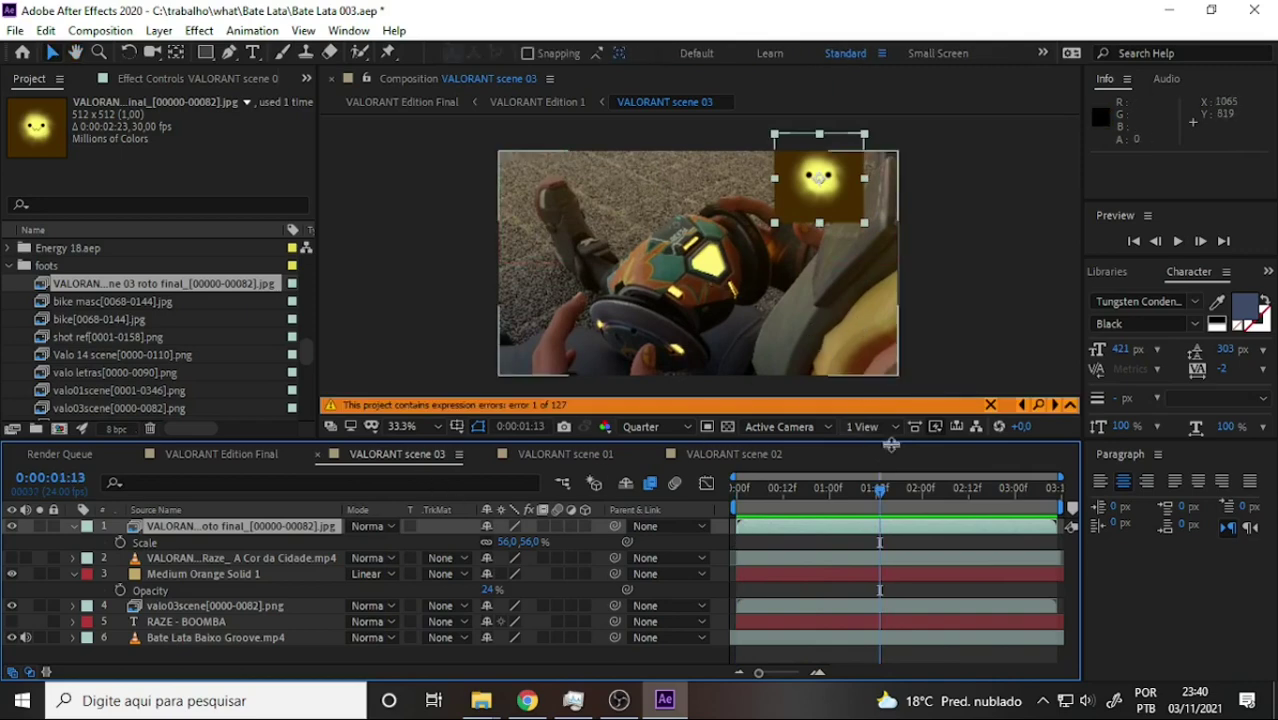
mouse_move(884, 488)
left_mouse_down()
mouse_move(937, 488)
mouse_move(737, 488)
left_mouse_up()
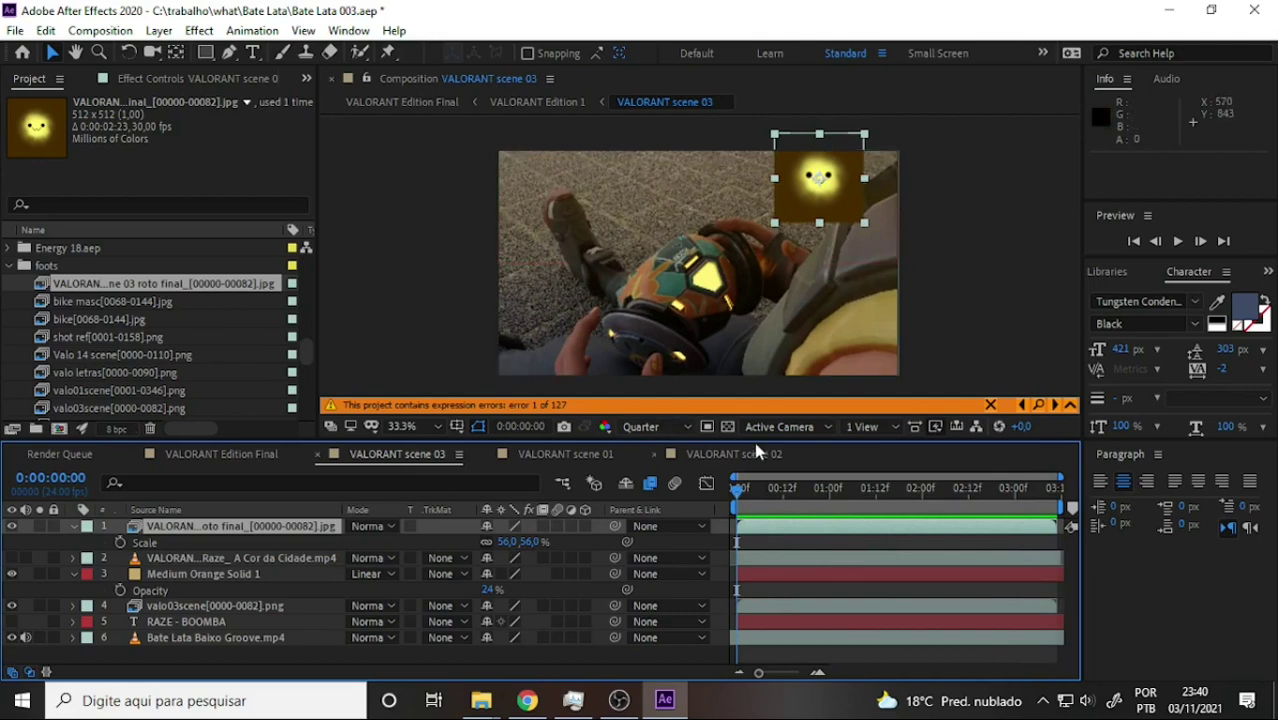
key("space")
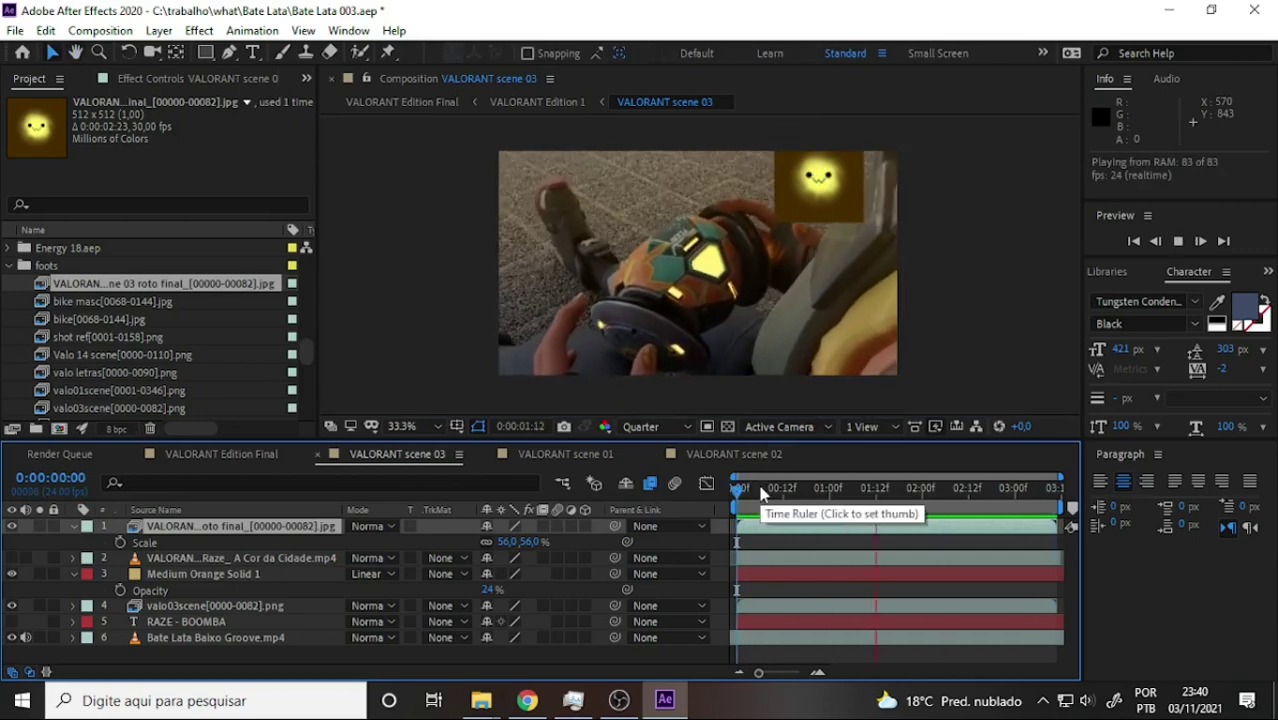
key("space")
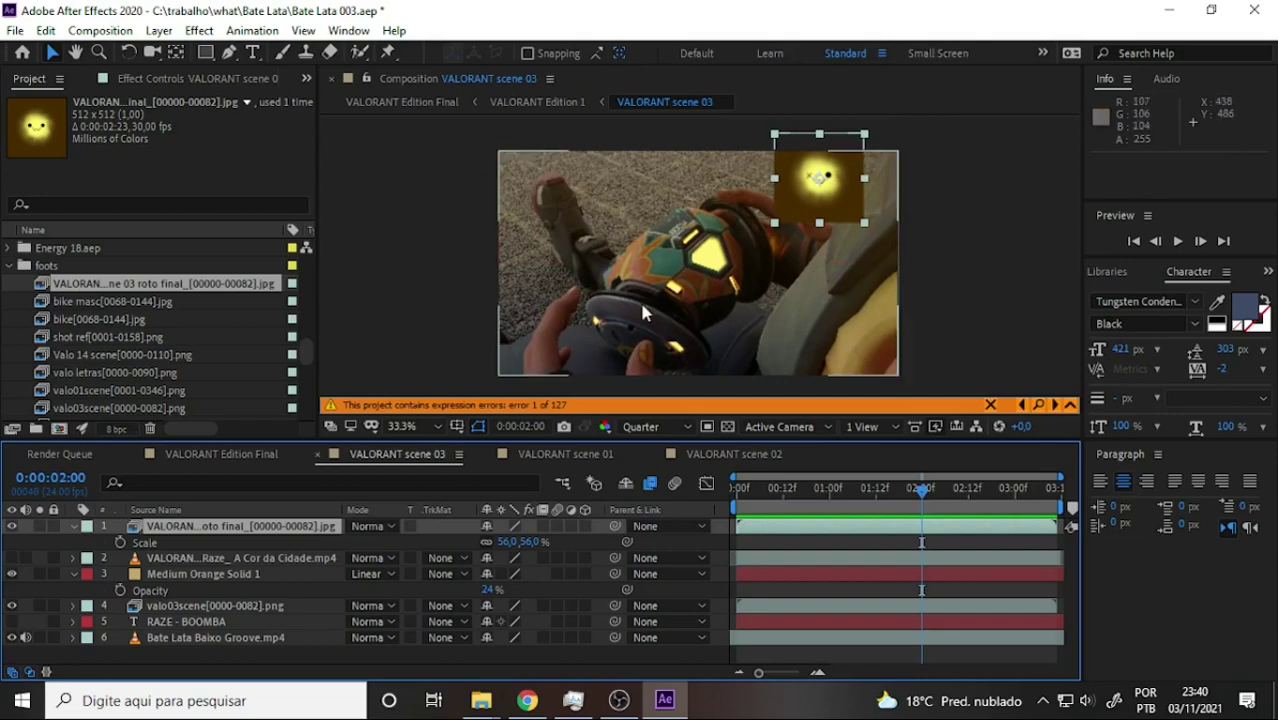
left_click_drag(928, 497, 1201, 493)
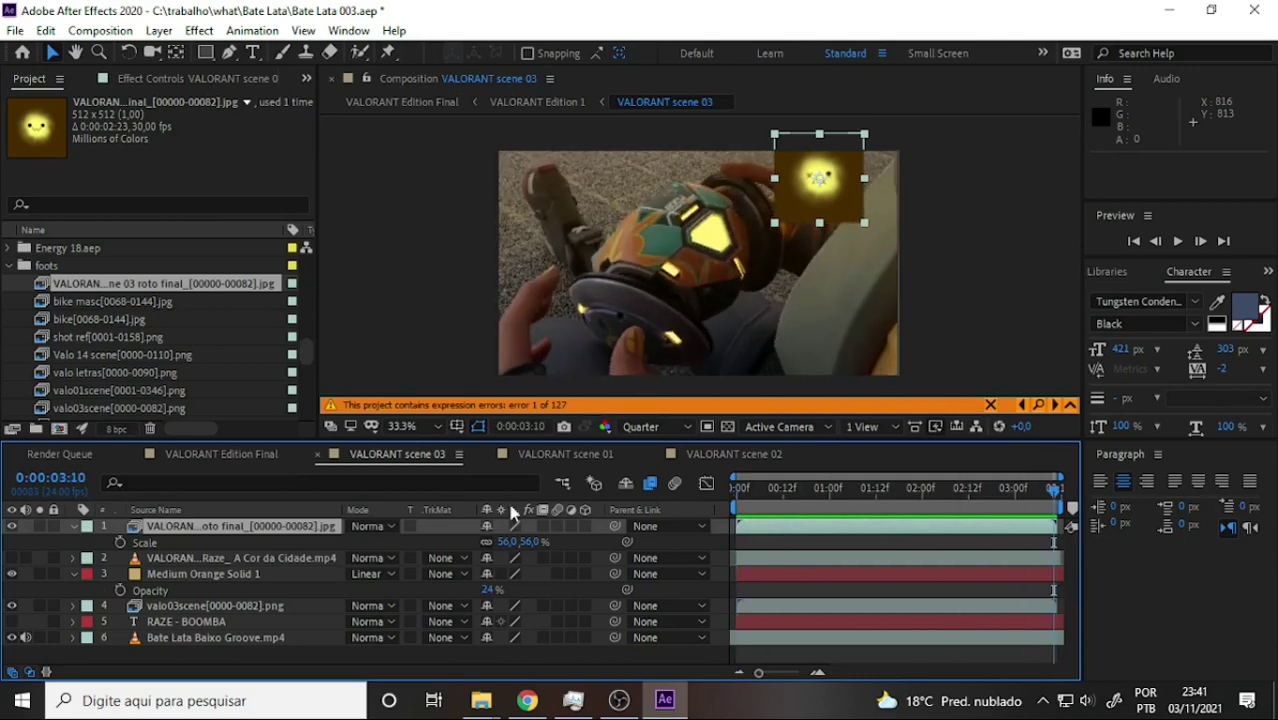
left_click(585, 455)
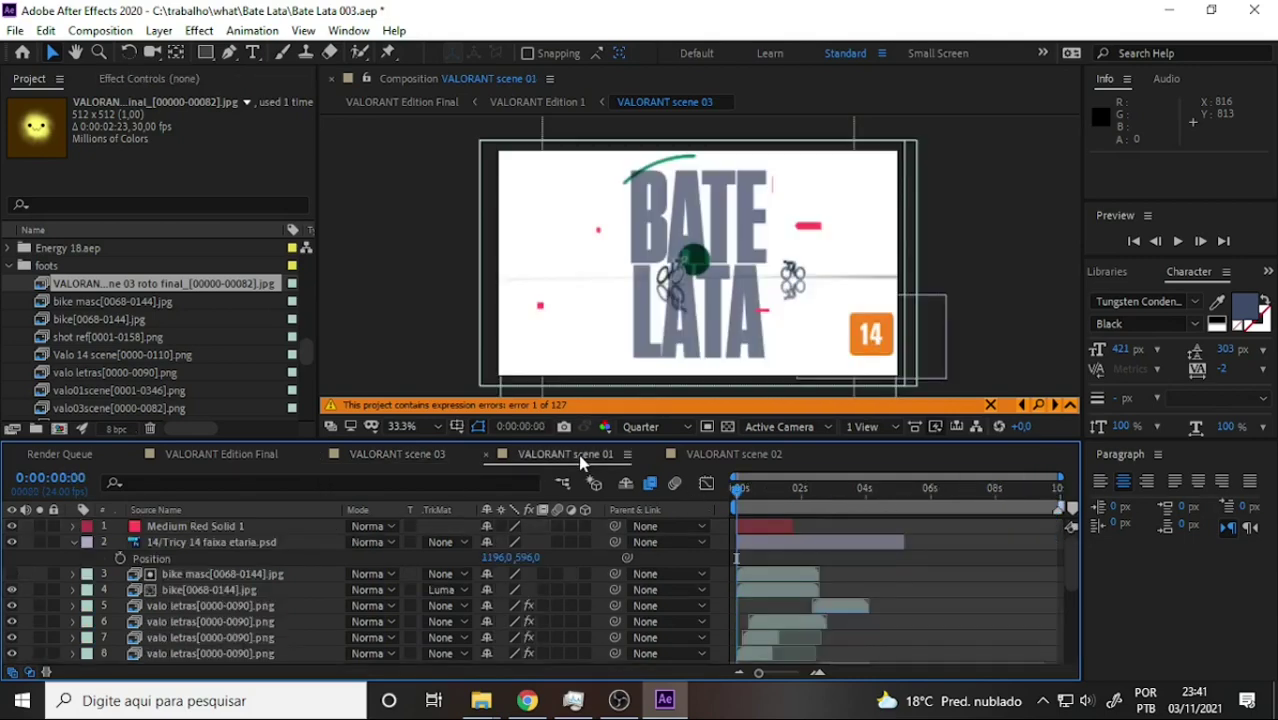
mouse_move(737, 490)
left_mouse_down()
mouse_move(795, 505)
mouse_move(755, 506)
mouse_move(838, 510)
left_mouse_up()
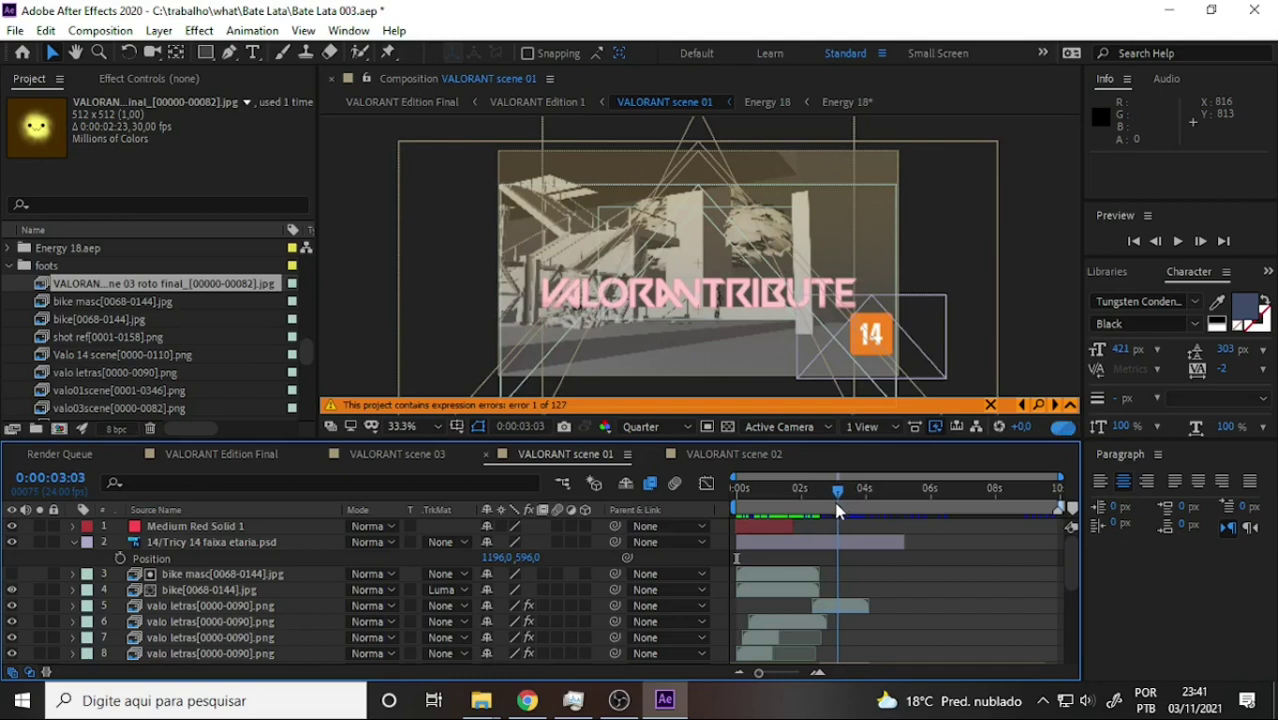
key("Home")
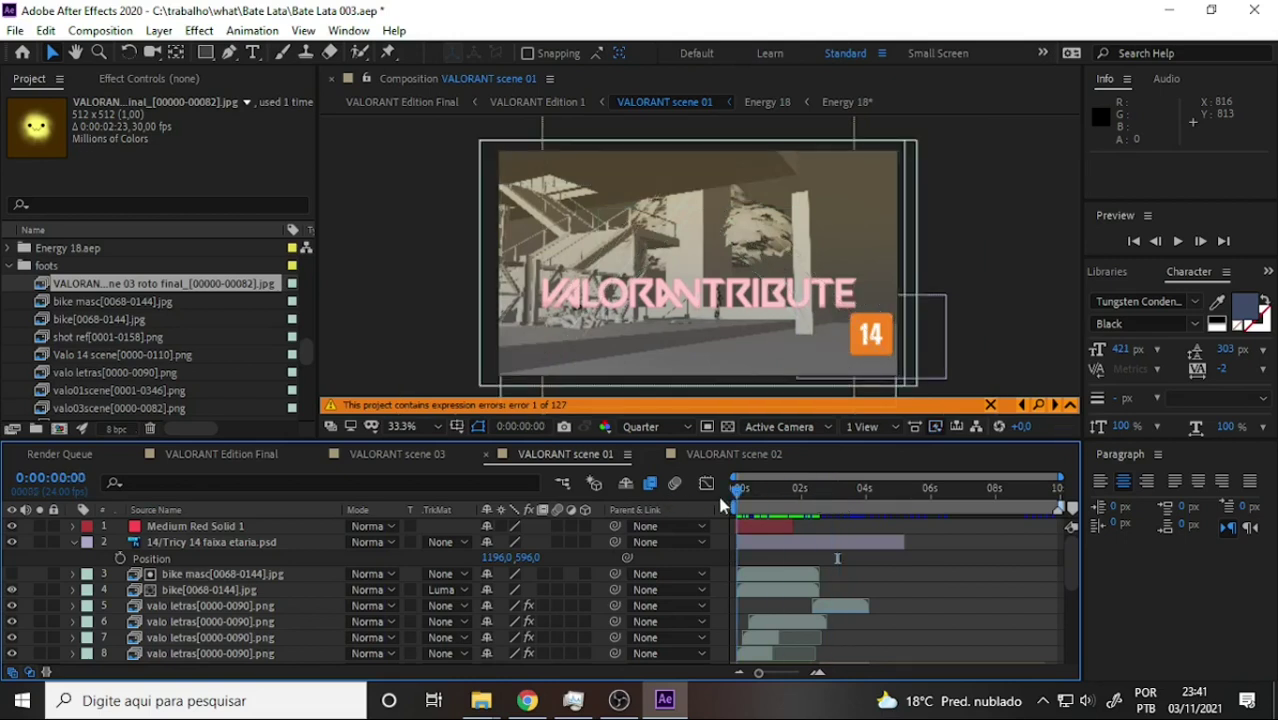
left_click_drag(740, 496, 866, 515)
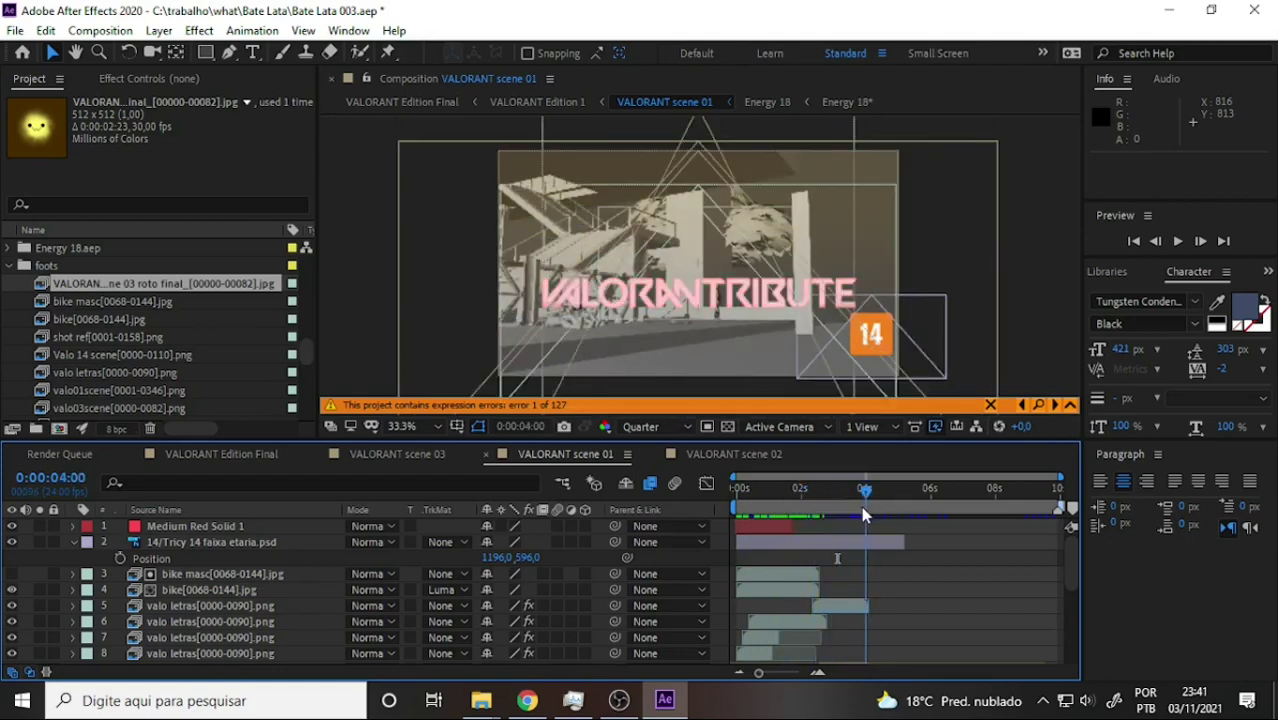
mouse_move(866, 515)
left_mouse_down()
mouse_move(877, 497)
mouse_move(1103, 501)
mouse_move(767, 492)
mouse_move(866, 497)
left_mouse_up()
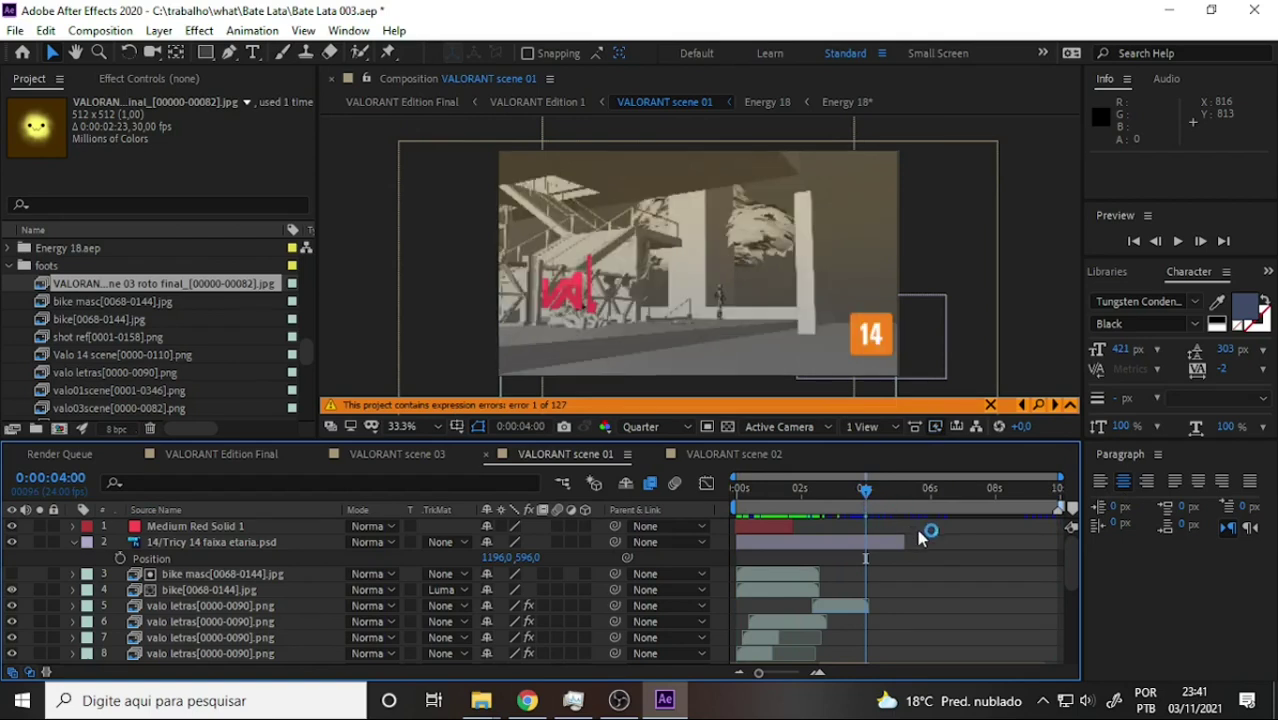
key("Home")
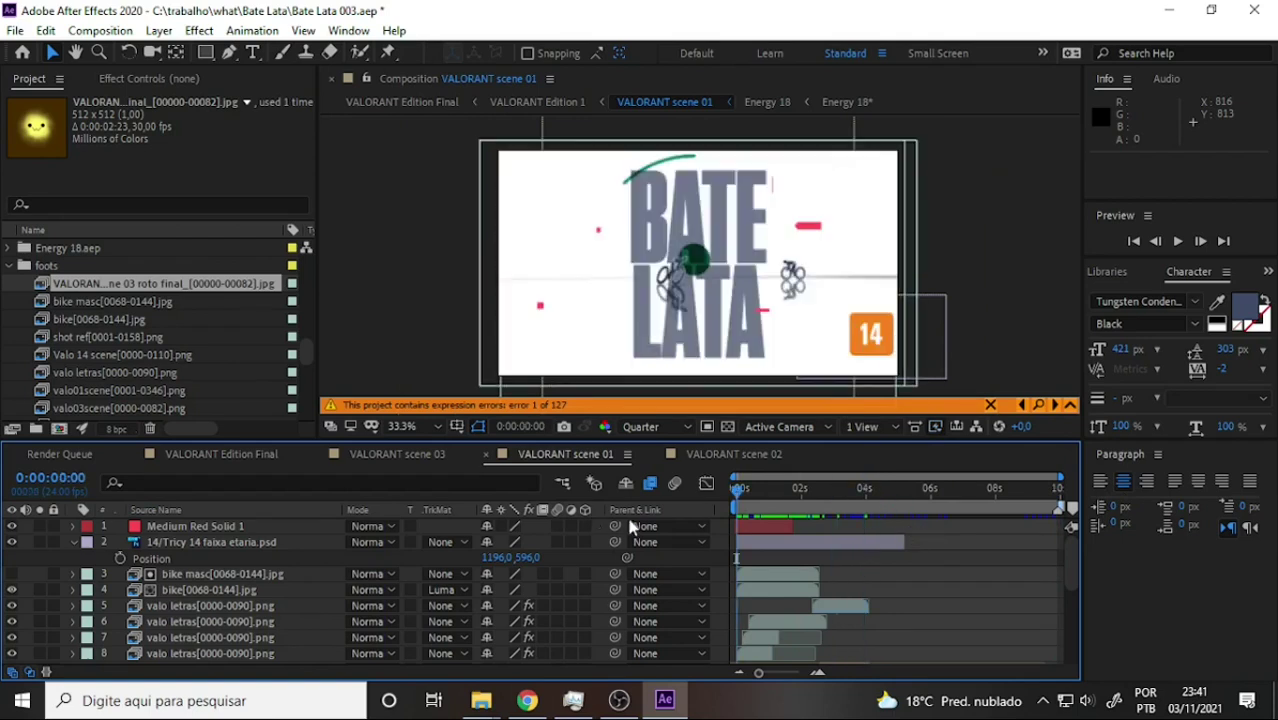
key("space")
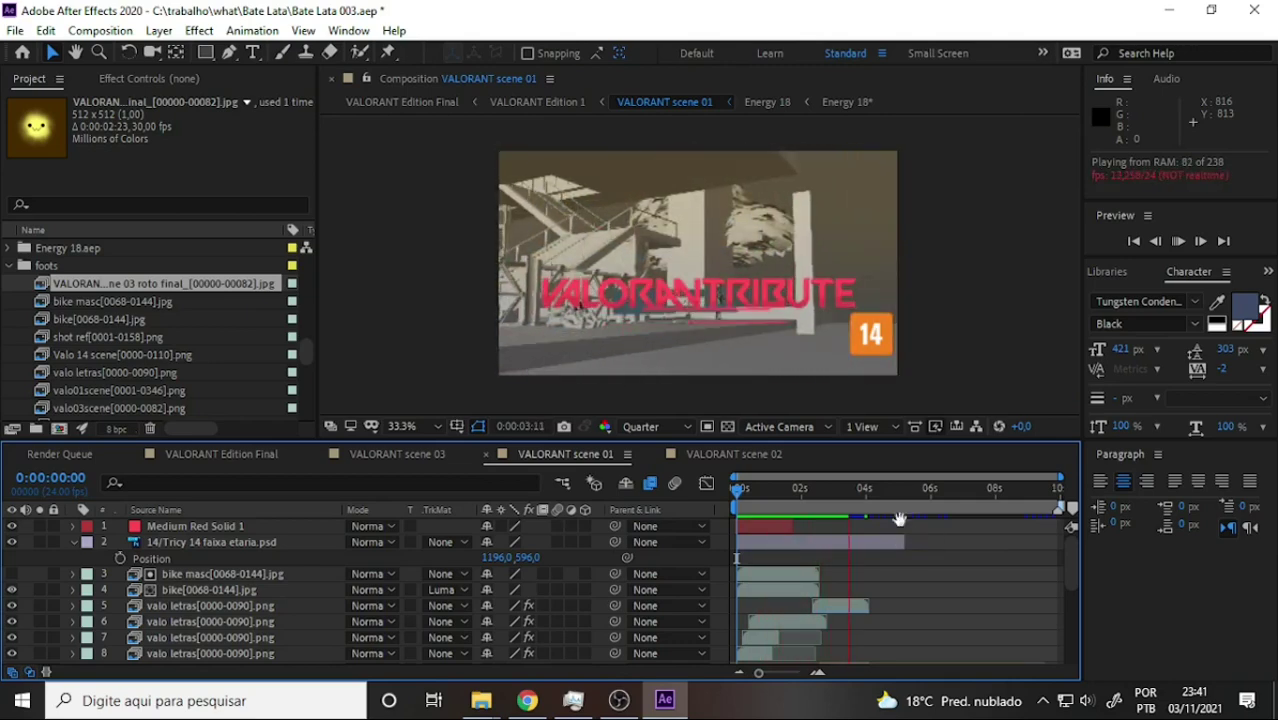
left_click(851, 497)
left_click_drag(851, 497, 837, 498)
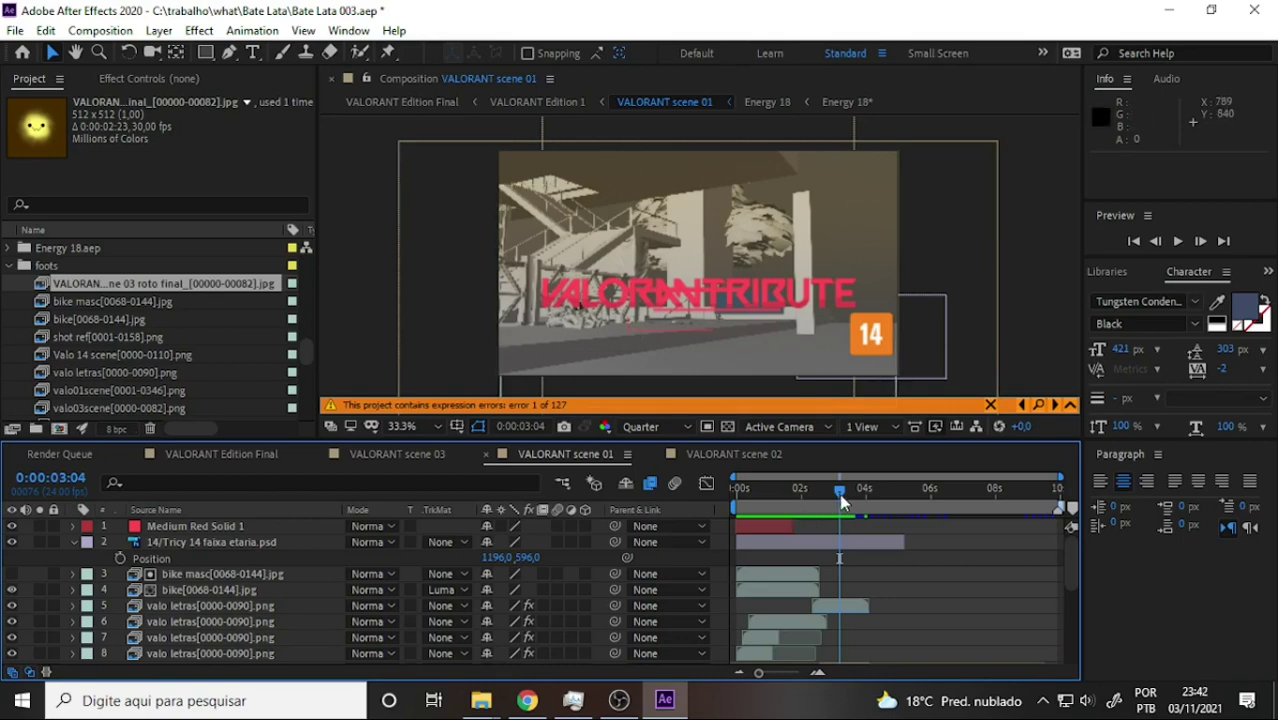
mouse_move(839, 493)
left_mouse_down()
mouse_move(1101, 514)
mouse_move(863, 514)
mouse_move(783, 488)
mouse_move(752, 500)
mouse_move(783, 502)
left_mouse_up()
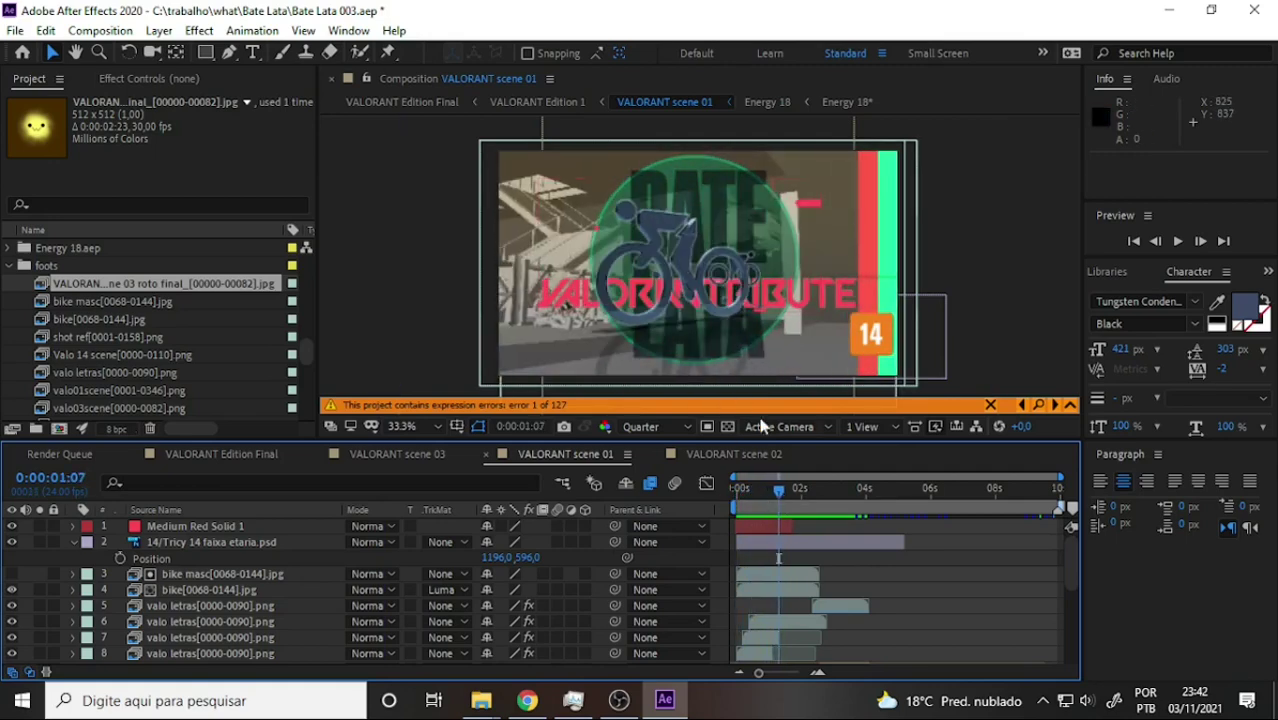
mouse_move(780, 490)
left_mouse_down()
mouse_move(736, 503)
mouse_move(810, 510)
mouse_move(724, 509)
left_mouse_up()
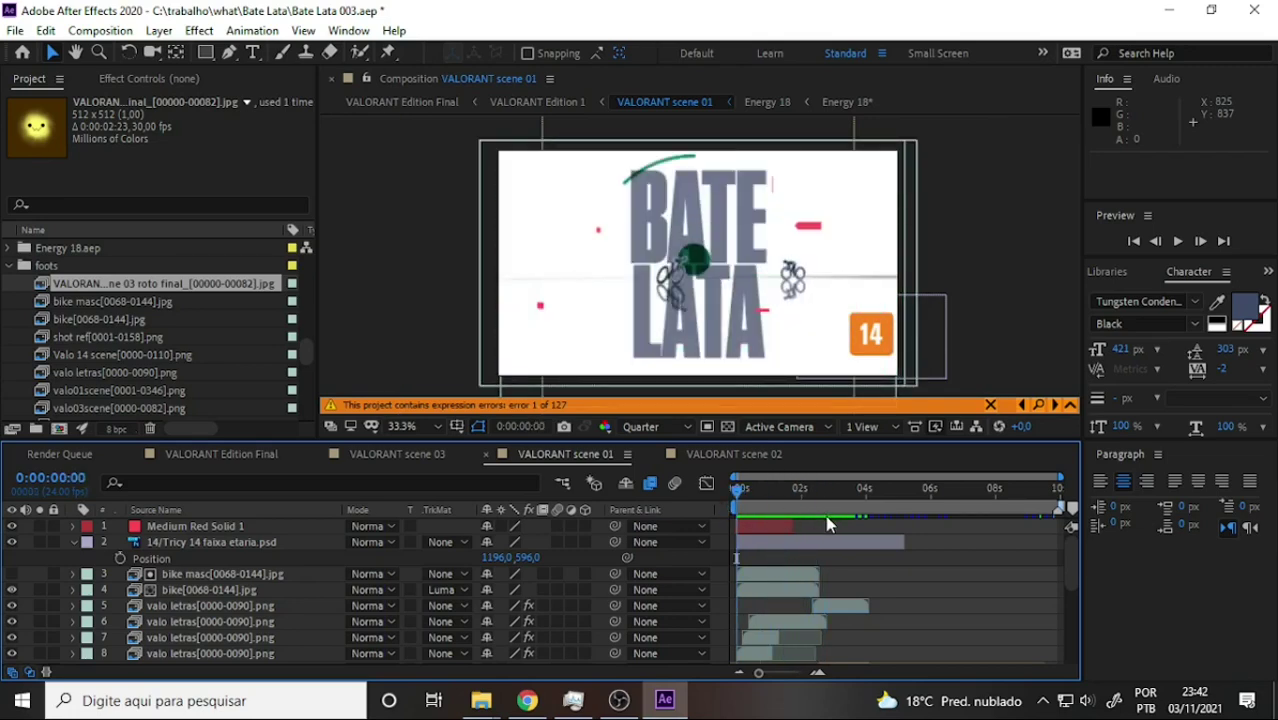
left_click(816, 540)
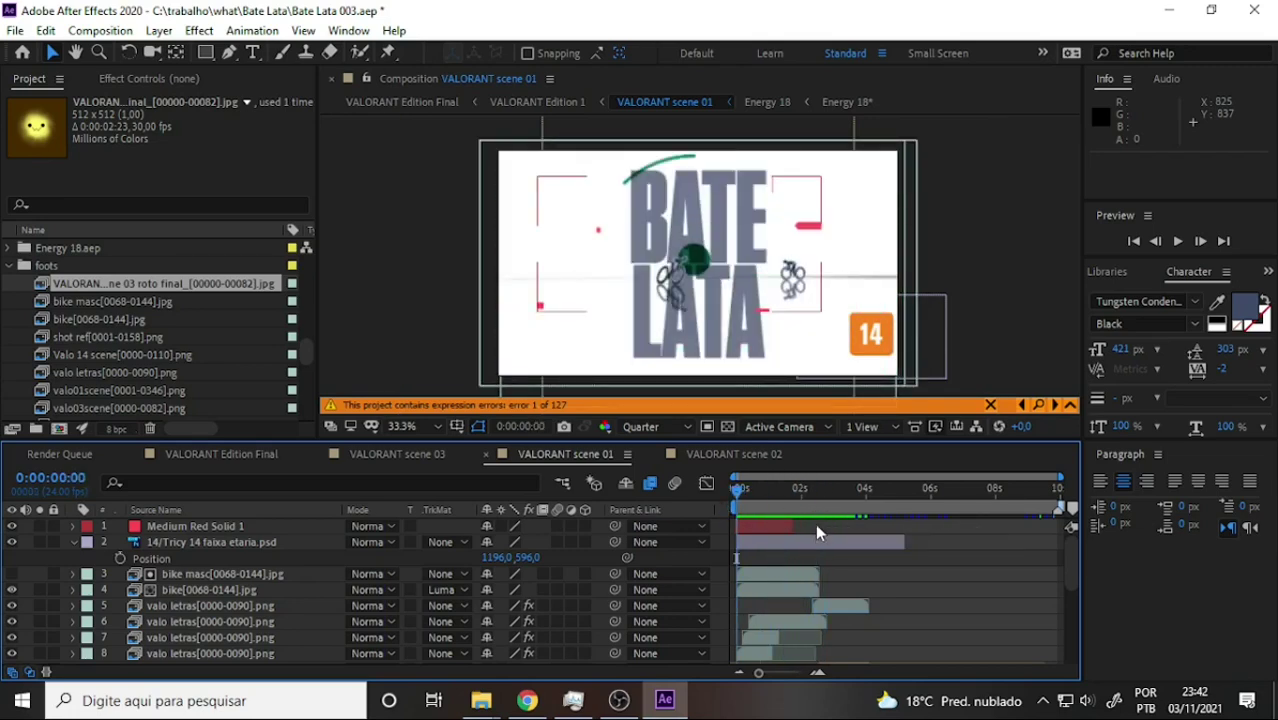
left_click(804, 525)
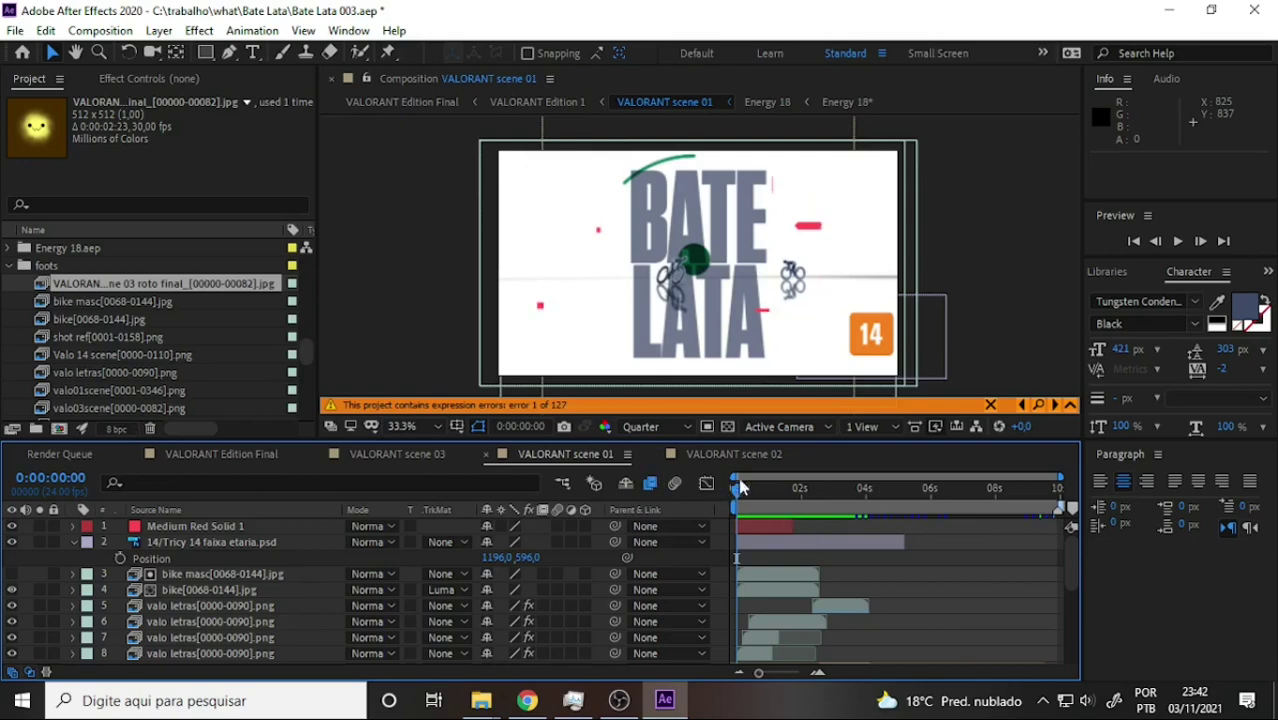
left_click_drag(743, 489, 712, 500)
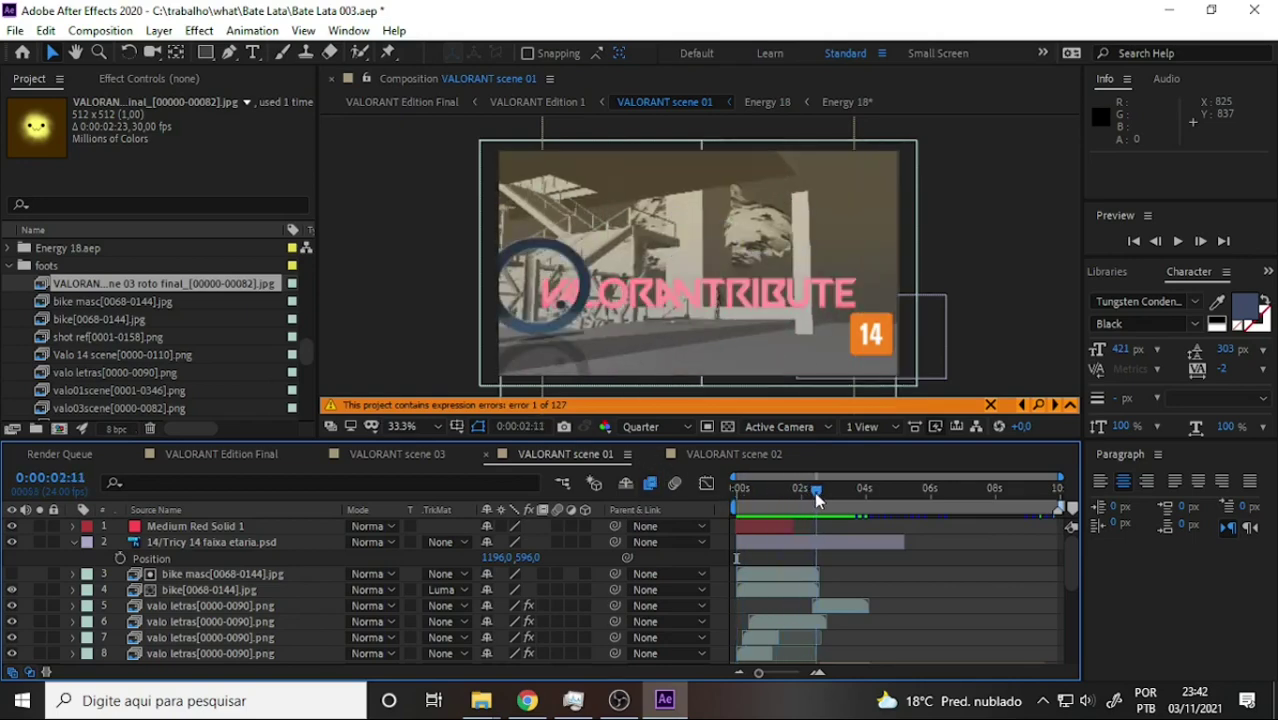
left_click(573, 702)
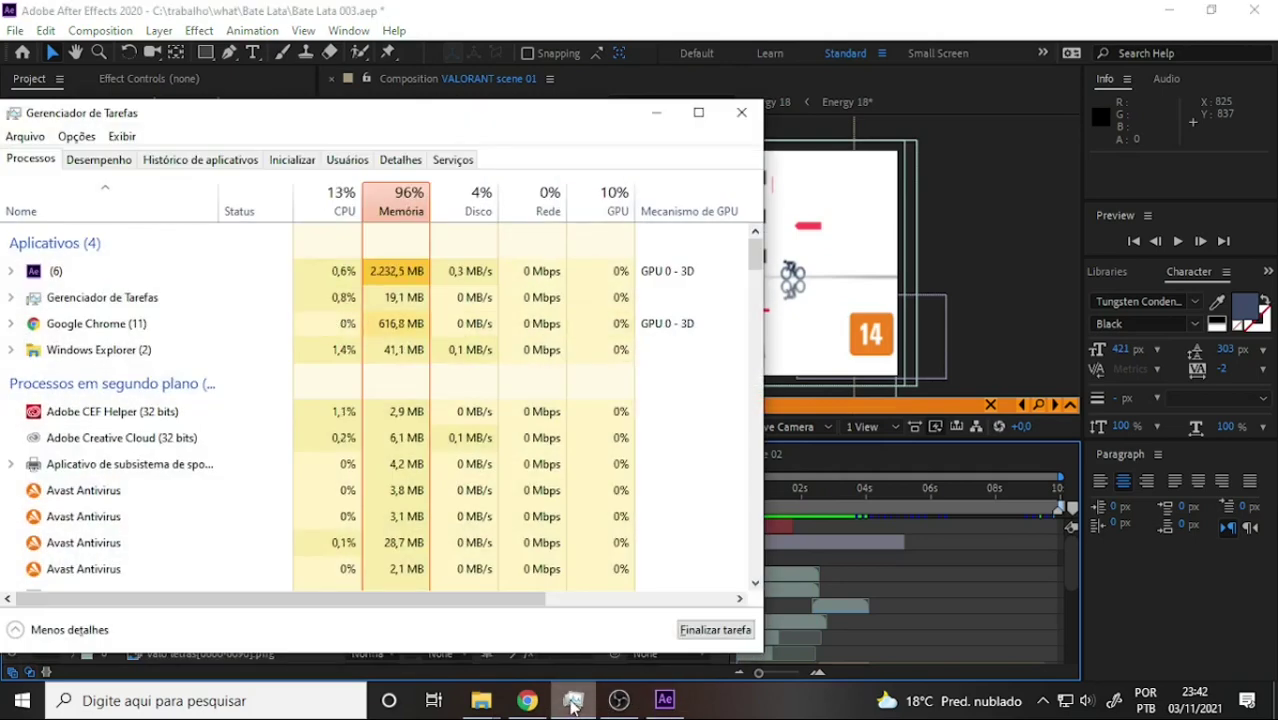
left_click(880, 550)
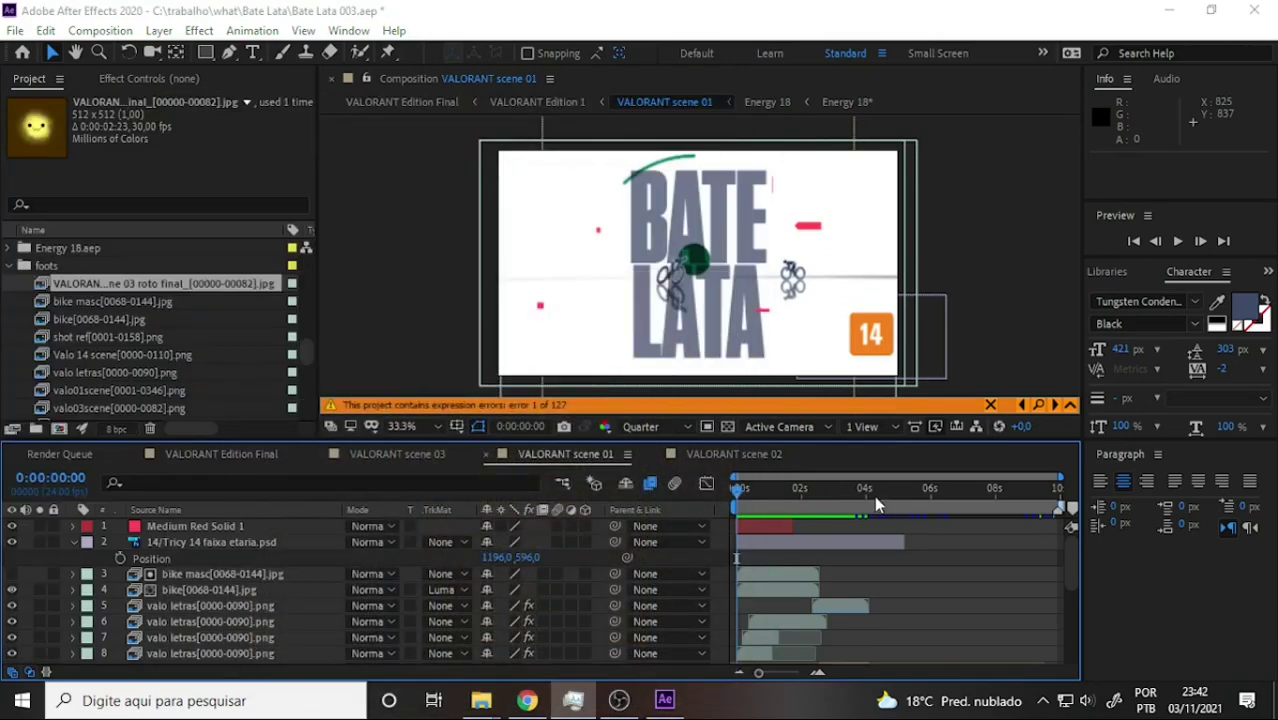
mouse_move(737, 494)
left_mouse_down()
mouse_move(895, 510)
mouse_move(741, 508)
mouse_move(897, 508)
left_mouse_up()
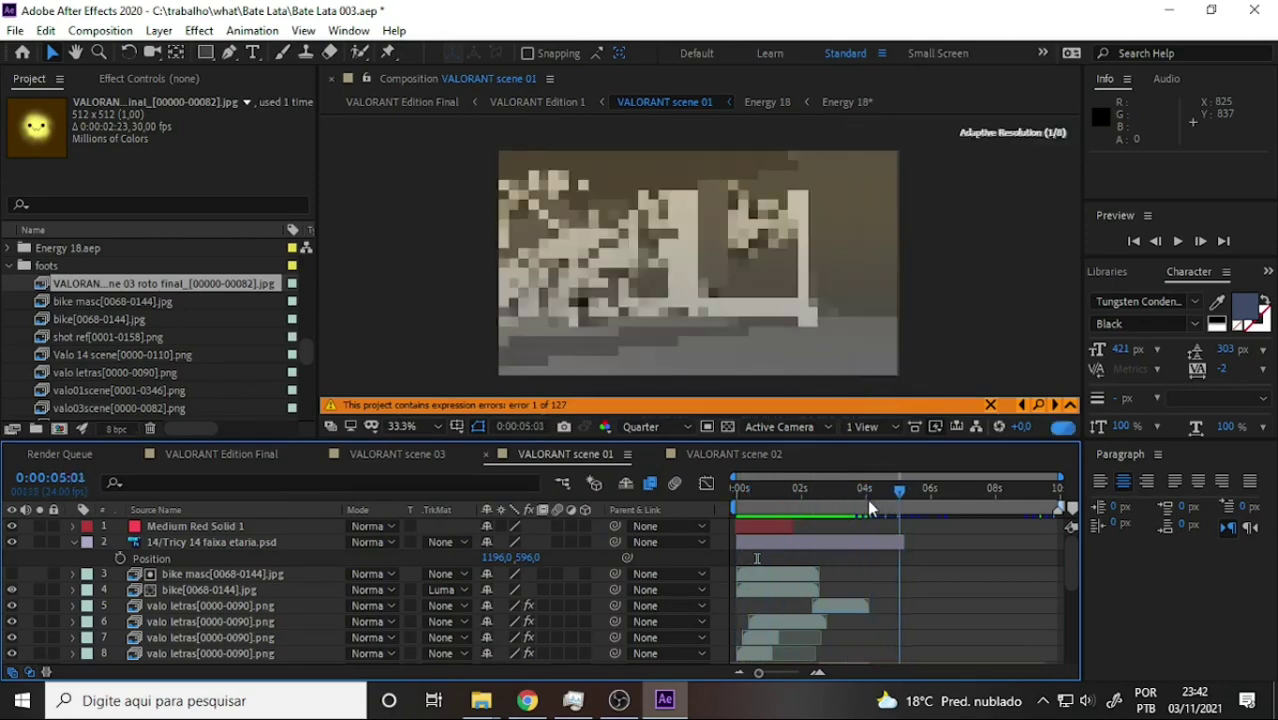
left_click_drag(897, 508, 696, 503)
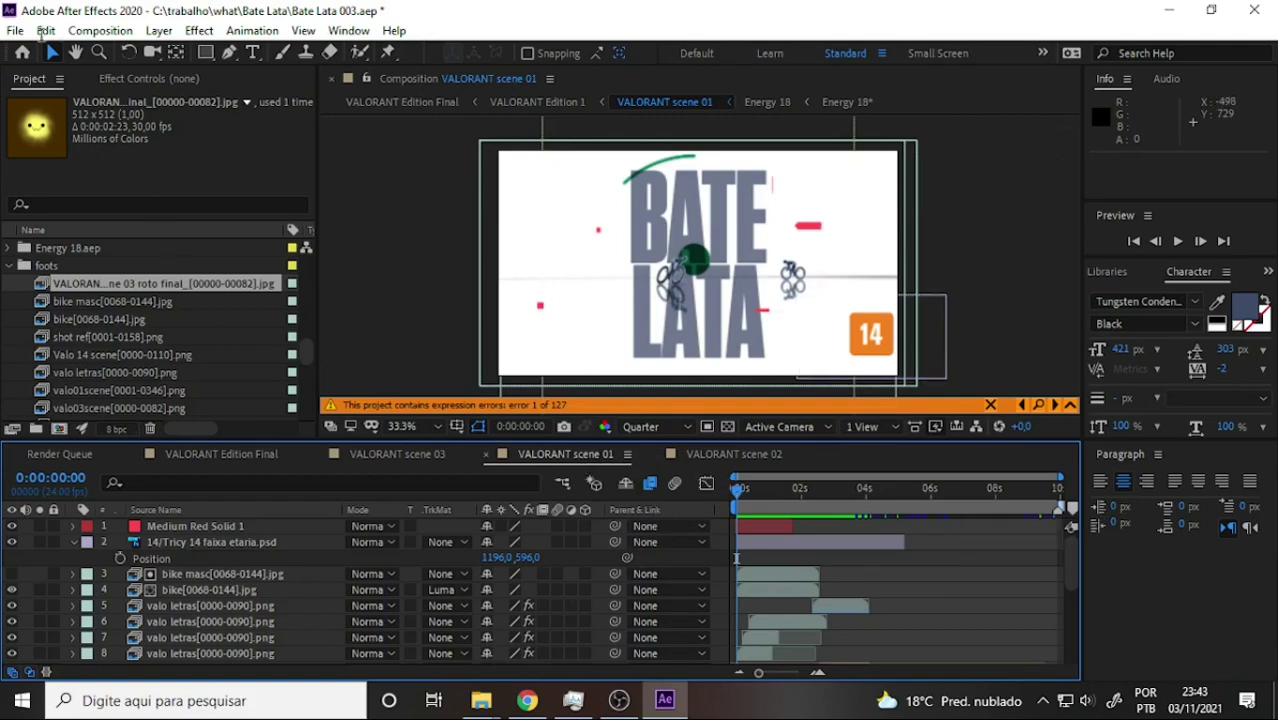
Save the Bate Lata 003 project and switch to the MASP 010anim 2.blend scene in Blender
left_click(14, 31)
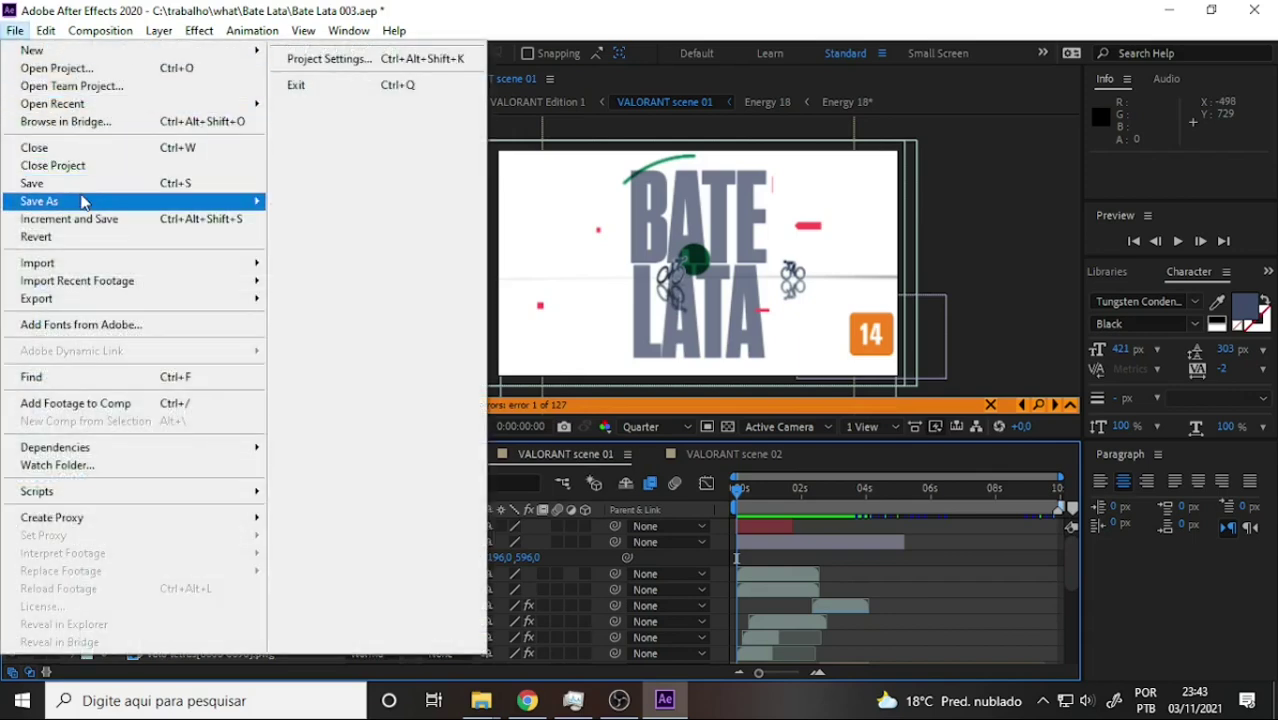
left_click(80, 183)
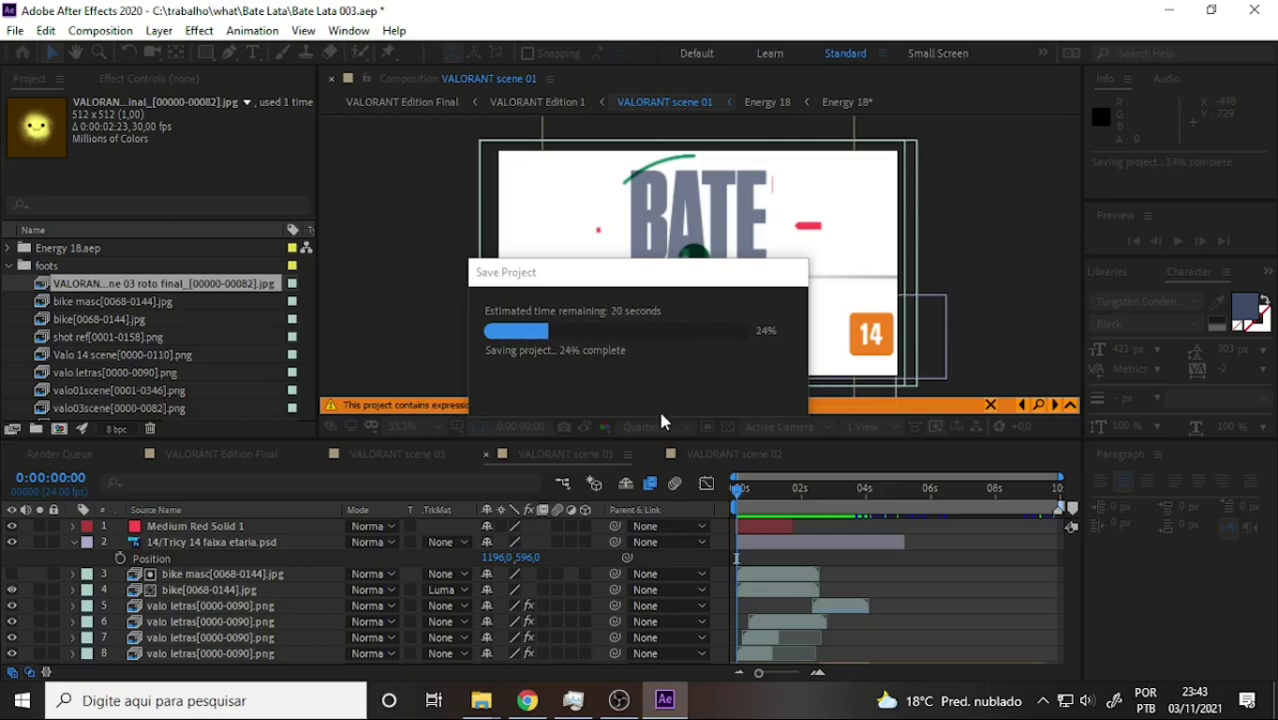
left_click(617, 703)
left_click(617, 700)
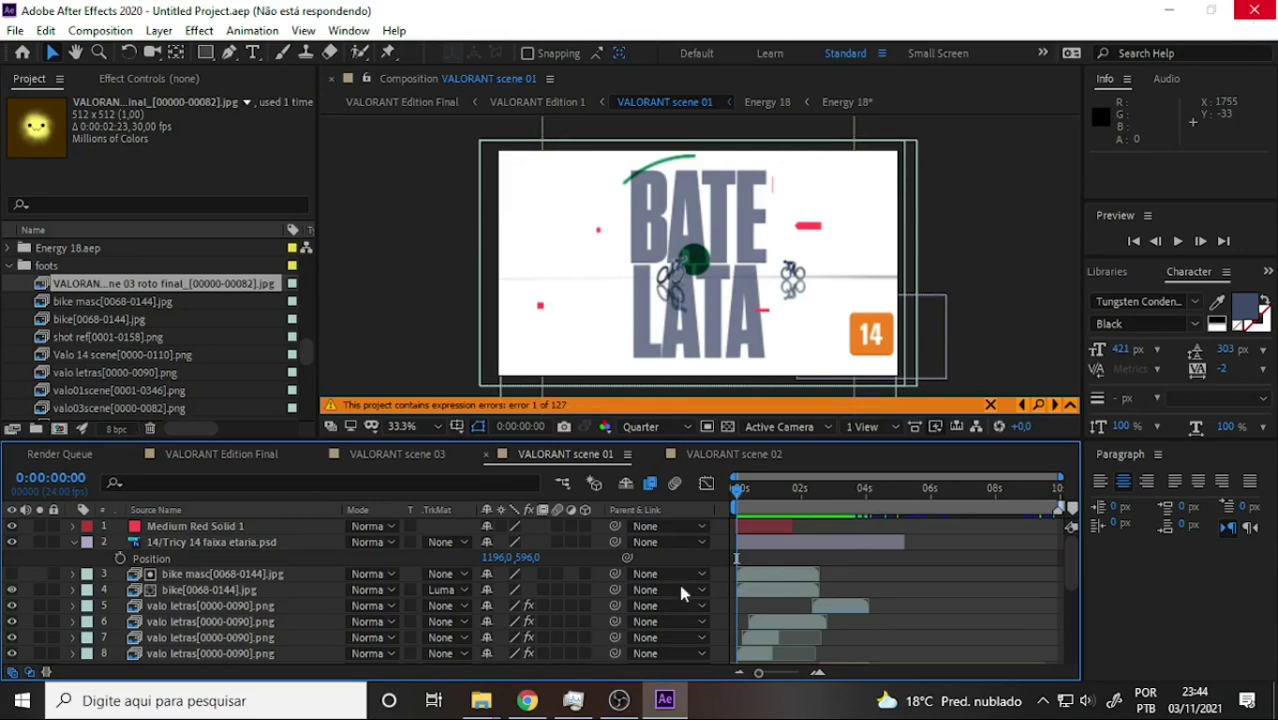
left_click(619, 700)
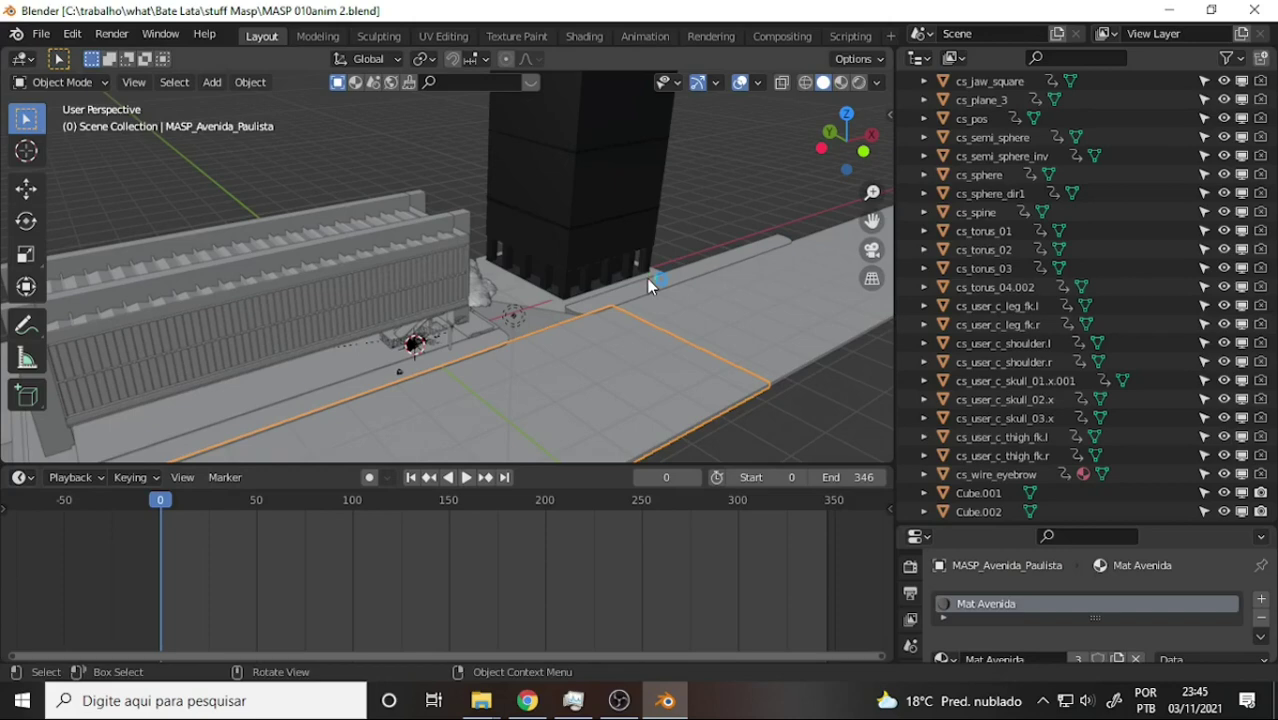
View through the camera and play the MASP animation from frame 77, returning to frame 146
key("KP_0")
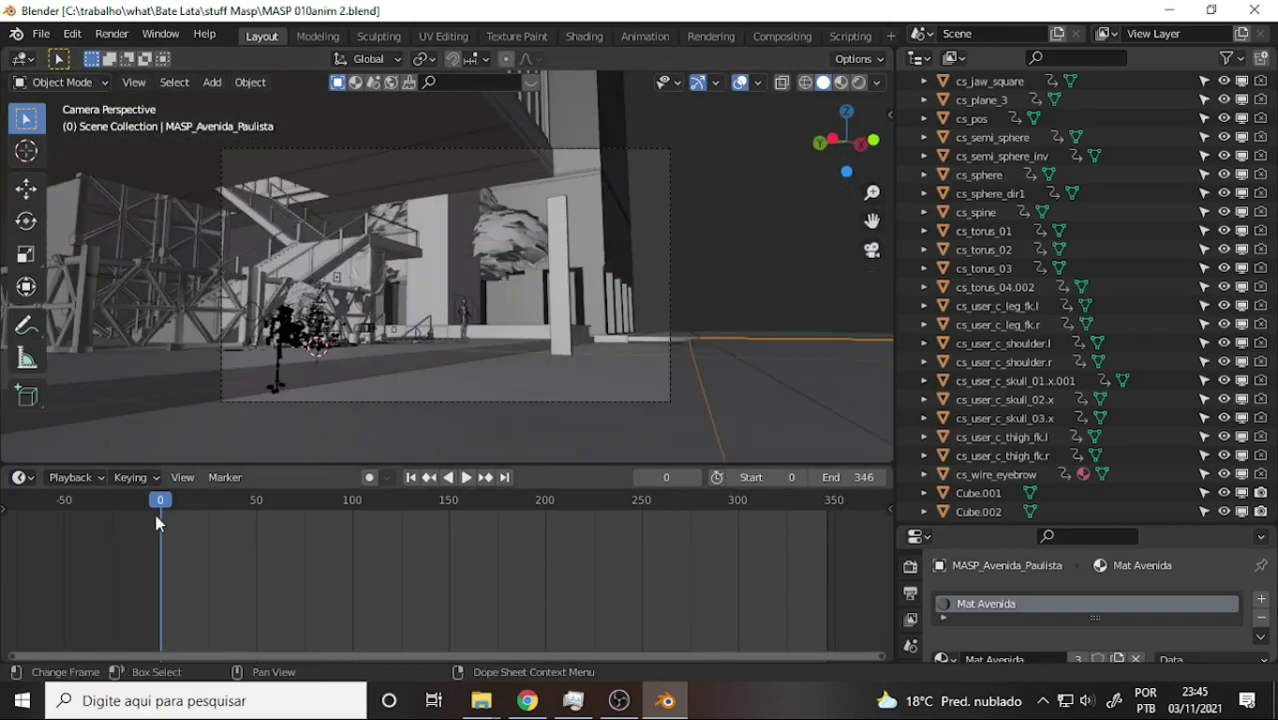
left_click(308, 525)
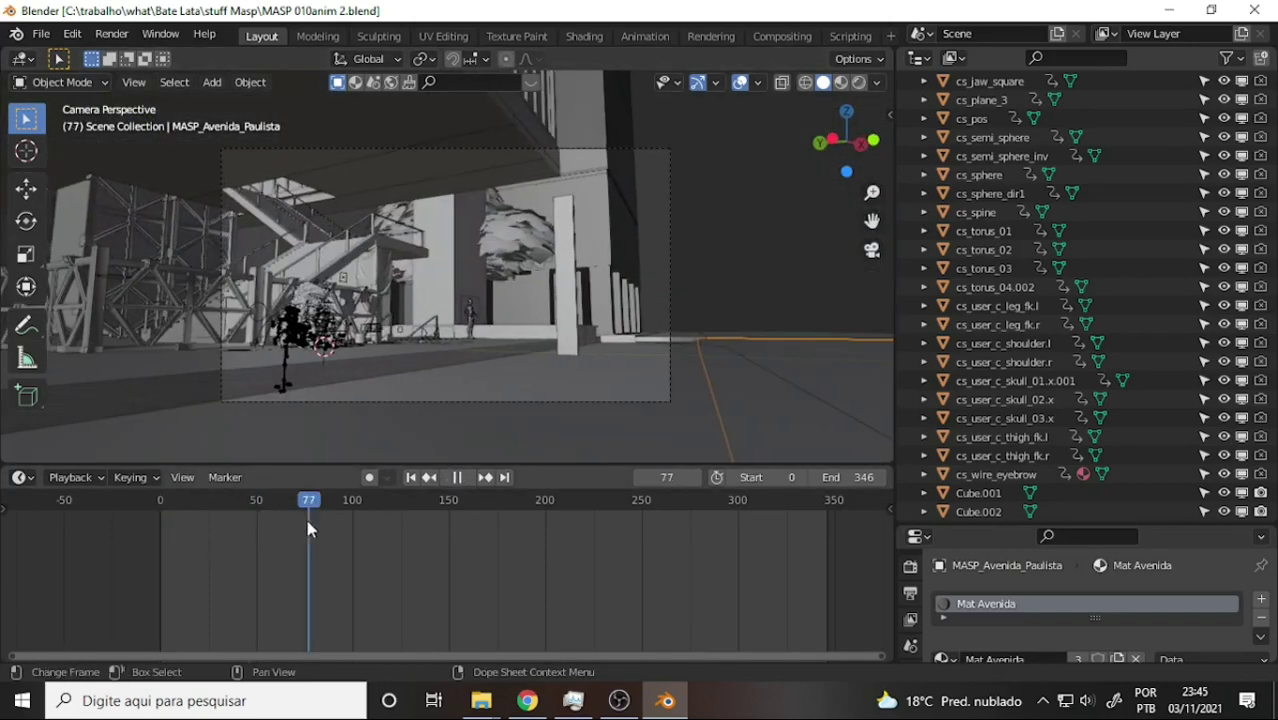
key("space")
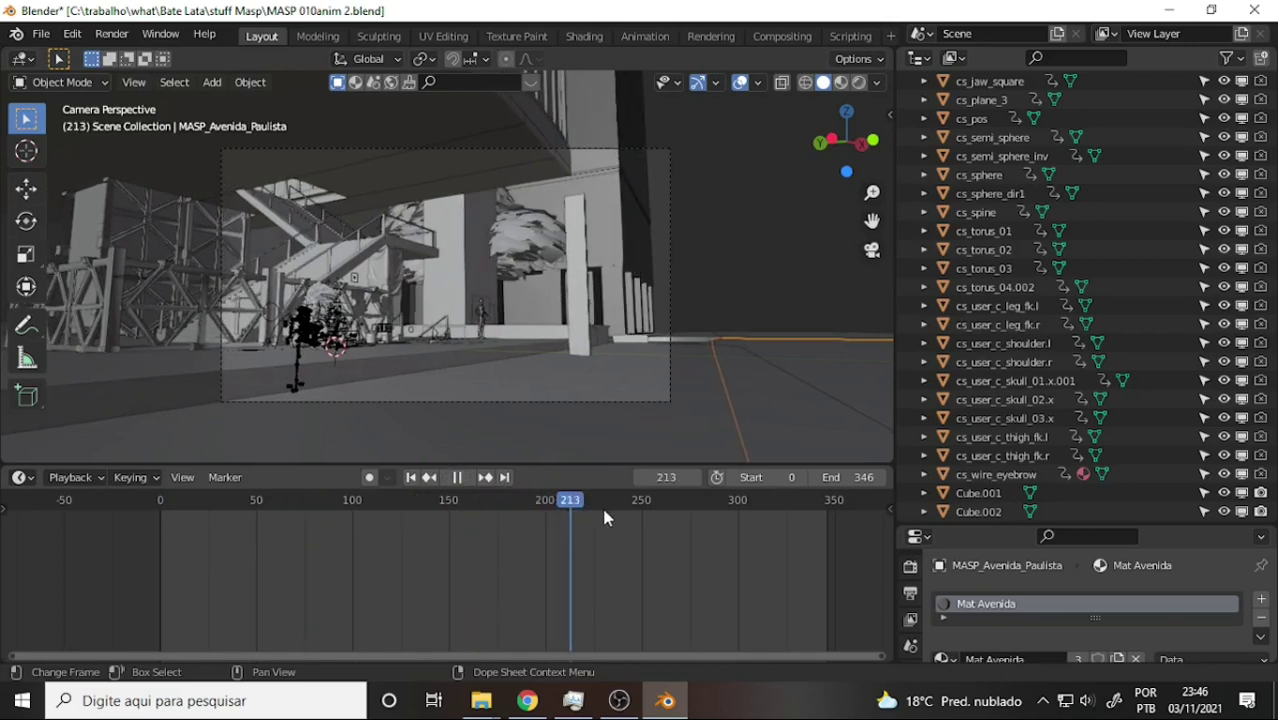
left_click_drag(727, 519, 840, 523)
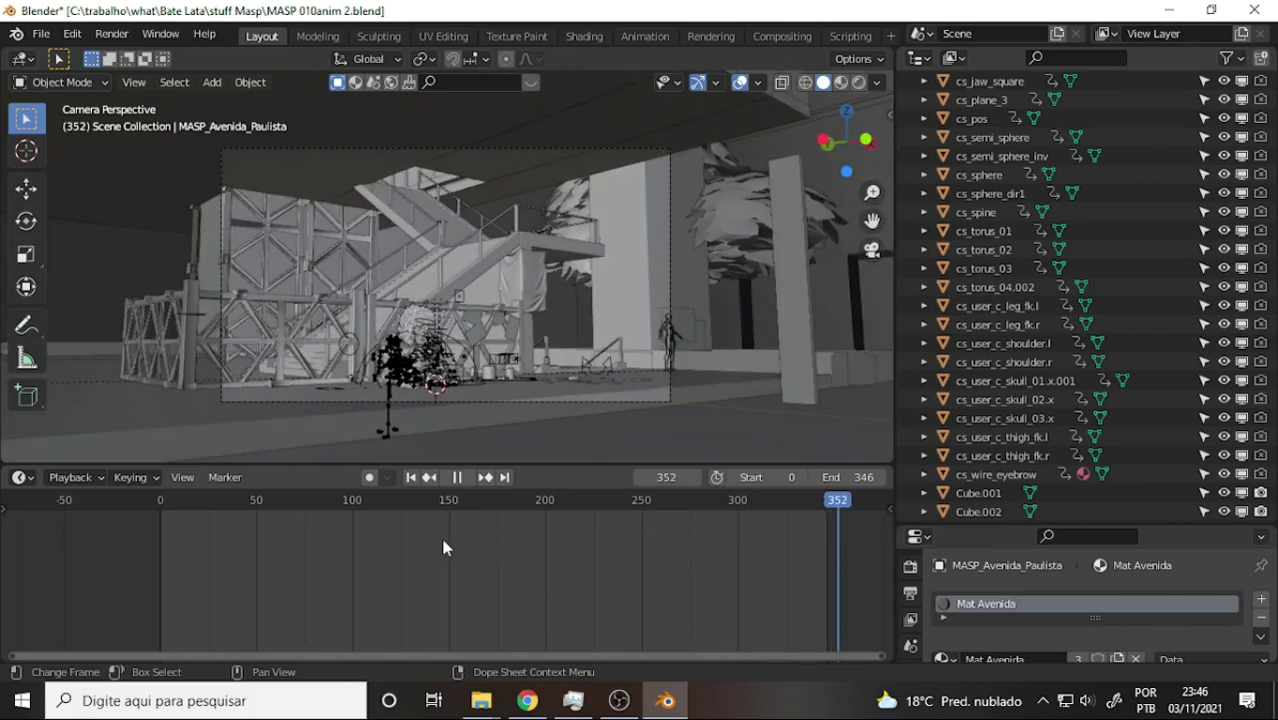
left_click(440, 534)
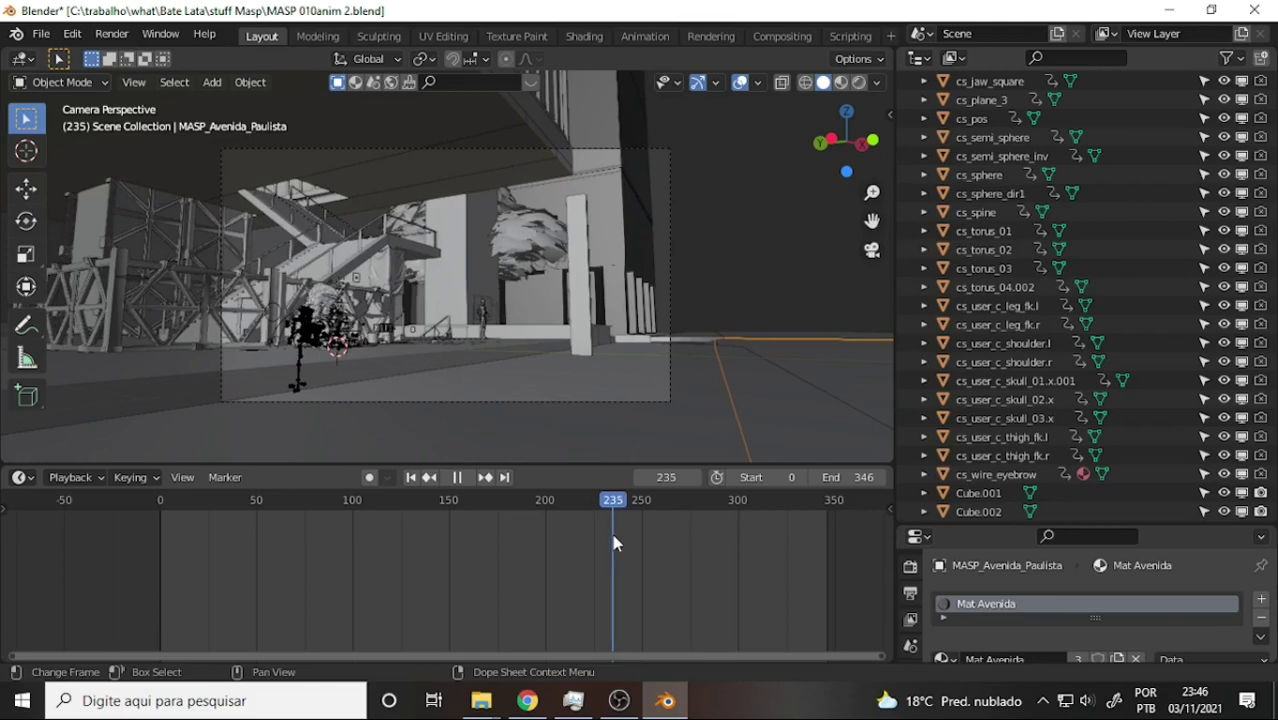
Stop playback at frame 235 and collapse Coll MASP and Coll Studio in the Outliner
key("space")
scroll(1197, 236, "up", 5)
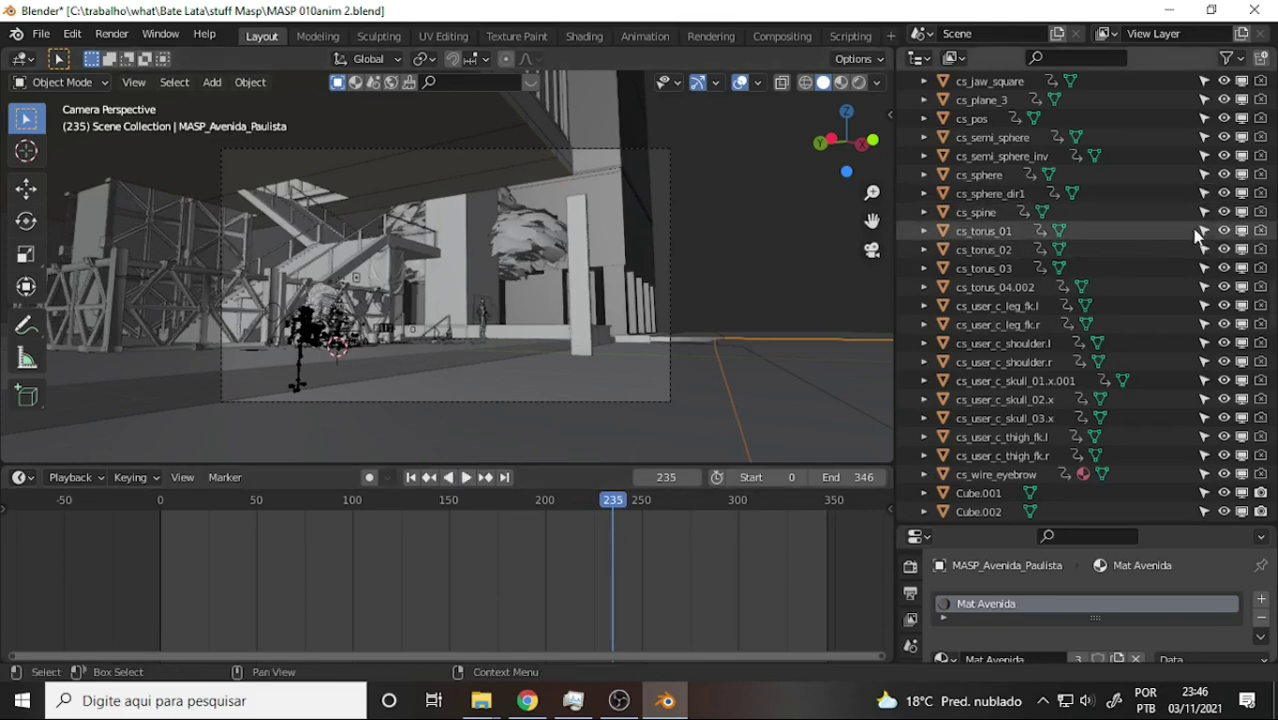
scroll(1197, 236, "up", 5)
scroll(1197, 236, "up", 3)
scroll(1197, 236, "up", 3)
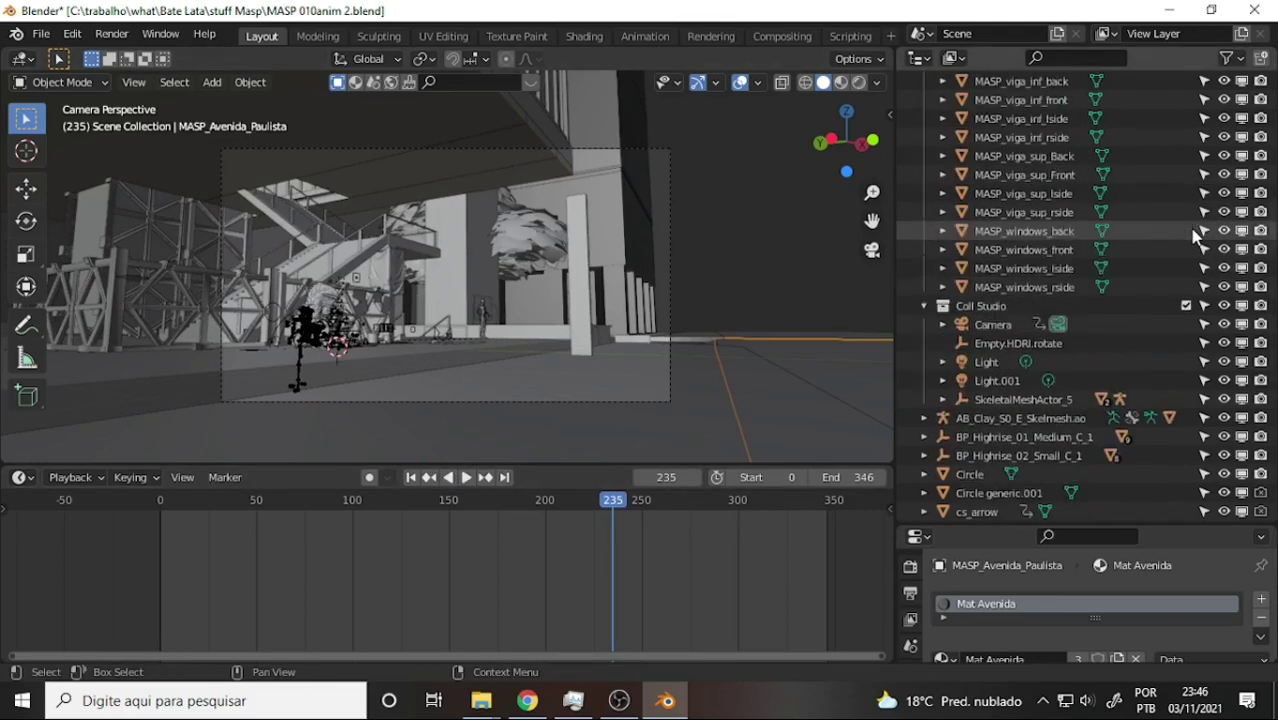
scroll(1197, 236, "up", 4)
scroll(1197, 236, "up", 4)
scroll(1197, 236, "up", 4)
scroll(1197, 236, "up", 5)
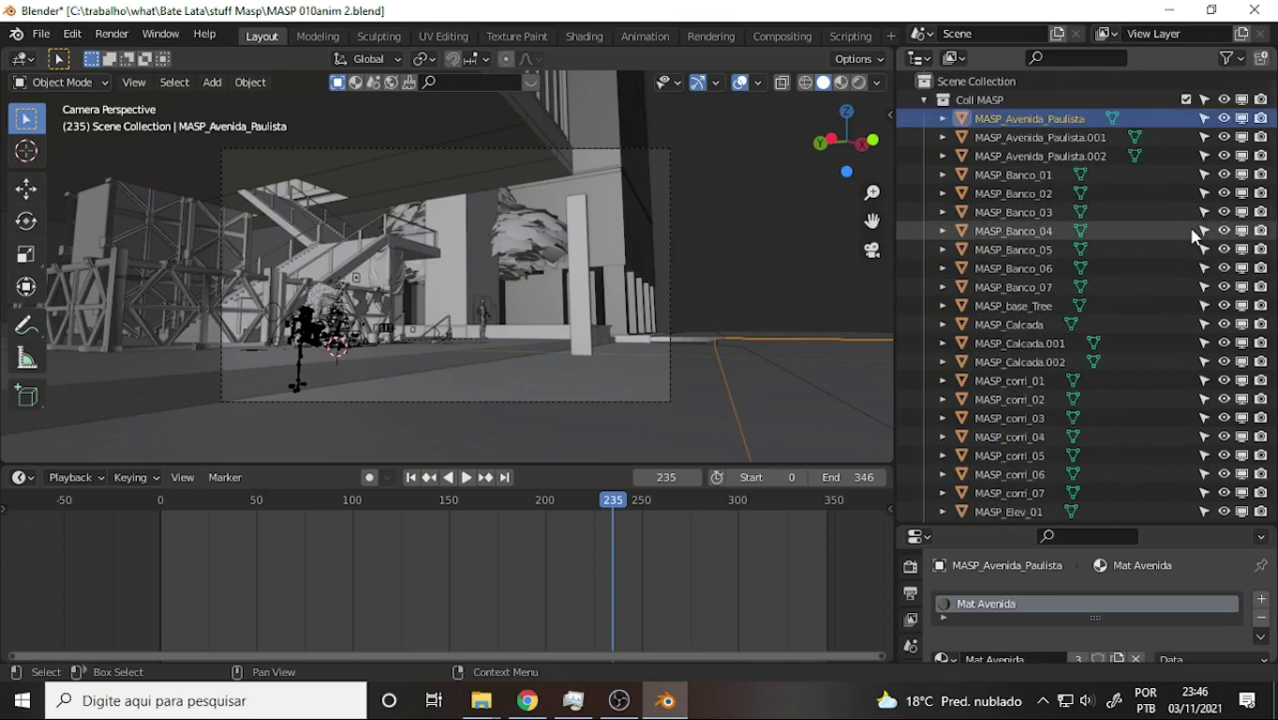
scroll(1093, 174, "down", 5)
scroll(1038, 178, "down", 4)
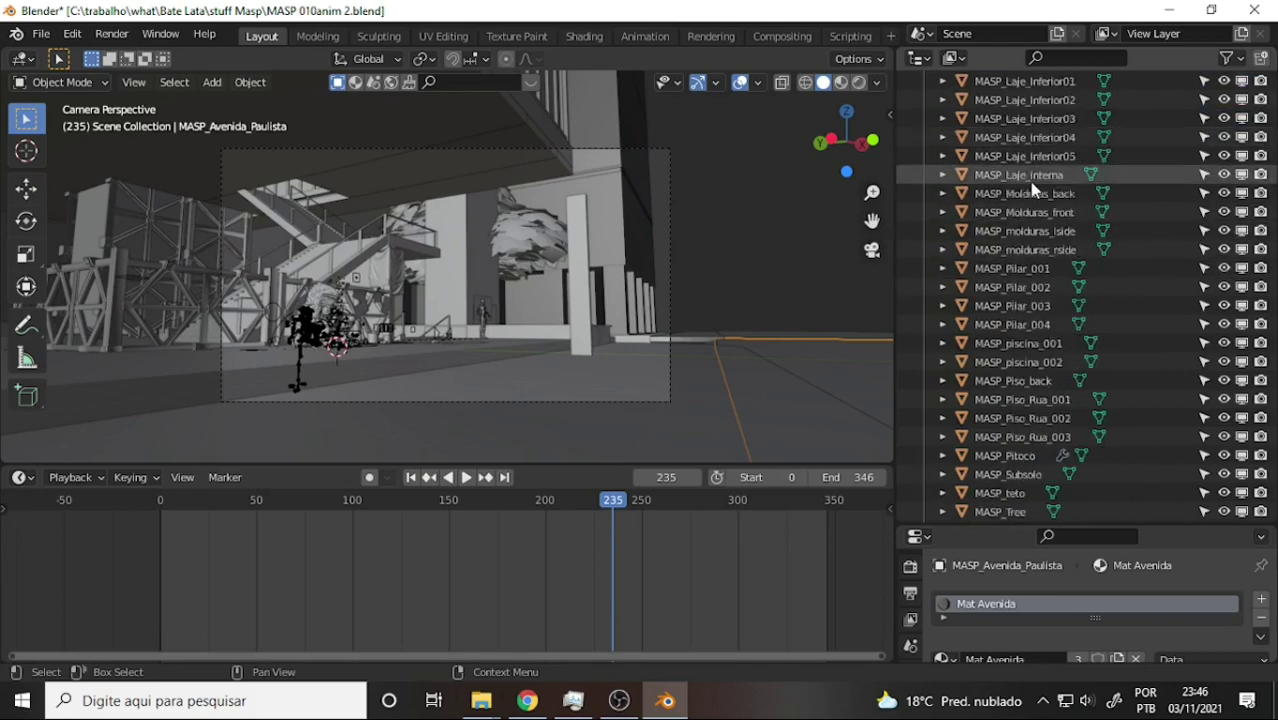
scroll(1035, 190, "down", 4)
scroll(1031, 190, "down", 5)
scroll(1031, 190, "up", 3)
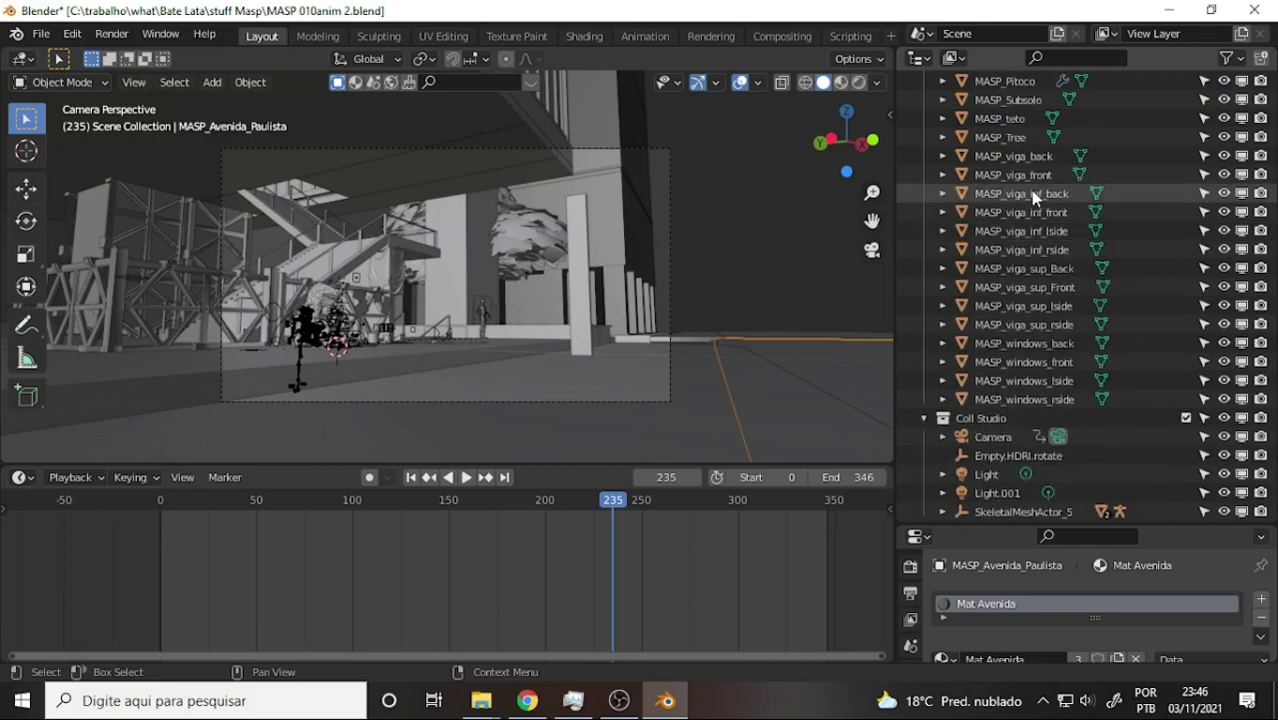
scroll(1031, 190, "up", 5)
scroll(1029, 190, "up", 5)
scroll(1029, 190, "up", 5)
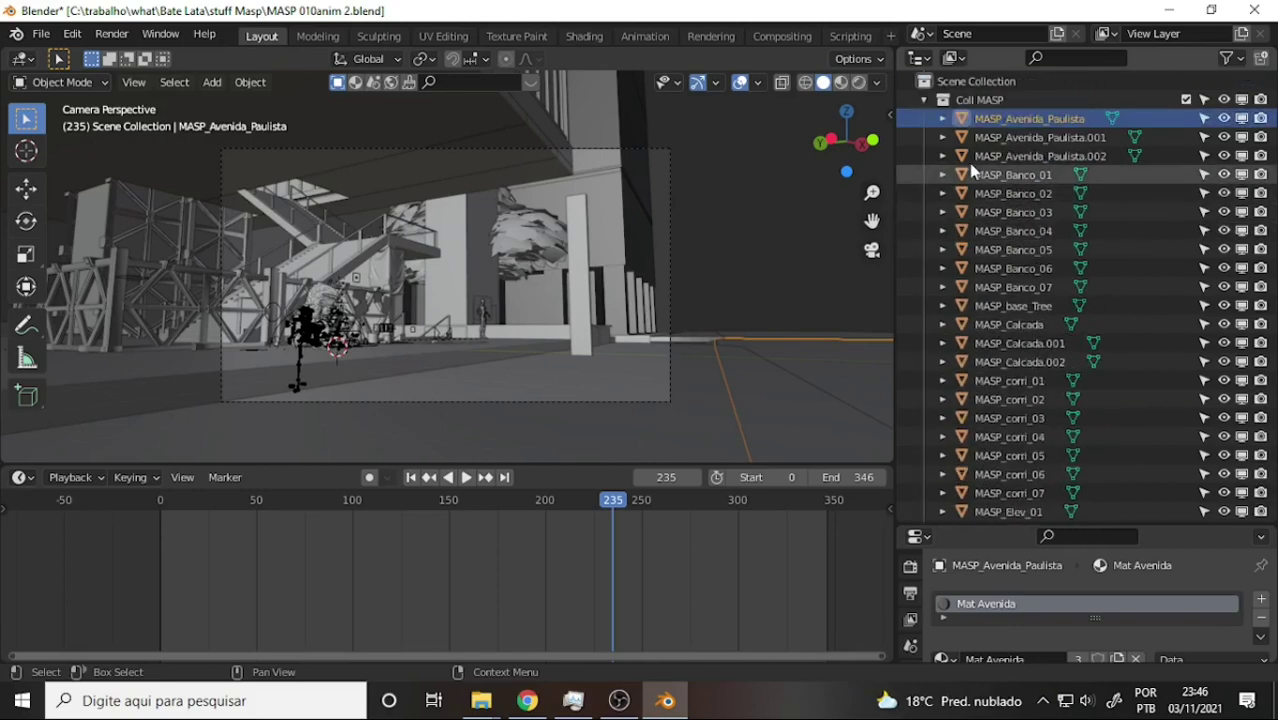
left_click(924, 100)
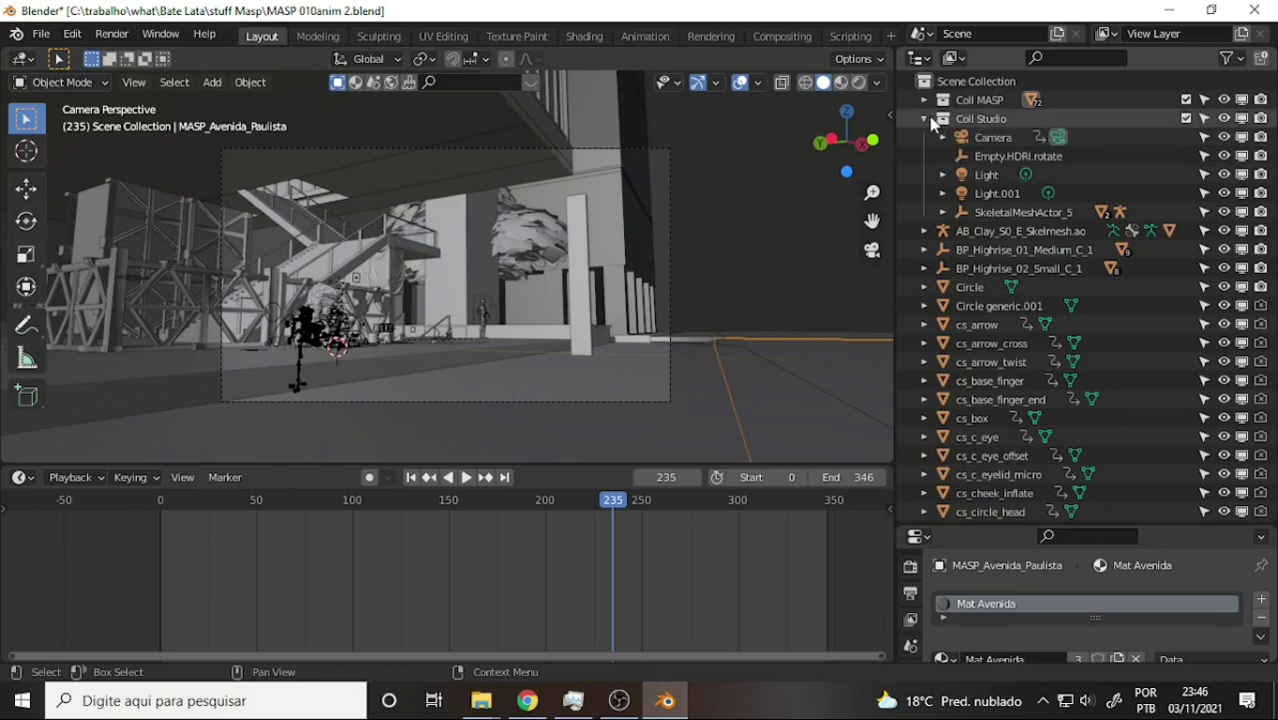
left_click(924, 118)
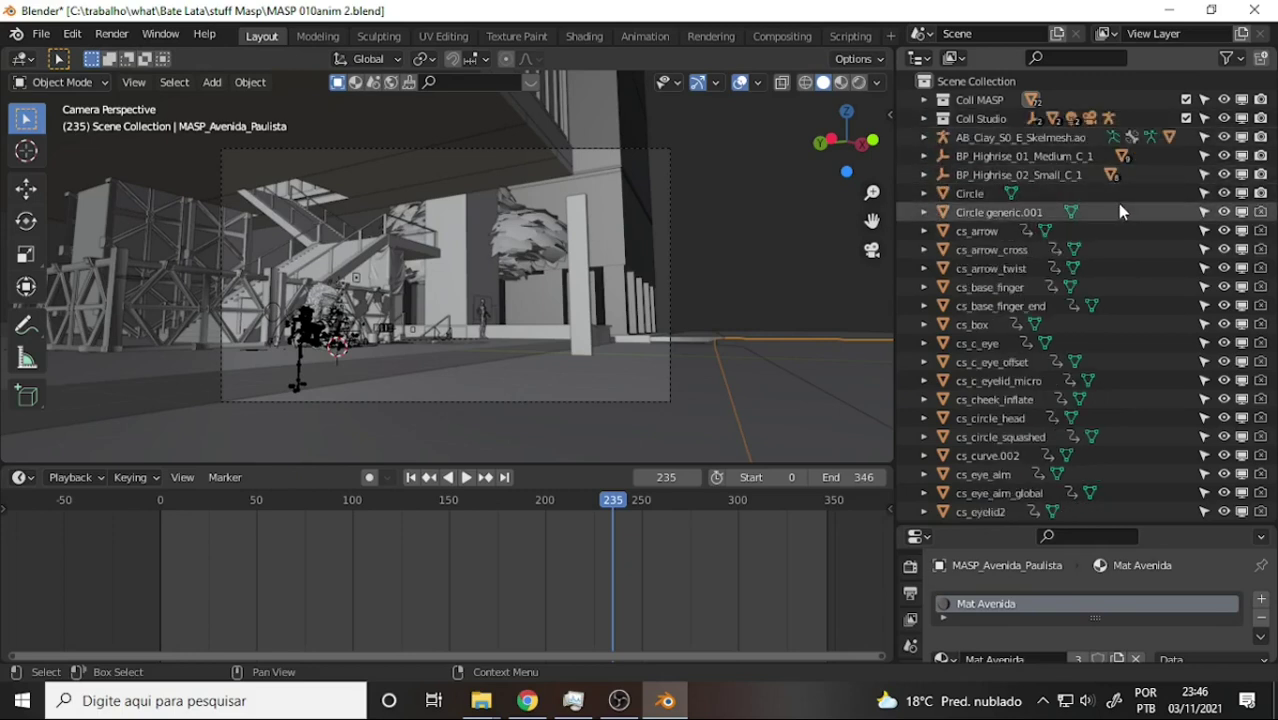
Select the cs_ objects from cs_arrow down to cs_wire_eyebrow
left_click(1104, 231)
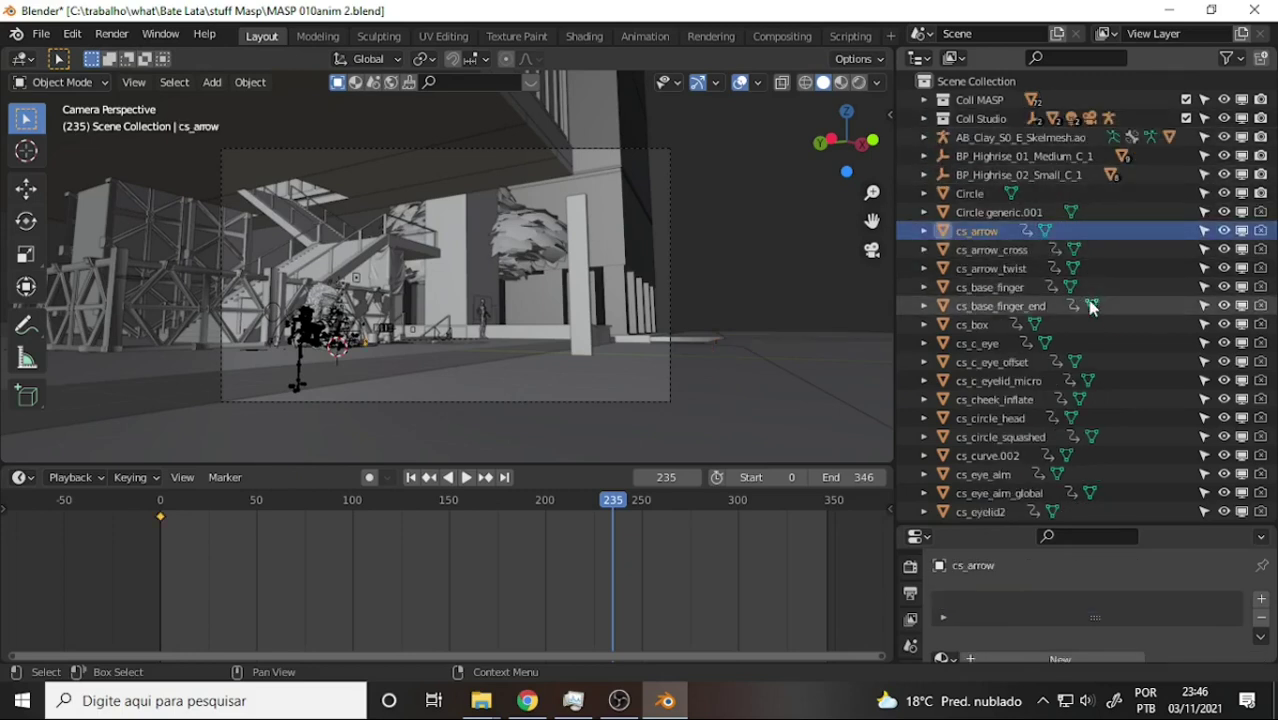
scroll(1100, 315, "down", 5)
scroll(1110, 323, "down", 5)
scroll(1110, 323, "down", 5)
scroll(1111, 328, "down", 3)
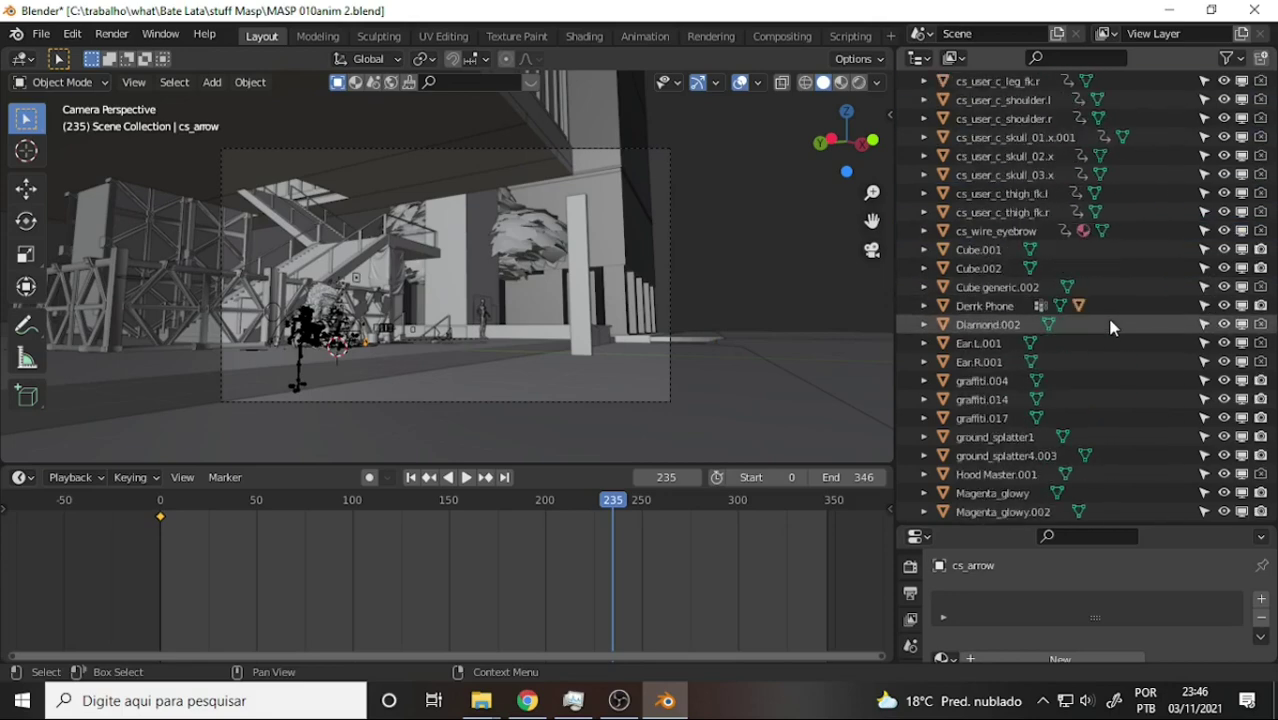
scroll(1110, 325, "up", 2)
scroll(1110, 325, "up", 2)
left_click(1015, 305, "shift")
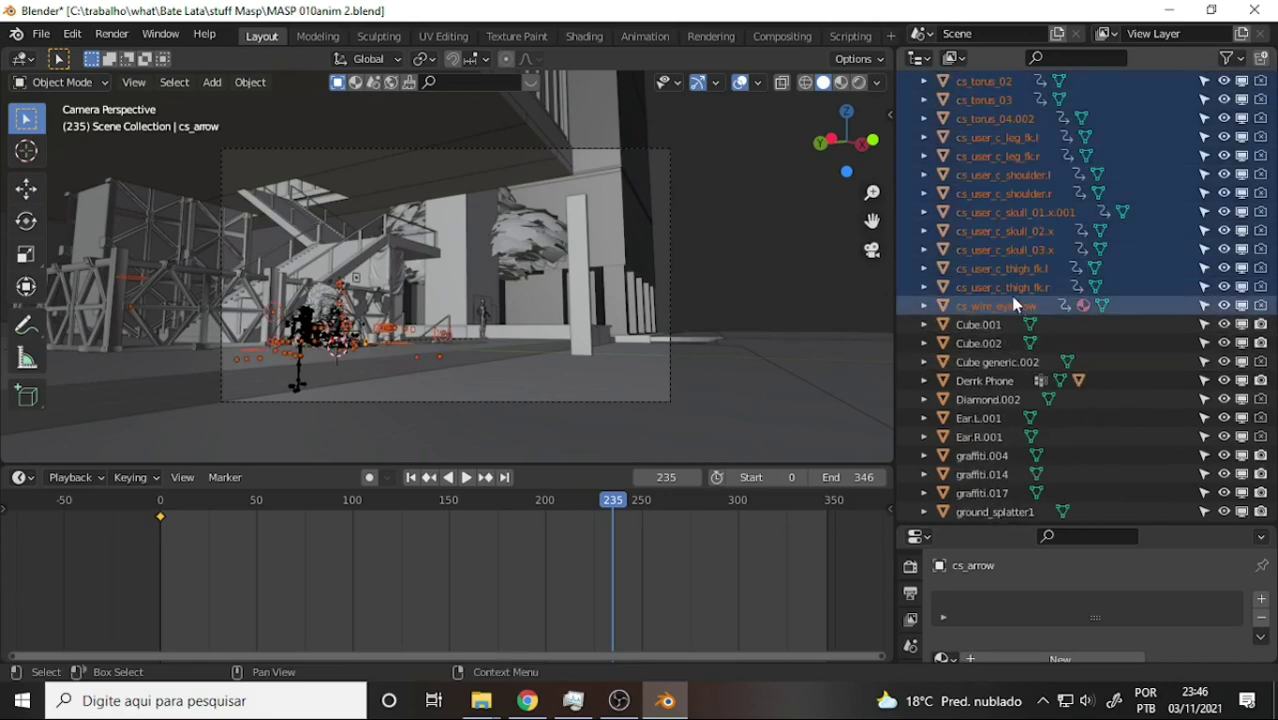
Move the selected cs_ objects into a new Coll Tricy CS collection, then collapse it
key("m")
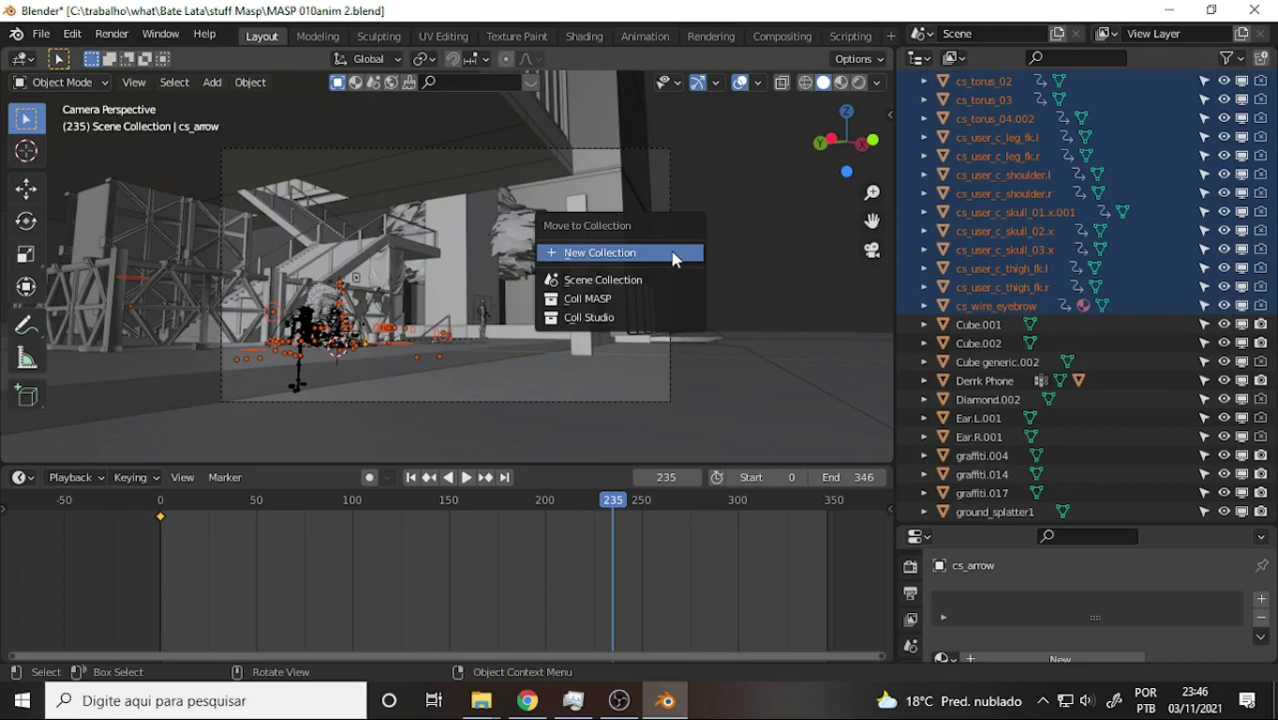
left_click(666, 256)
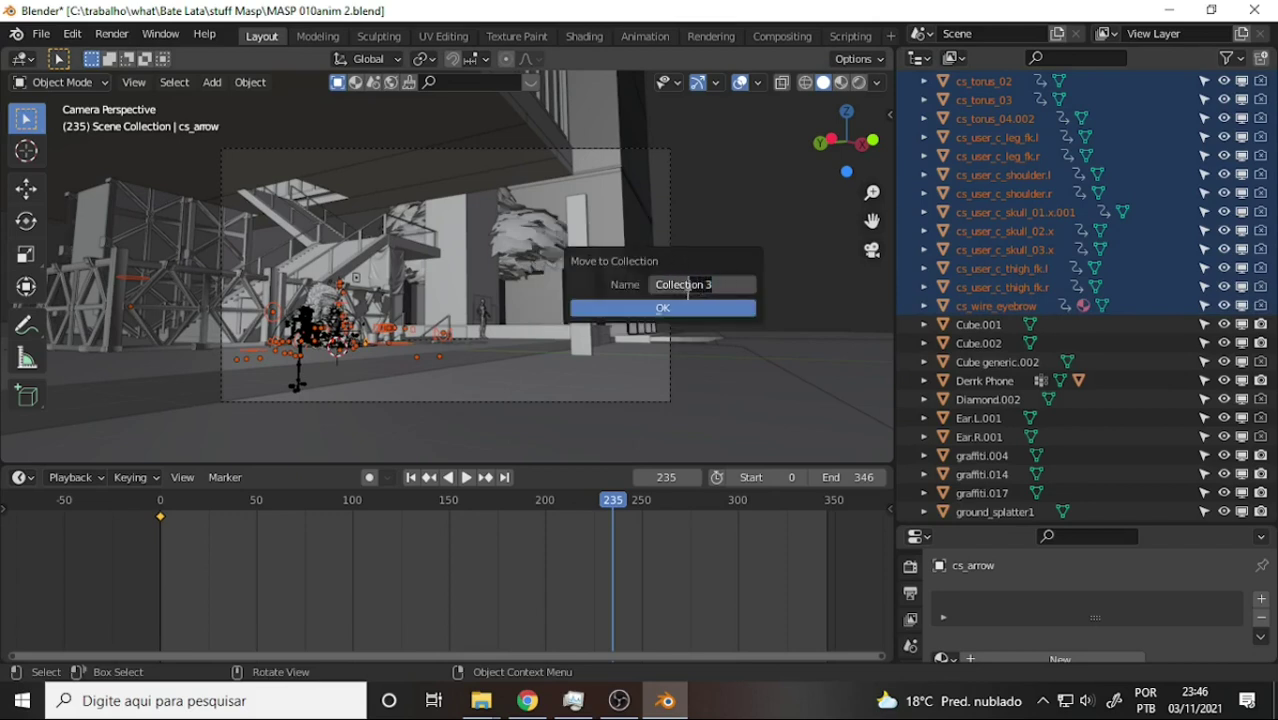
type("Coll Tr")
type("icy")
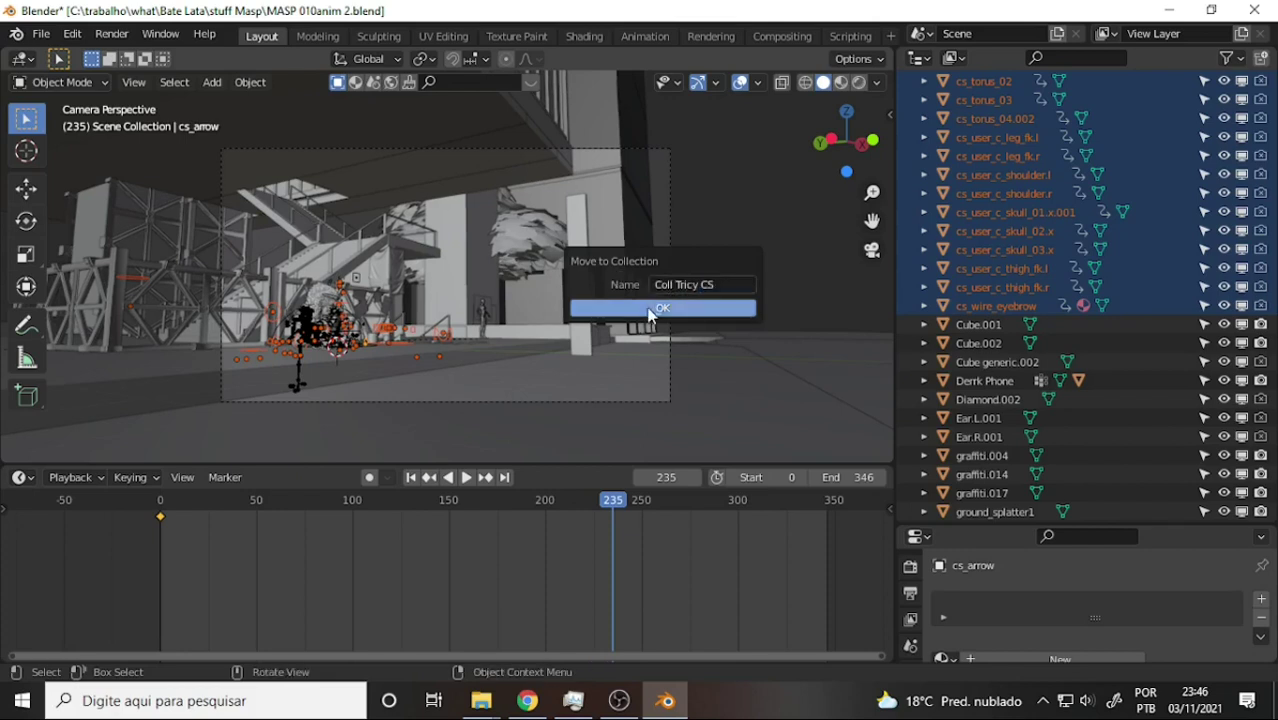
left_click(651, 307)
scroll(1025, 245, "up", 10)
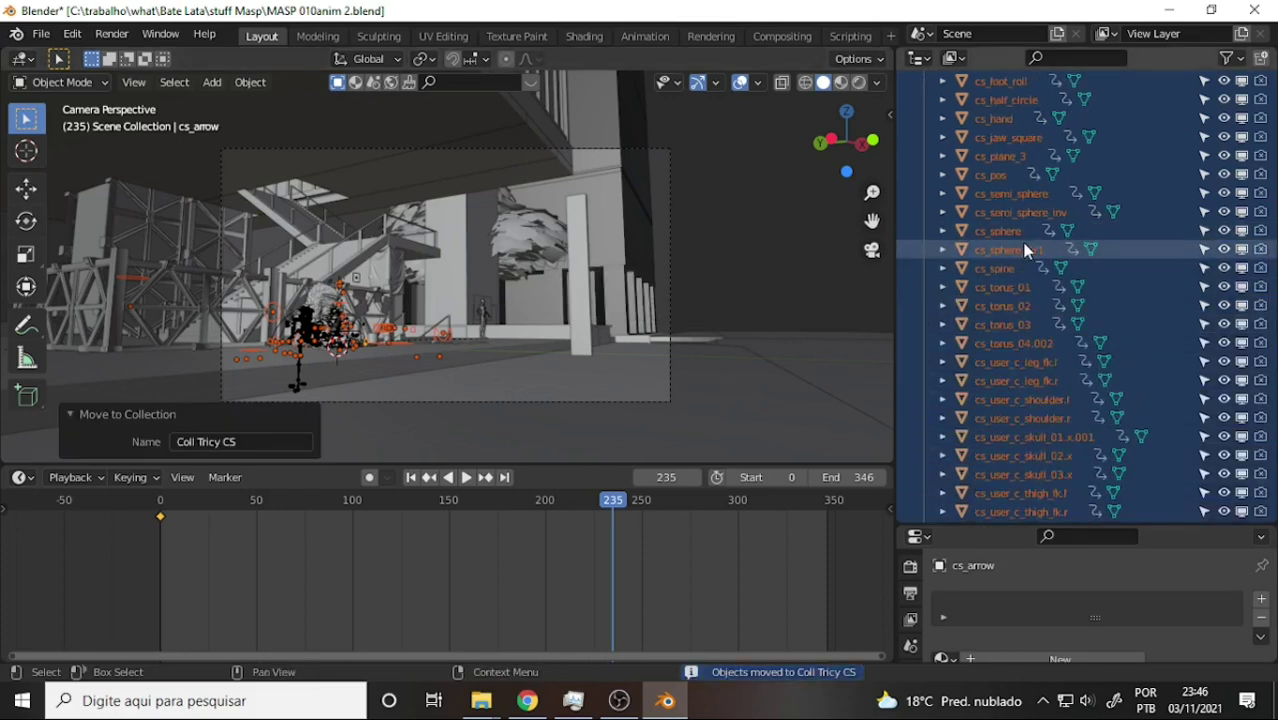
scroll(1025, 245, "up", 10)
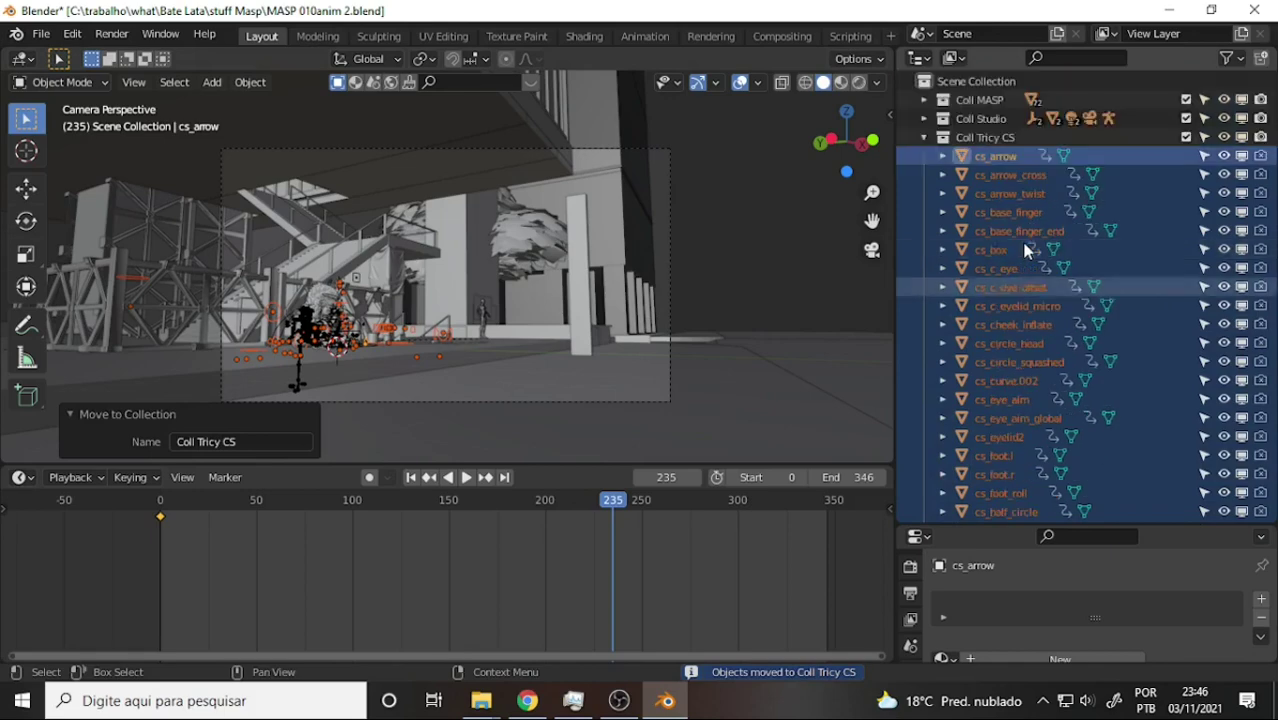
left_click(924, 137)
Select the WGT-Abi widget objects in the Outliner
scroll(1068, 236, "down", 3)
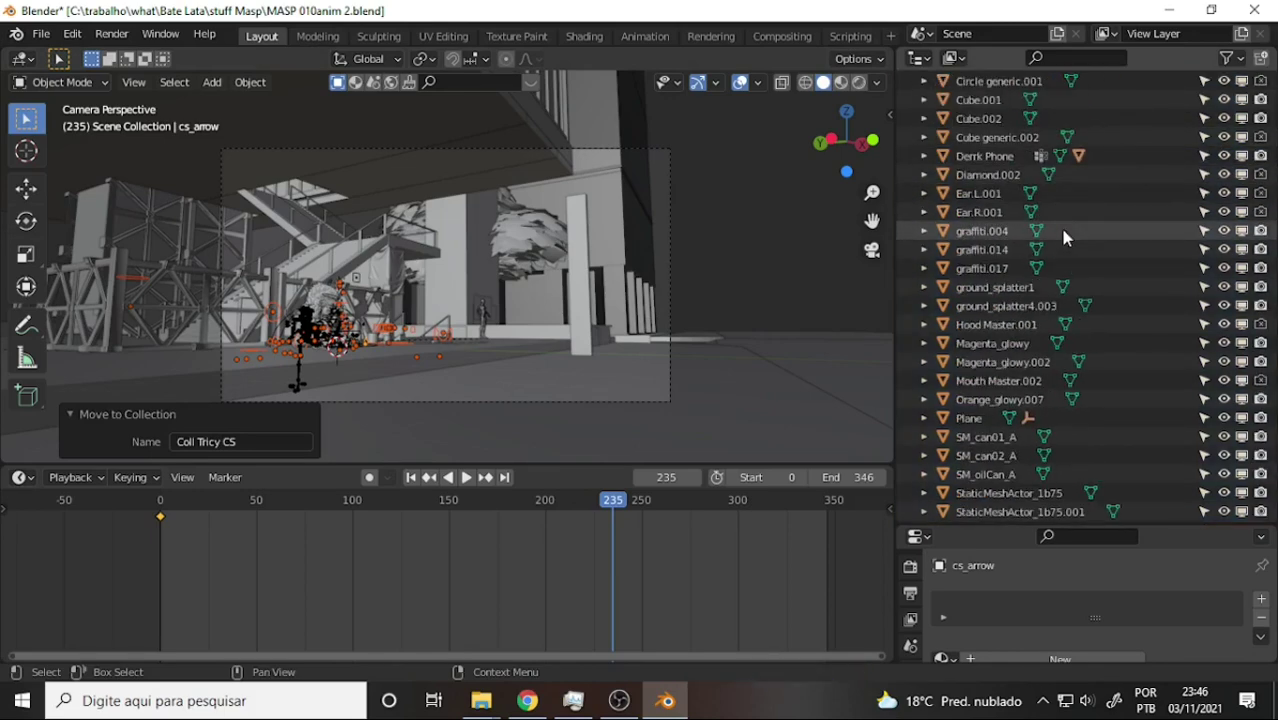
scroll(1070, 230, "down", 3)
scroll(1074, 233, "down", 3)
left_click(1010, 308)
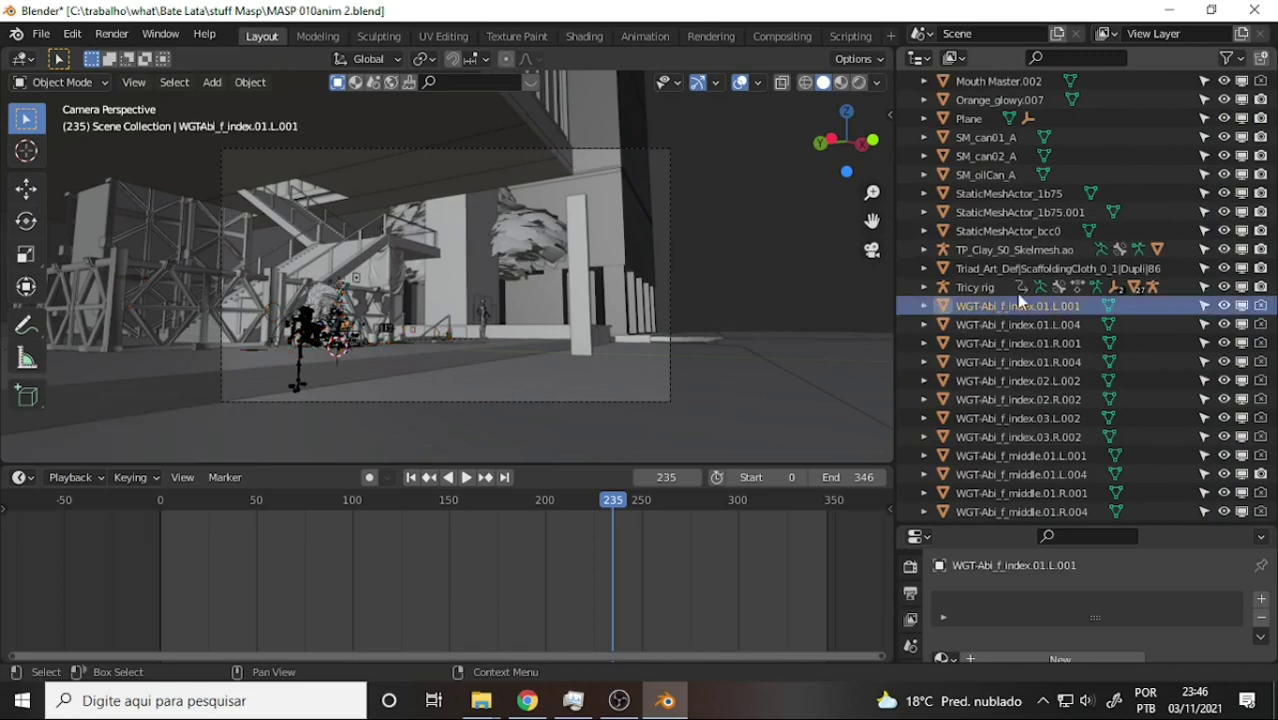
scroll(1098, 256, "down", 6)
scroll(1105, 252, "down", 6)
scroll(1107, 250, "down", 5)
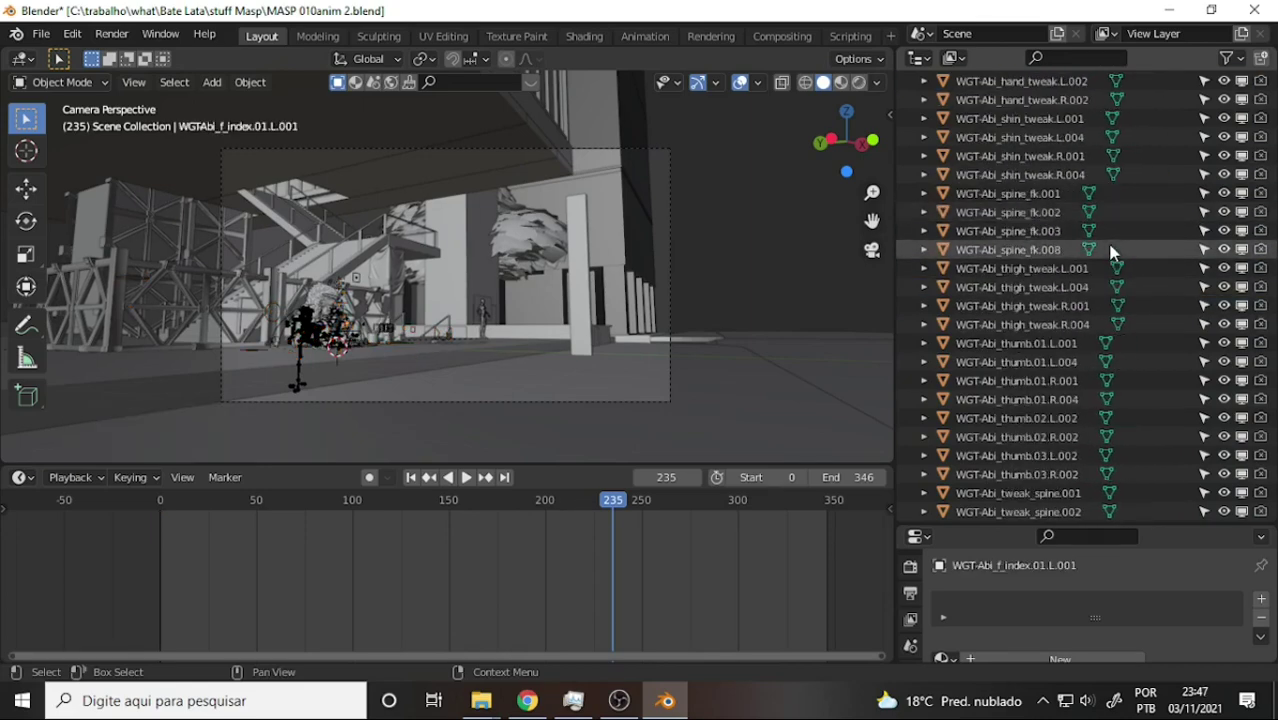
scroll(1110, 251, "down", 5)
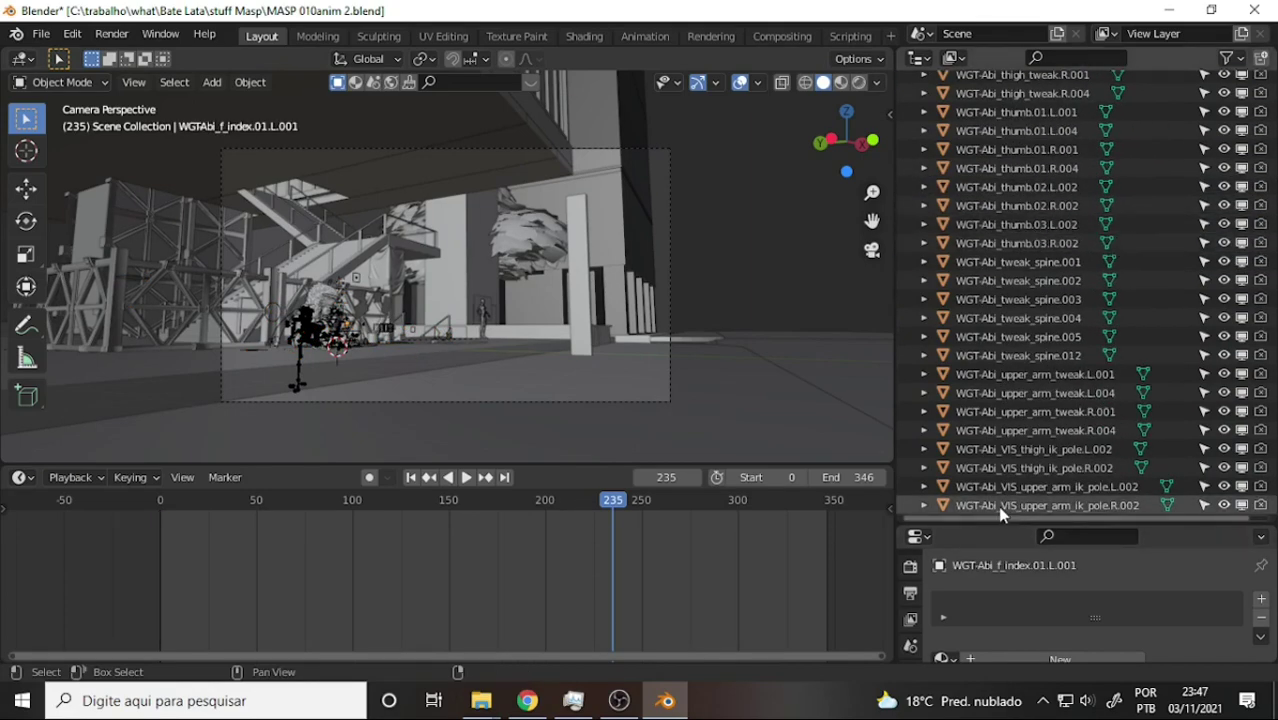
key("a")
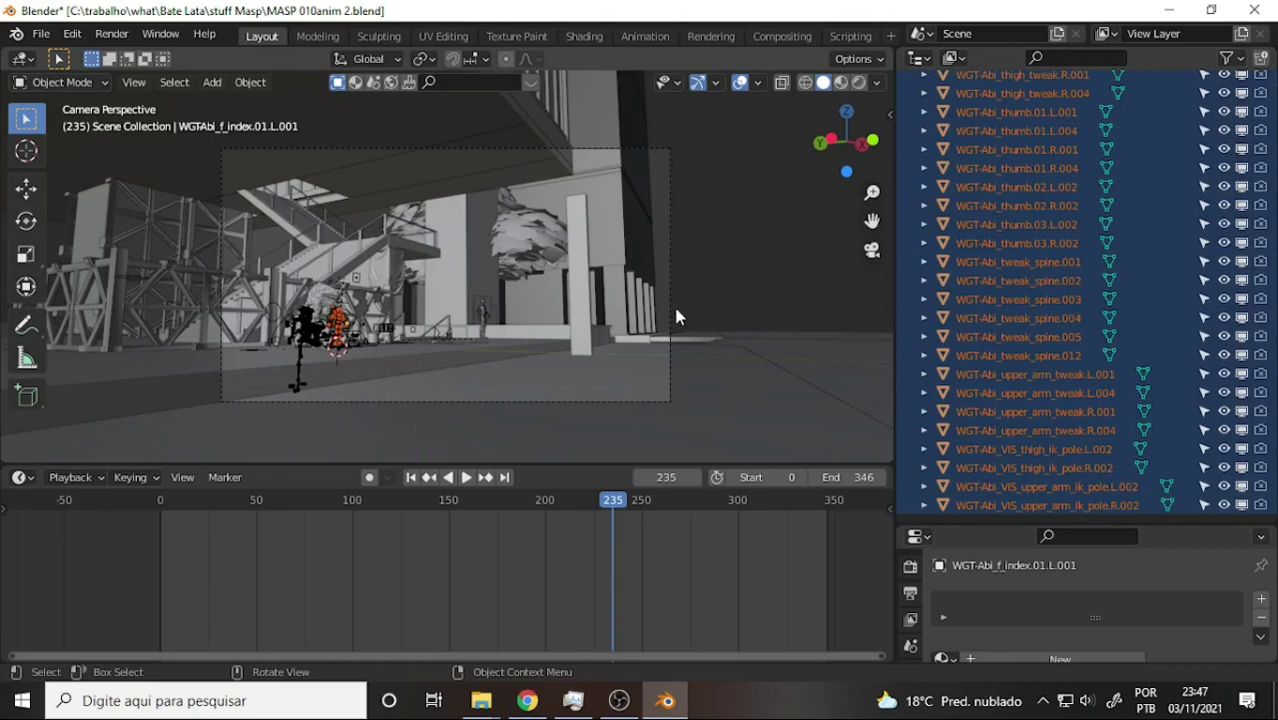
scroll(683, 287, "up", 5)
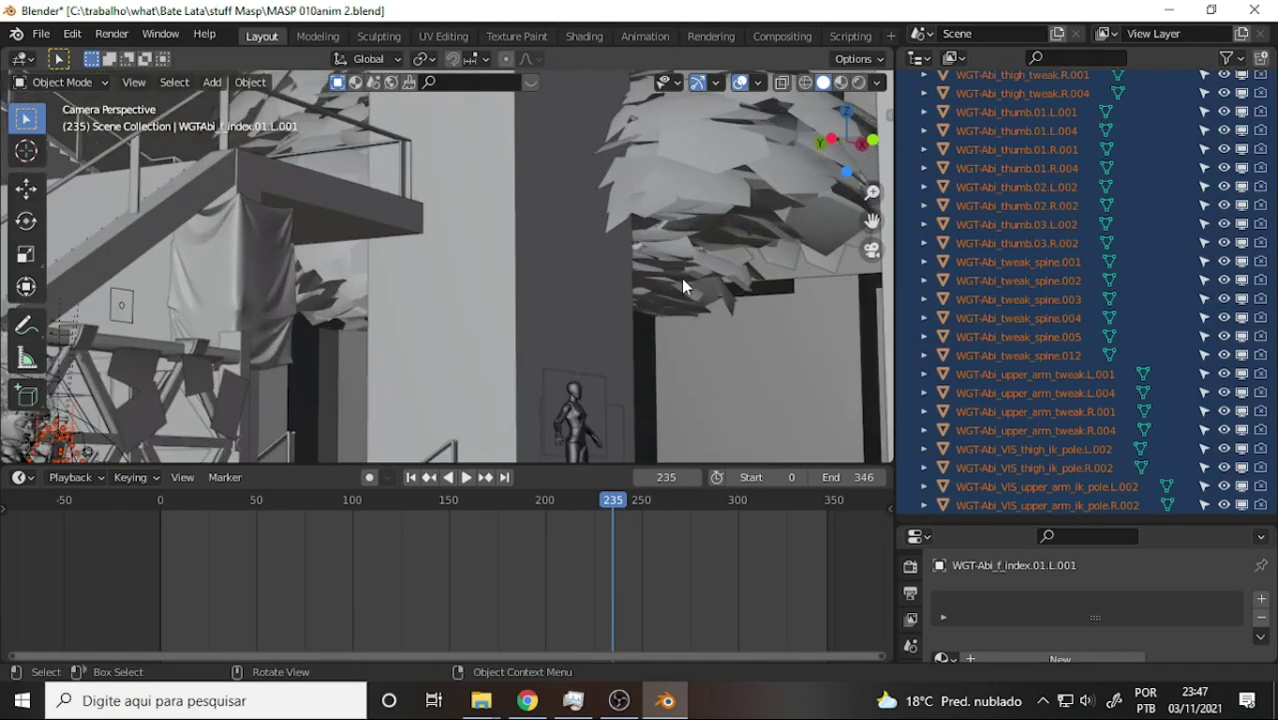
scroll(683, 287, "down", 1)
left_click_drag(597, 294, 443, 308)
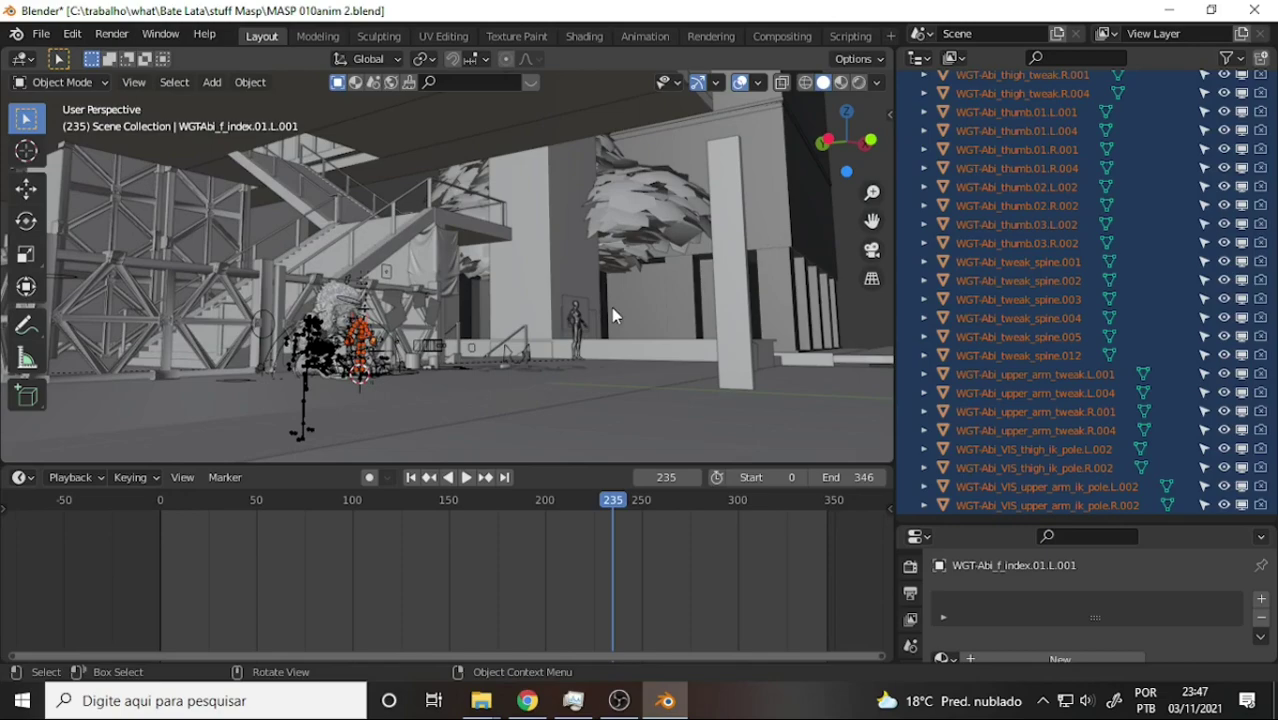
mouse_move(612, 309)
left_mouse_down()
mouse_move(406, 304)
mouse_move(587, 312)
left_mouse_up()
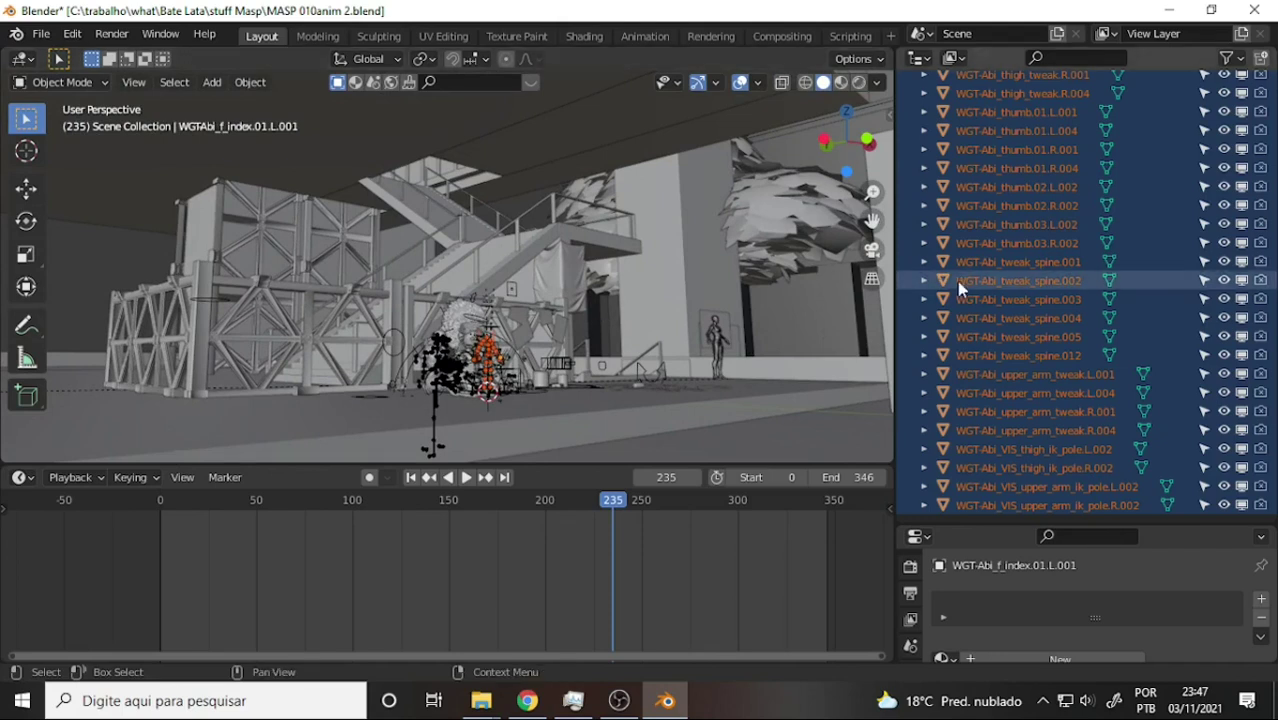
Move the WGT-Abi widgets into Coll Tricy CS and check its contents
key("m")
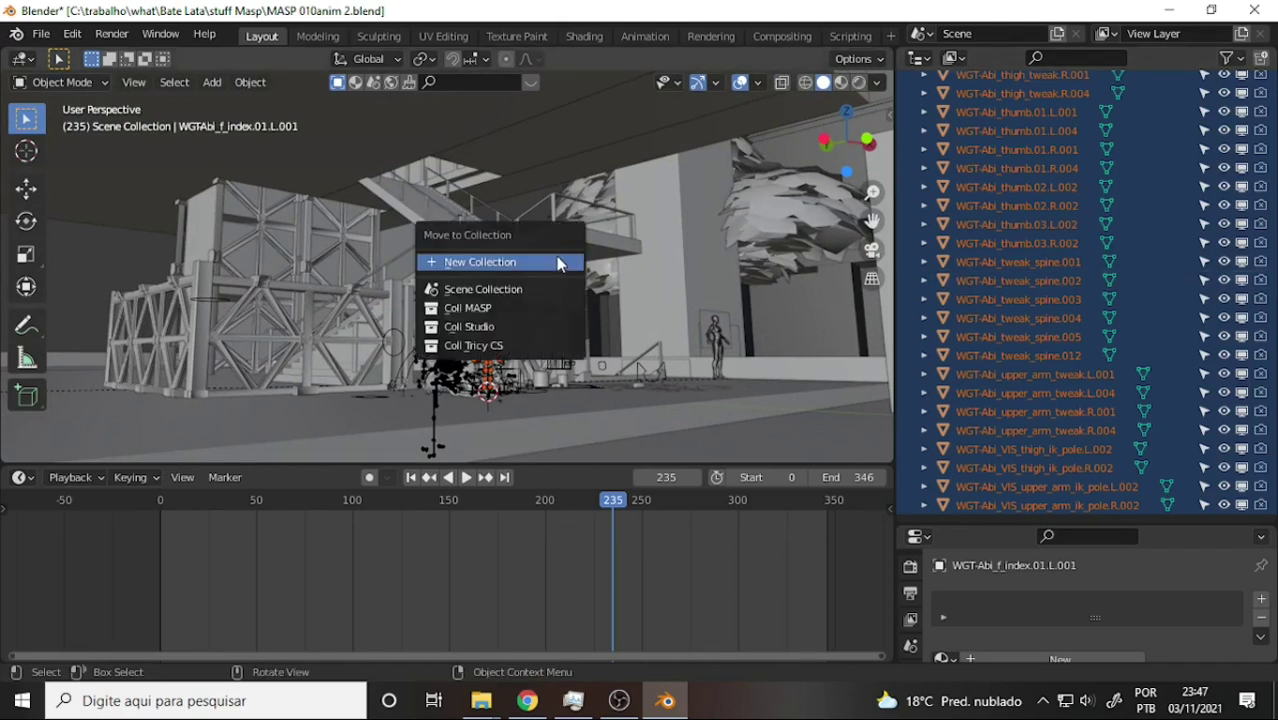
left_click(518, 345)
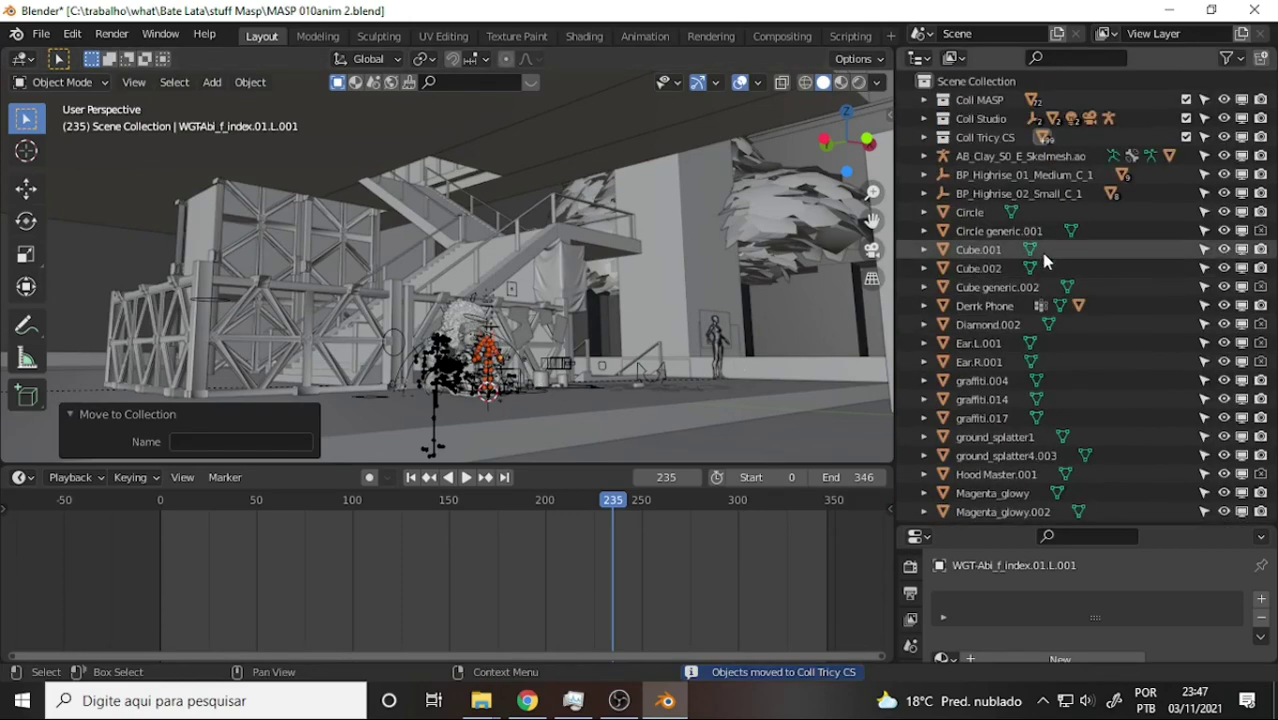
left_click(924, 137)
left_click(924, 137)
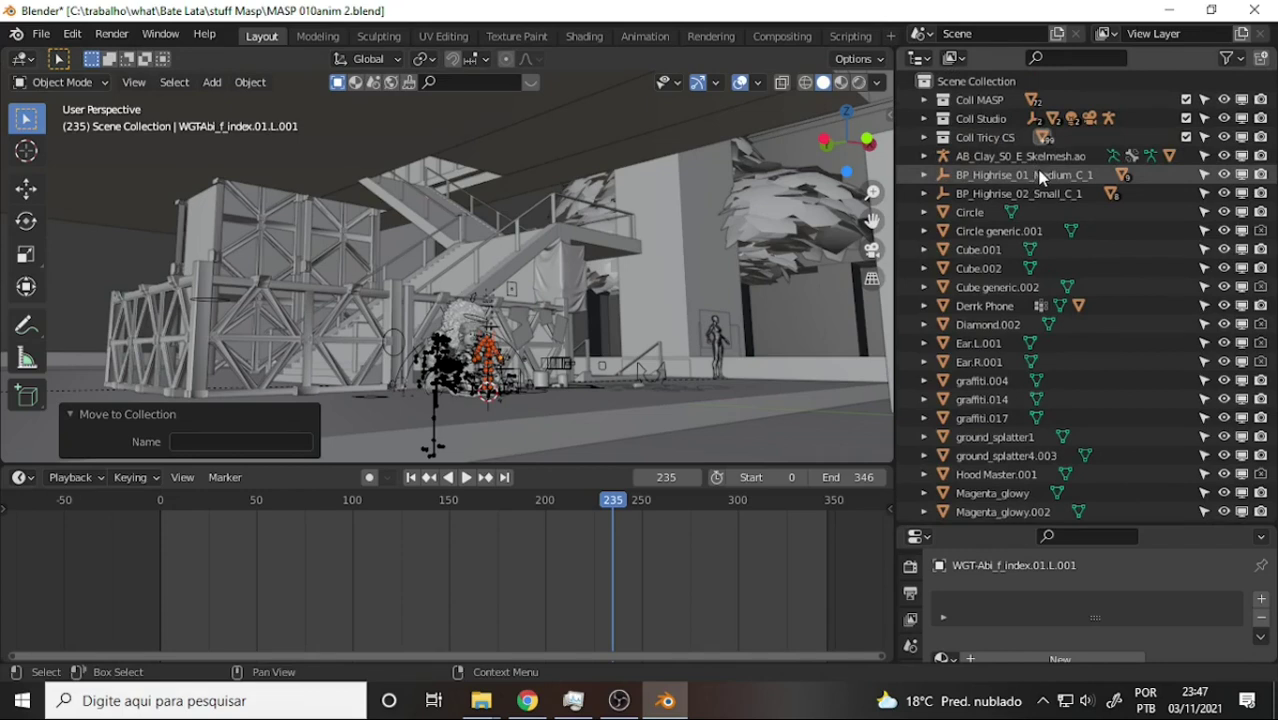
scroll(1043, 178, "down", 3)
scroll(1047, 175, "down", 2)
scroll(1047, 175, "down", 1)
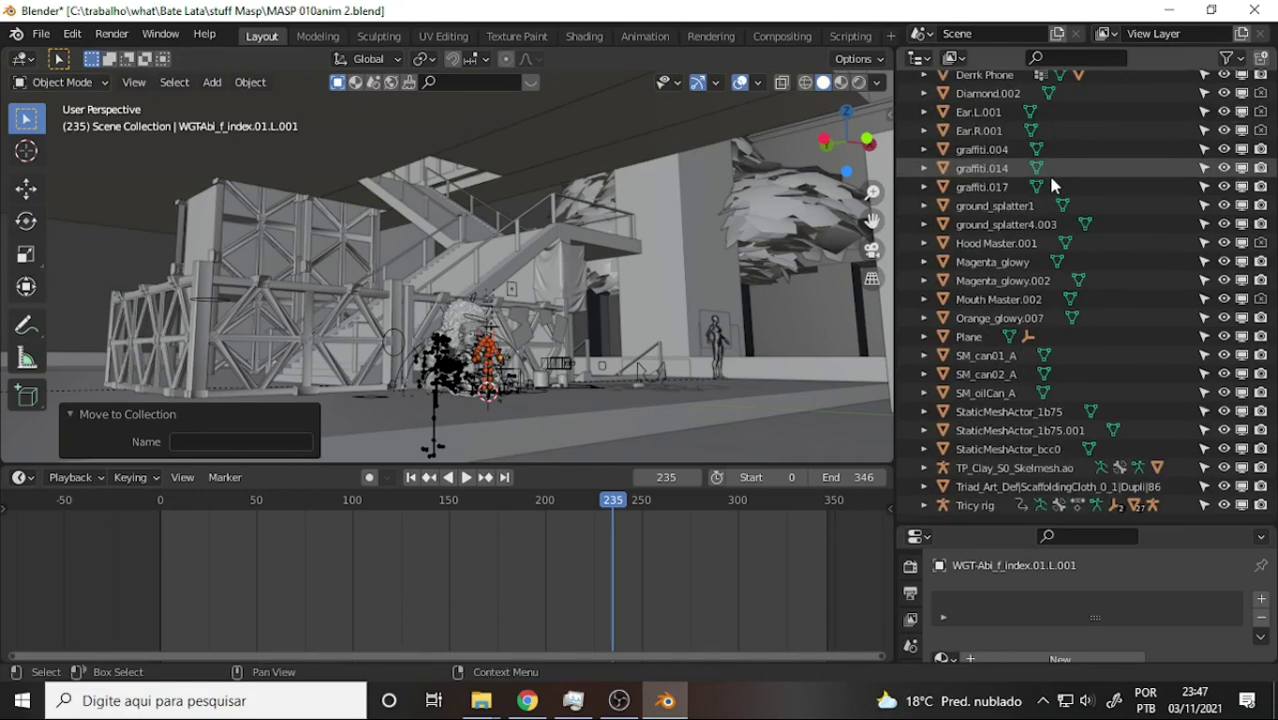
left_click(985, 357)
left_click(985, 374)
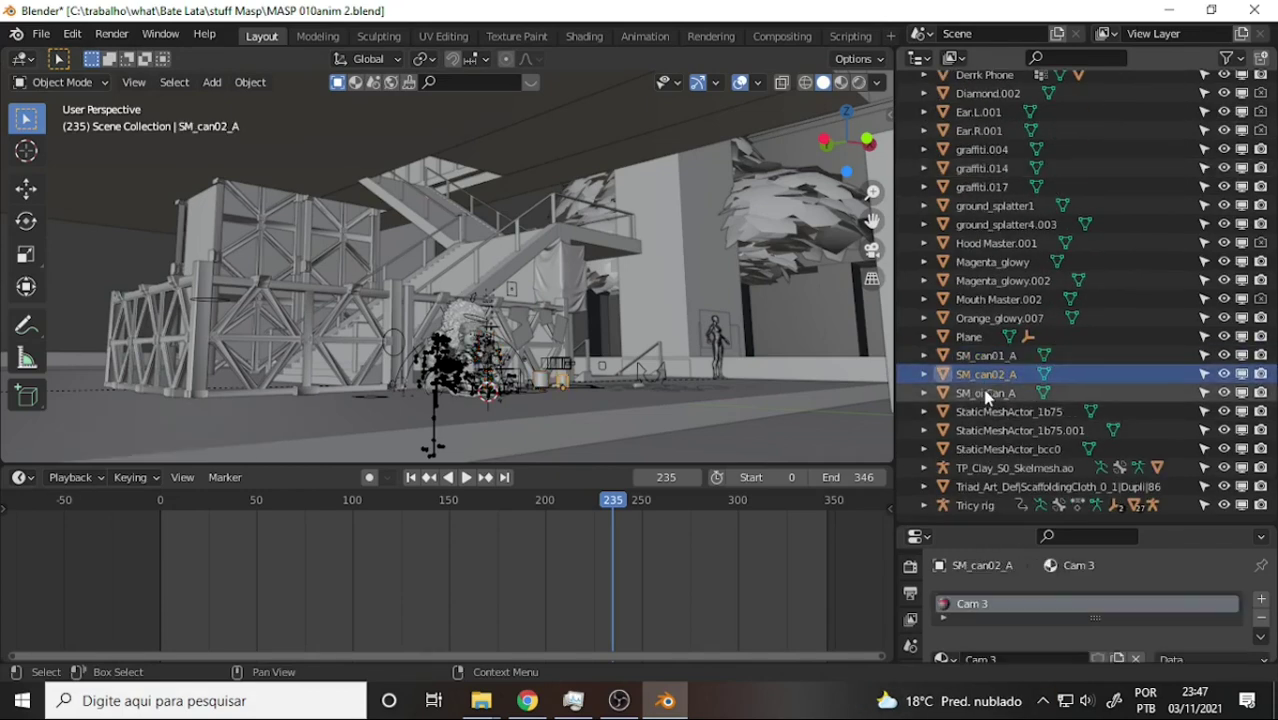
left_click(986, 393)
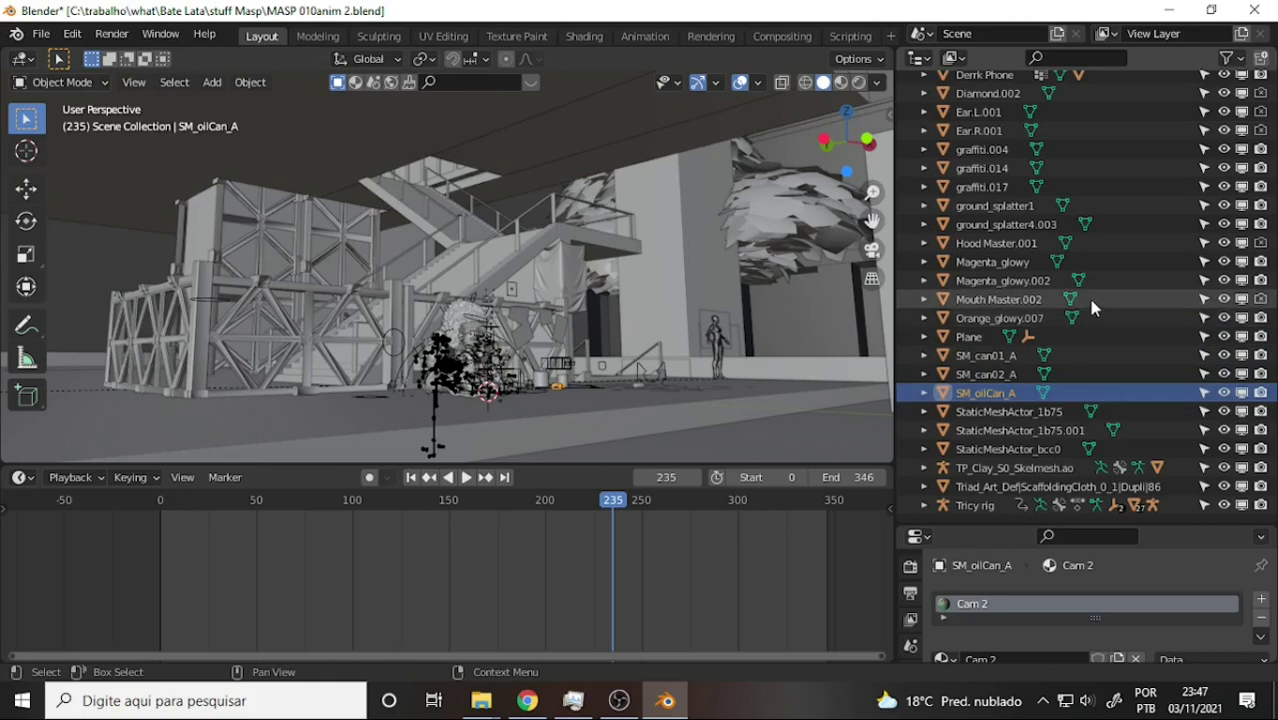
scroll(1092, 307, "up", 5)
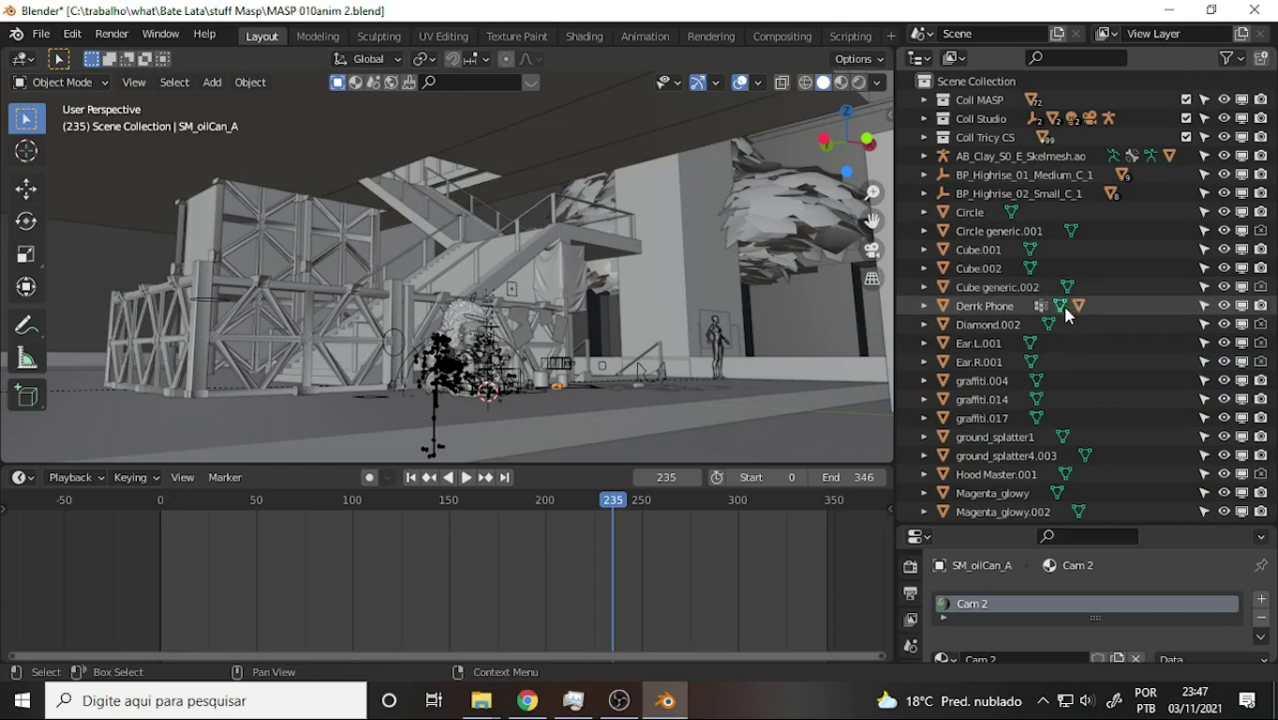
scroll(1068, 314, "down", 5)
scroll(1071, 314, "down", 1)
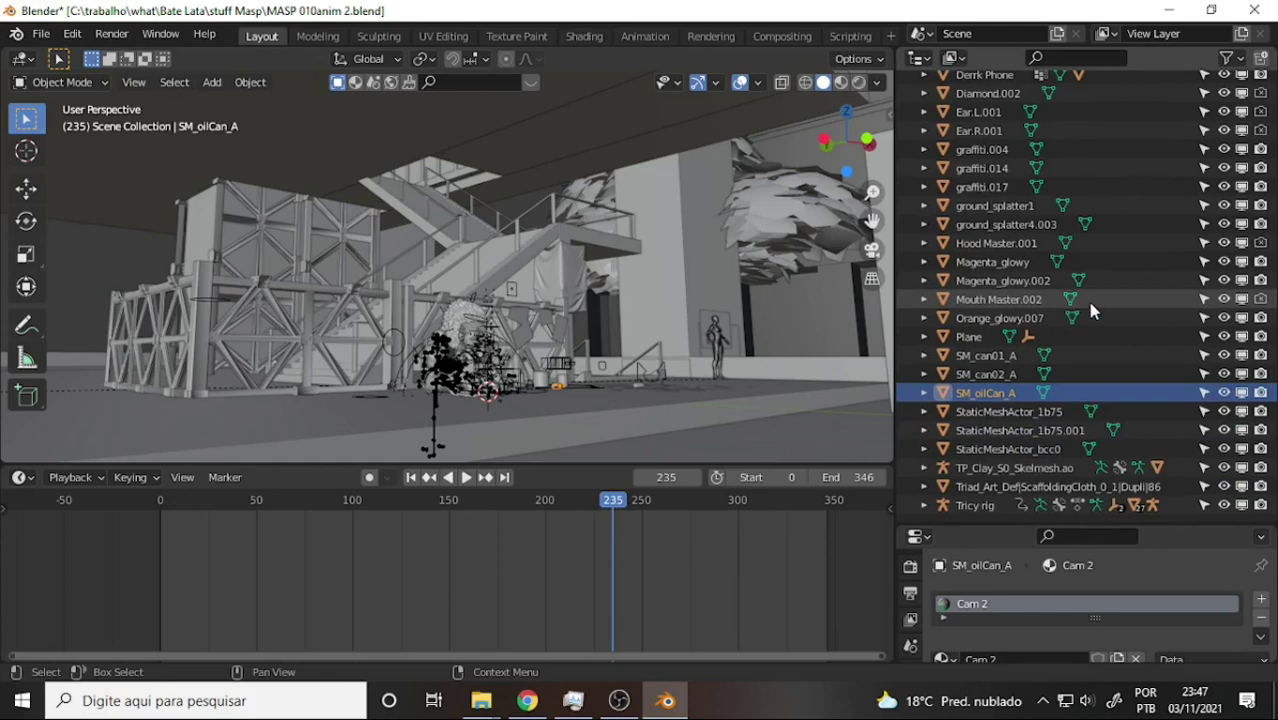
left_click(976, 506)
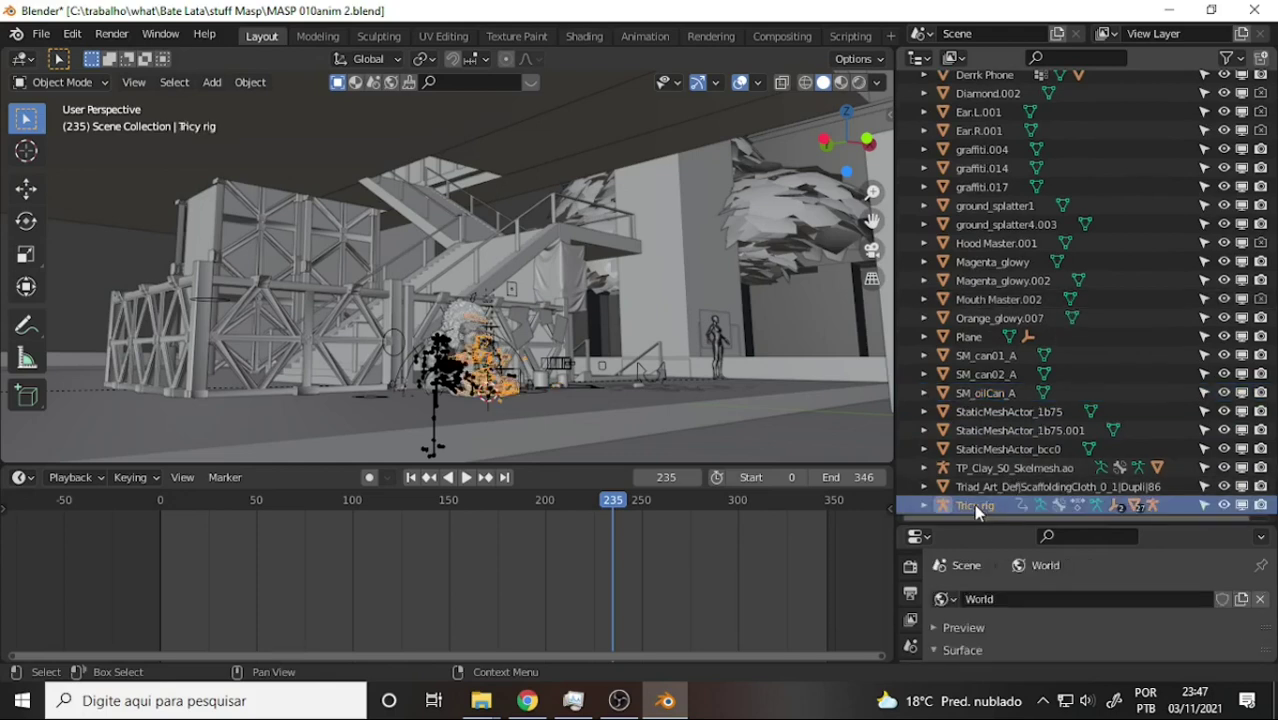
left_click(452, 368)
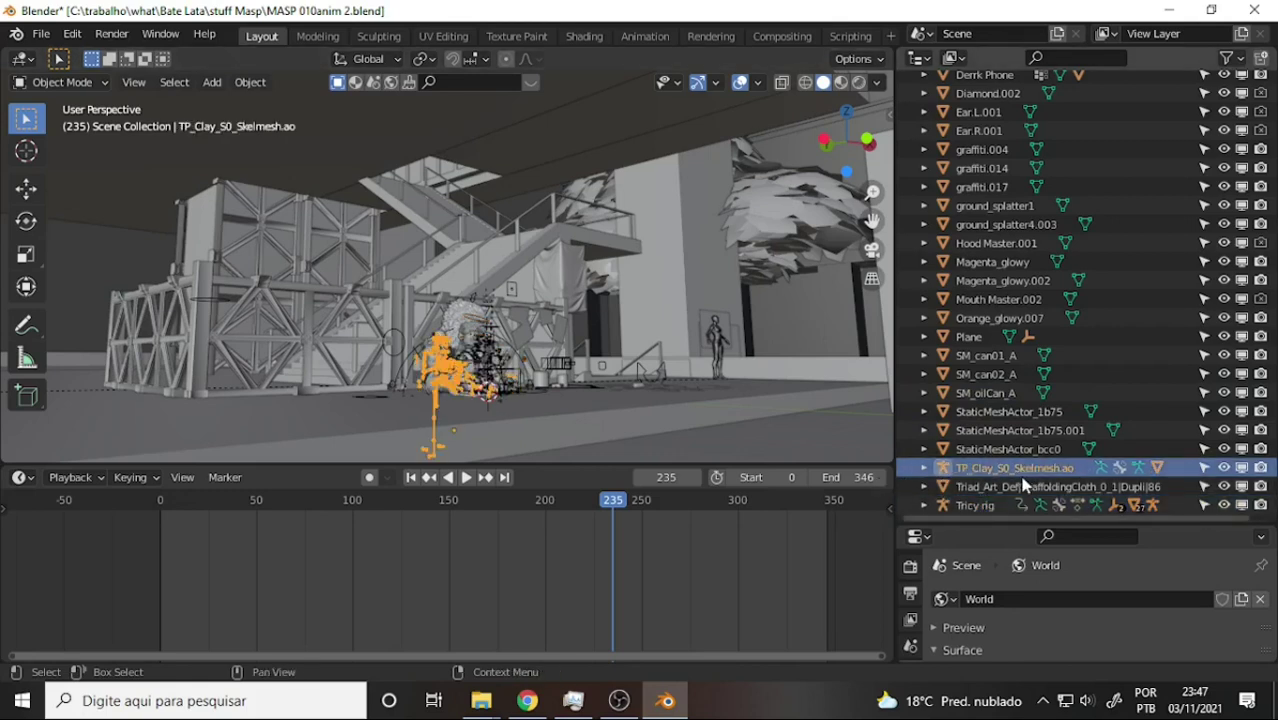
left_click(983, 490)
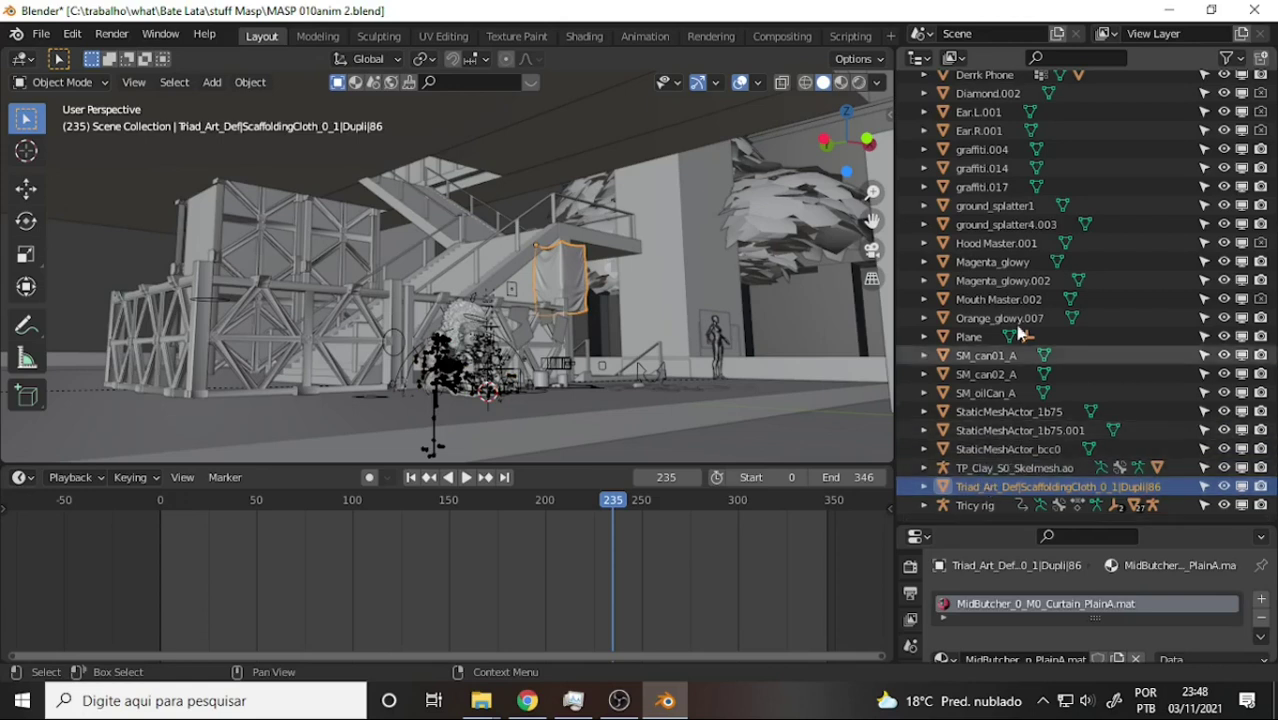
scroll(1017, 235, "up", 5)
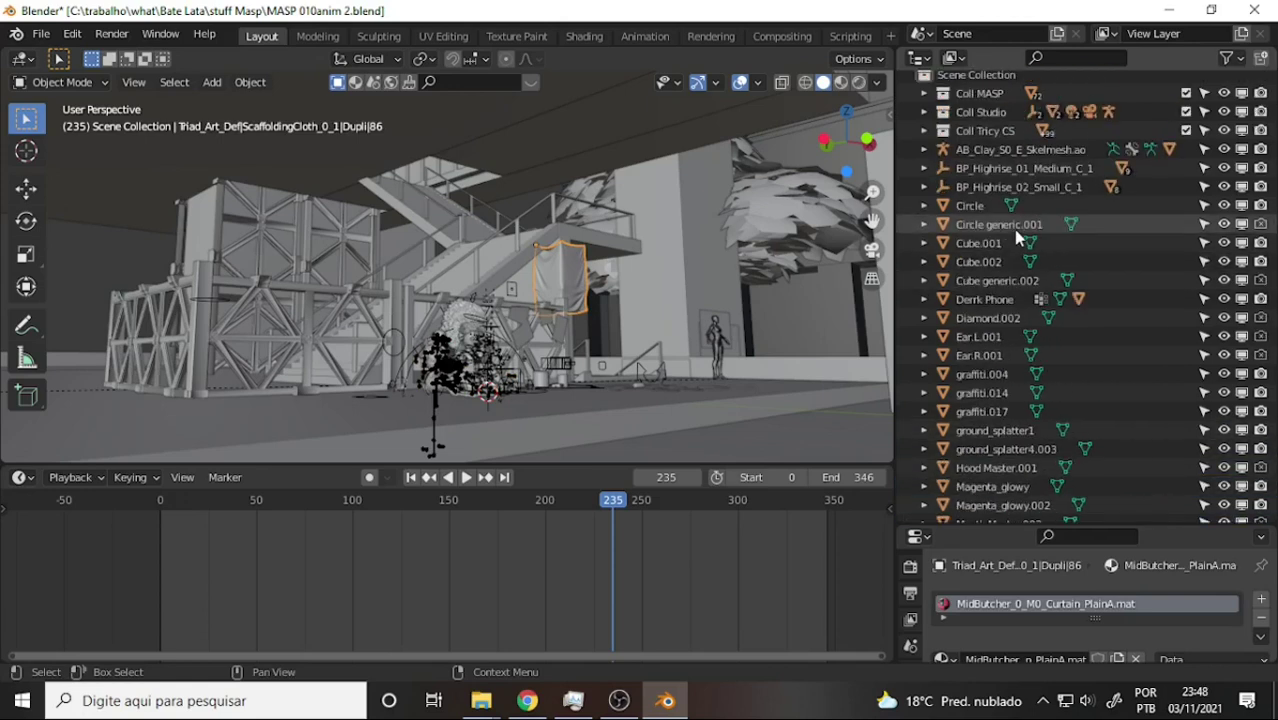
left_click(971, 156)
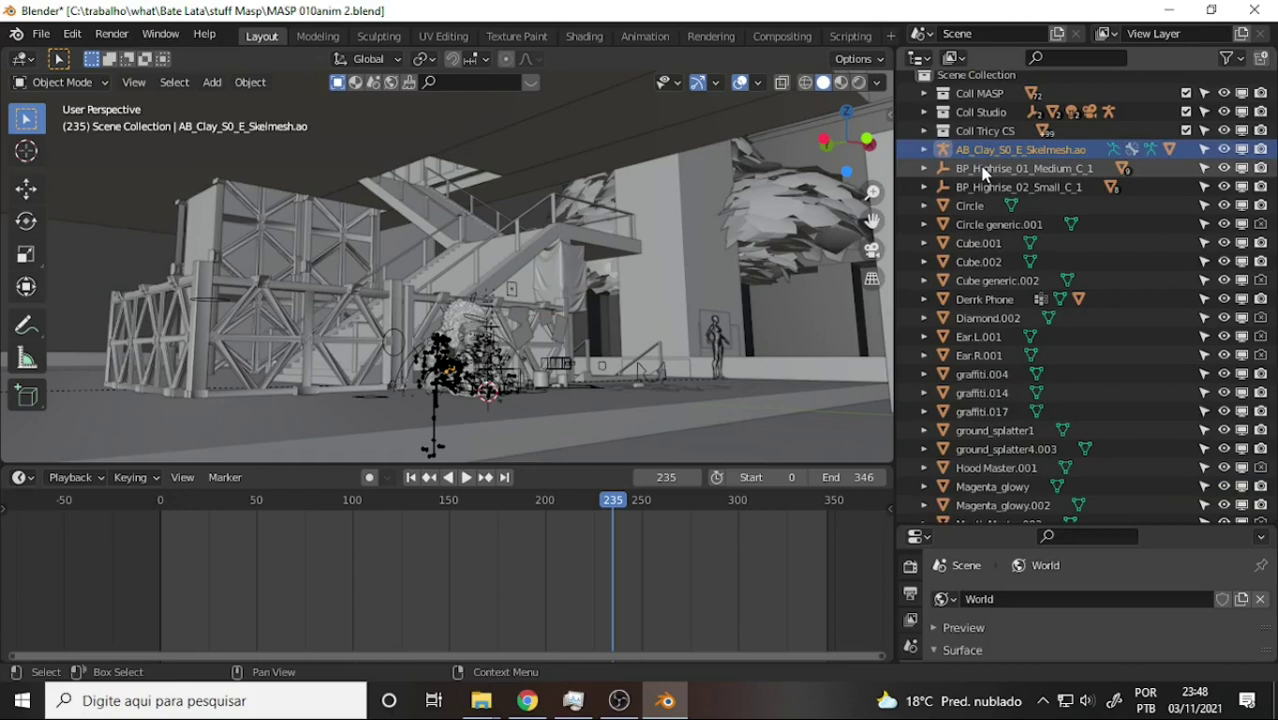
left_click(984, 171)
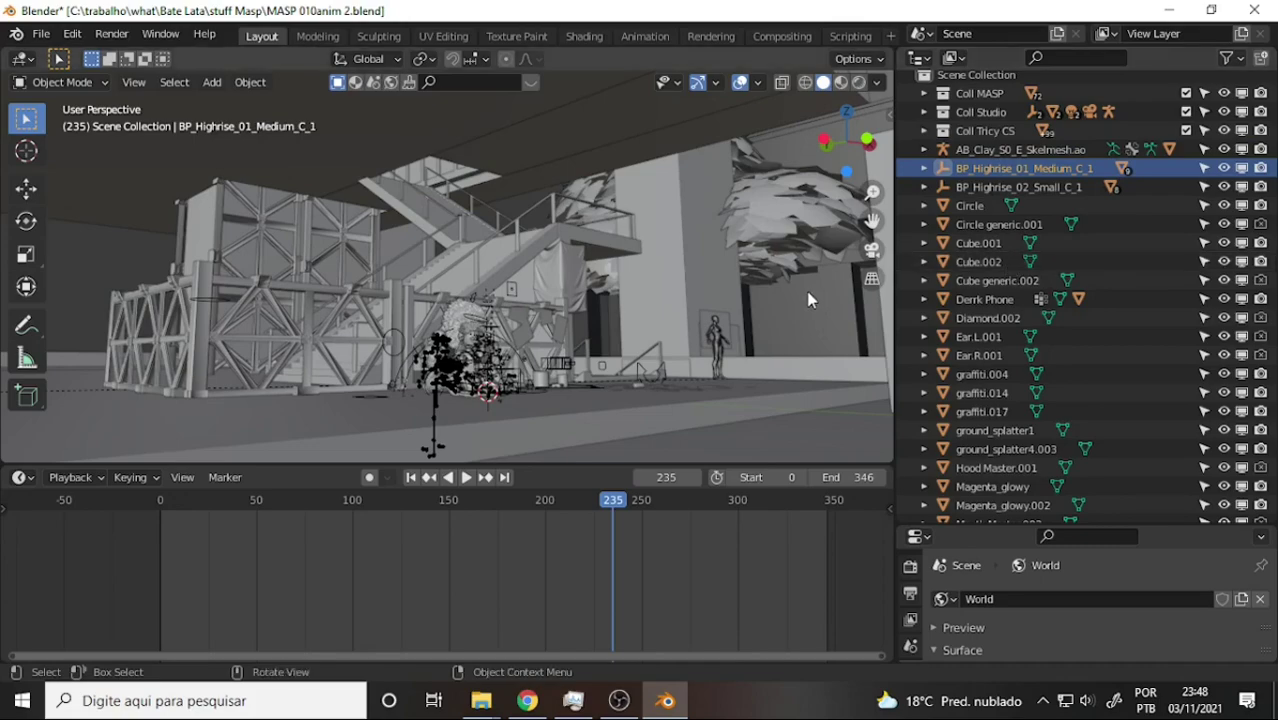
mouse_move(810, 300)
left_mouse_down()
mouse_move(568, 308)
mouse_move(796, 312)
left_mouse_up()
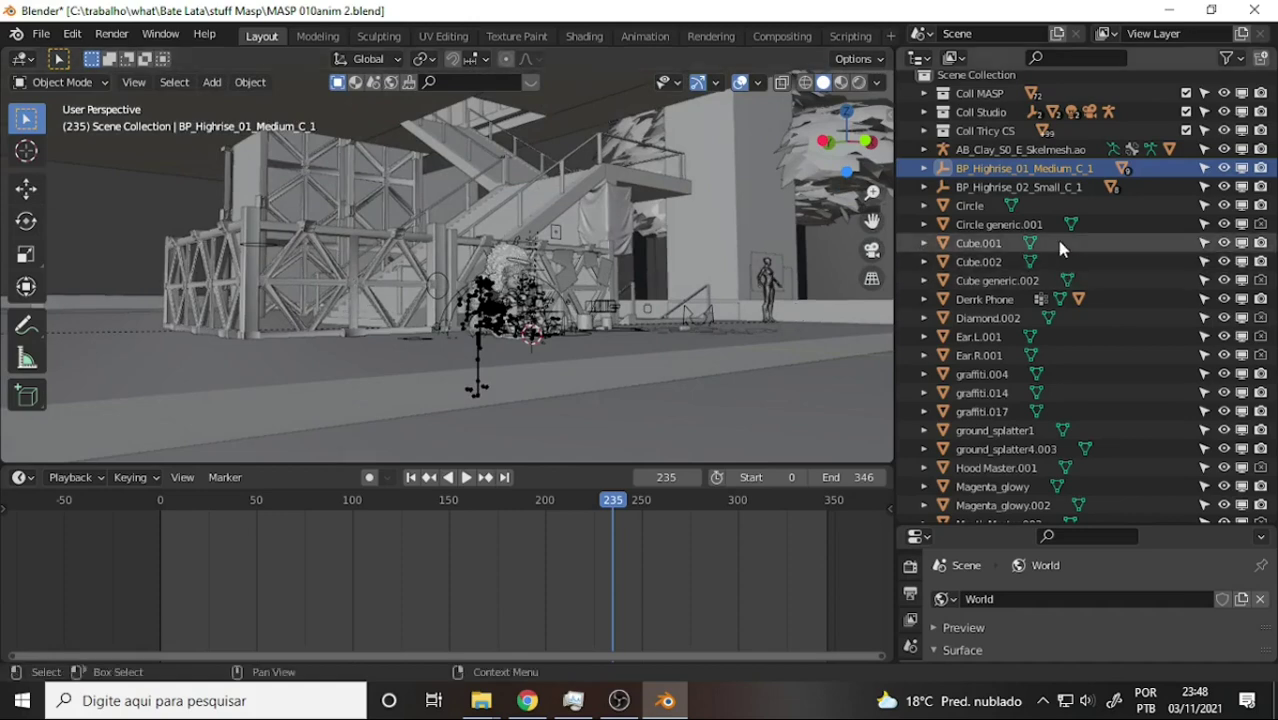
scroll(1062, 248, "down", 4)
scroll(1035, 250, "up", 4)
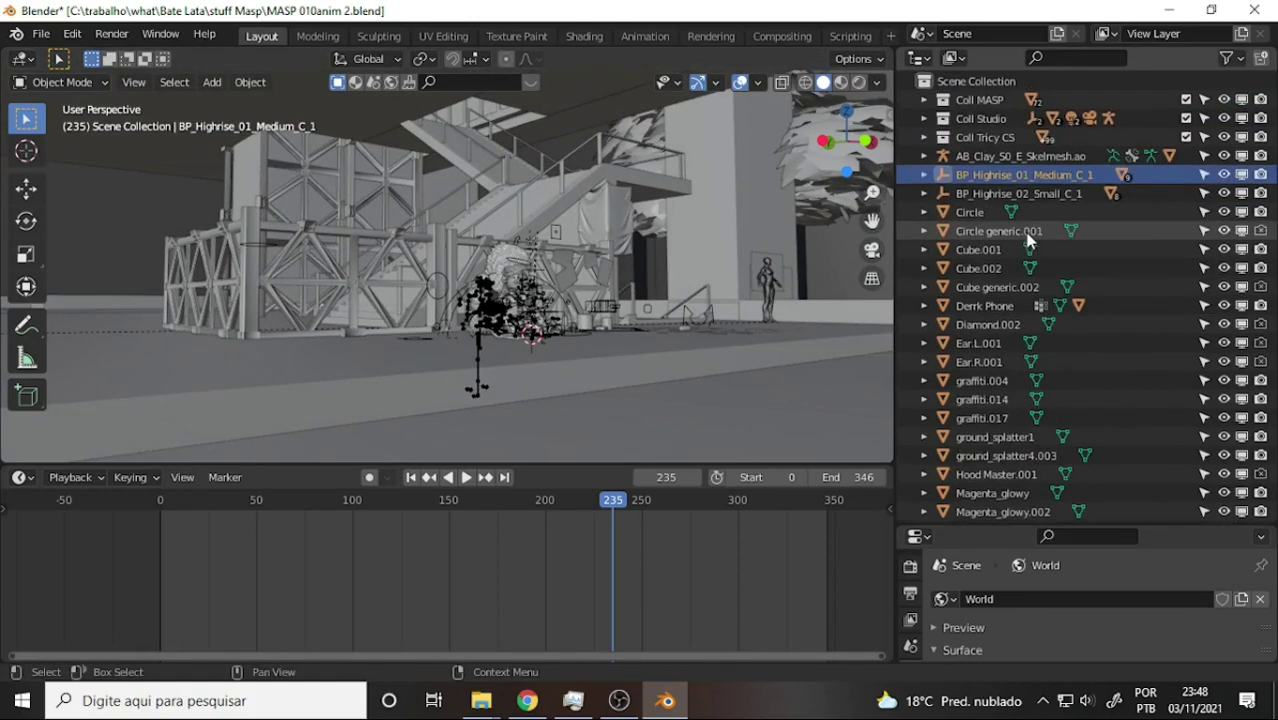
mouse_move(756, 292)
left_mouse_down()
mouse_move(495, 318)
mouse_move(525, 276)
left_mouse_up()
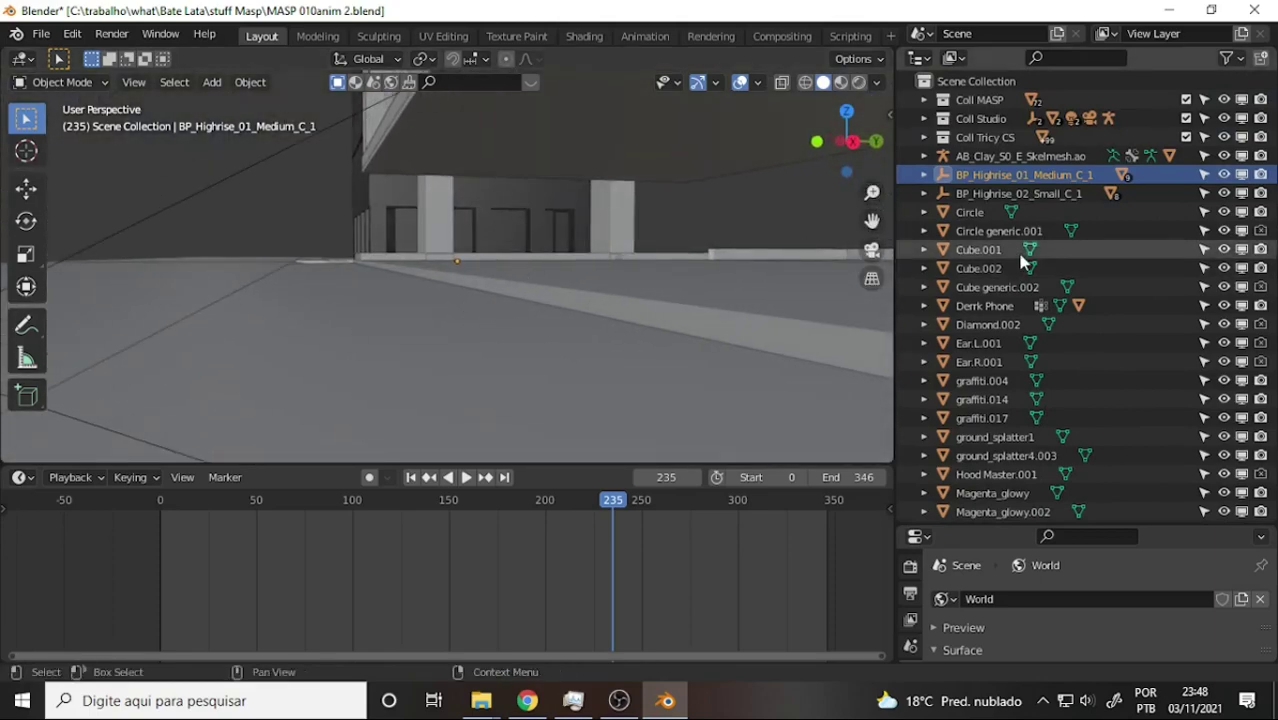
Unhide BP_Highrise_01_Medium_C_1 and select it along with its parts Floor through StaticMesh5
left_click(925, 175)
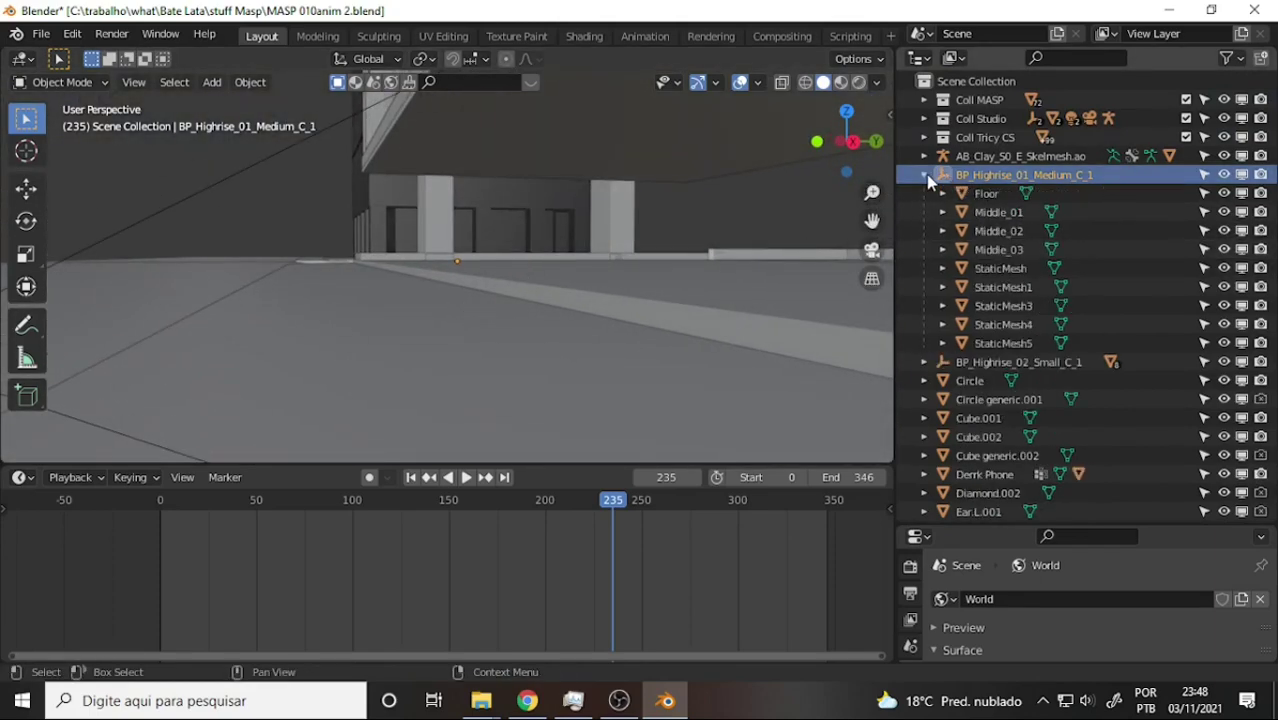
left_click(926, 174)
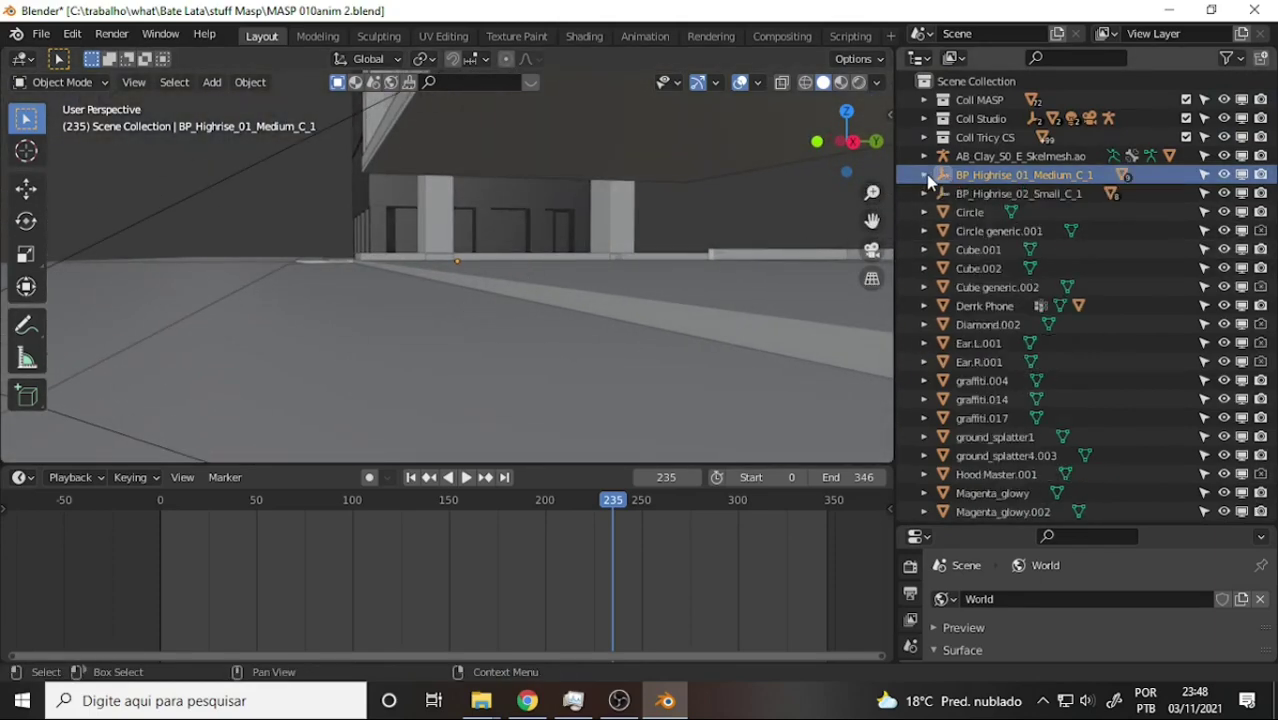
left_click(1226, 175)
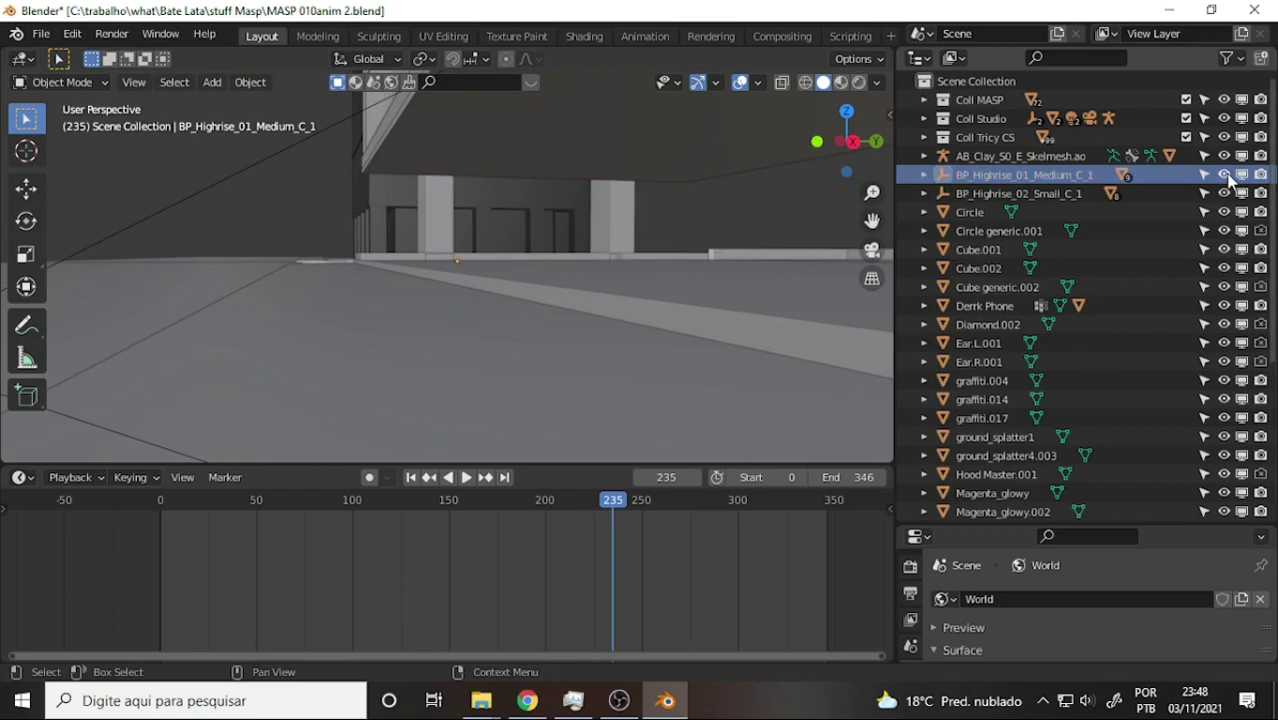
left_click(924, 176)
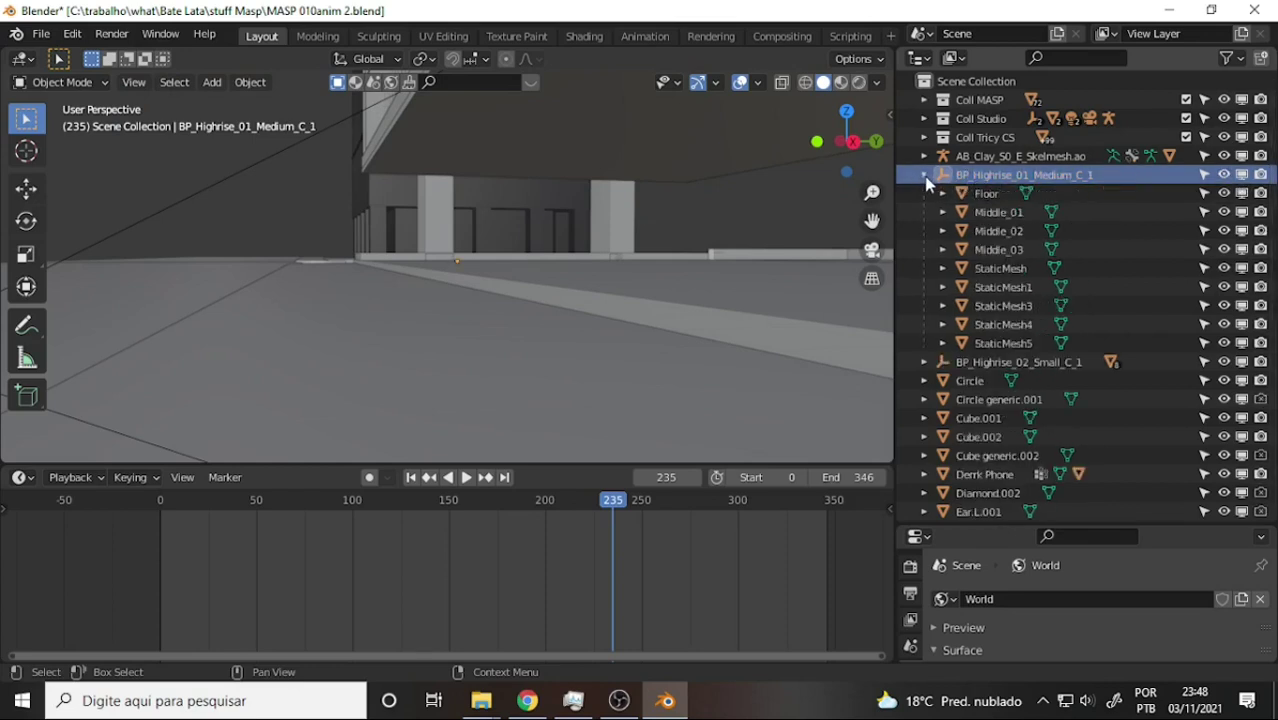
right_click(997, 184)
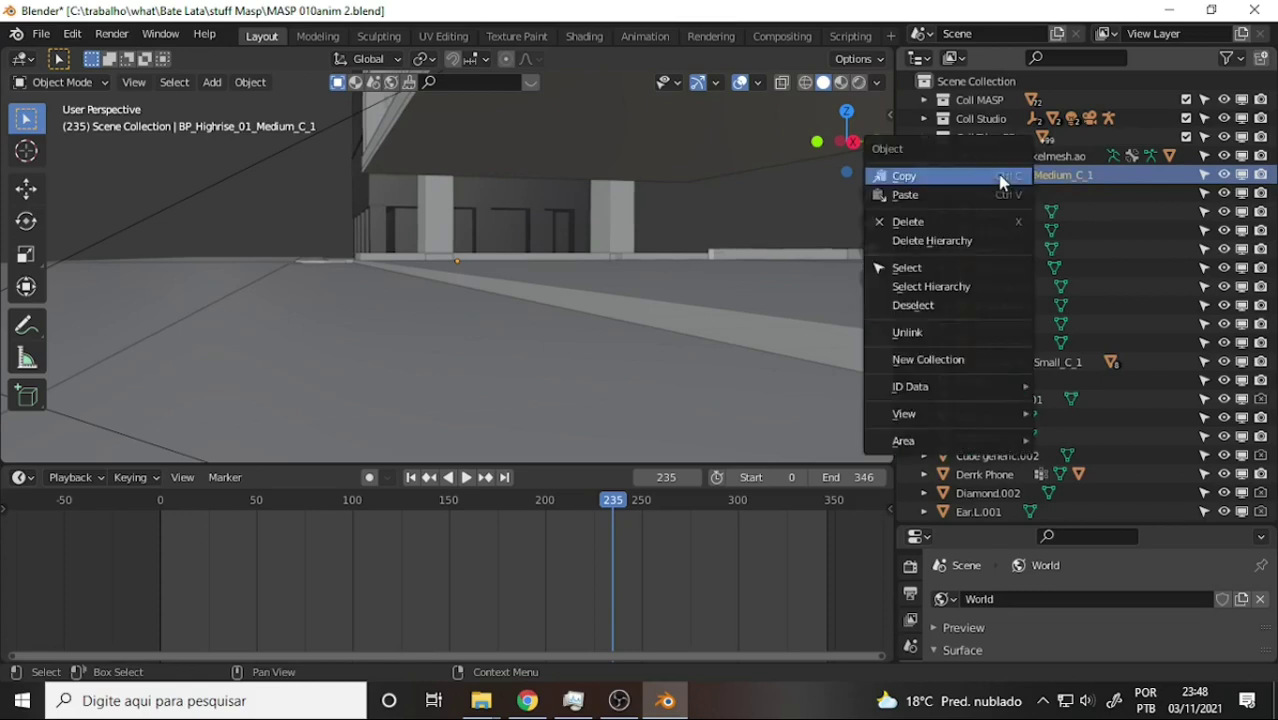
left_click(957, 270)
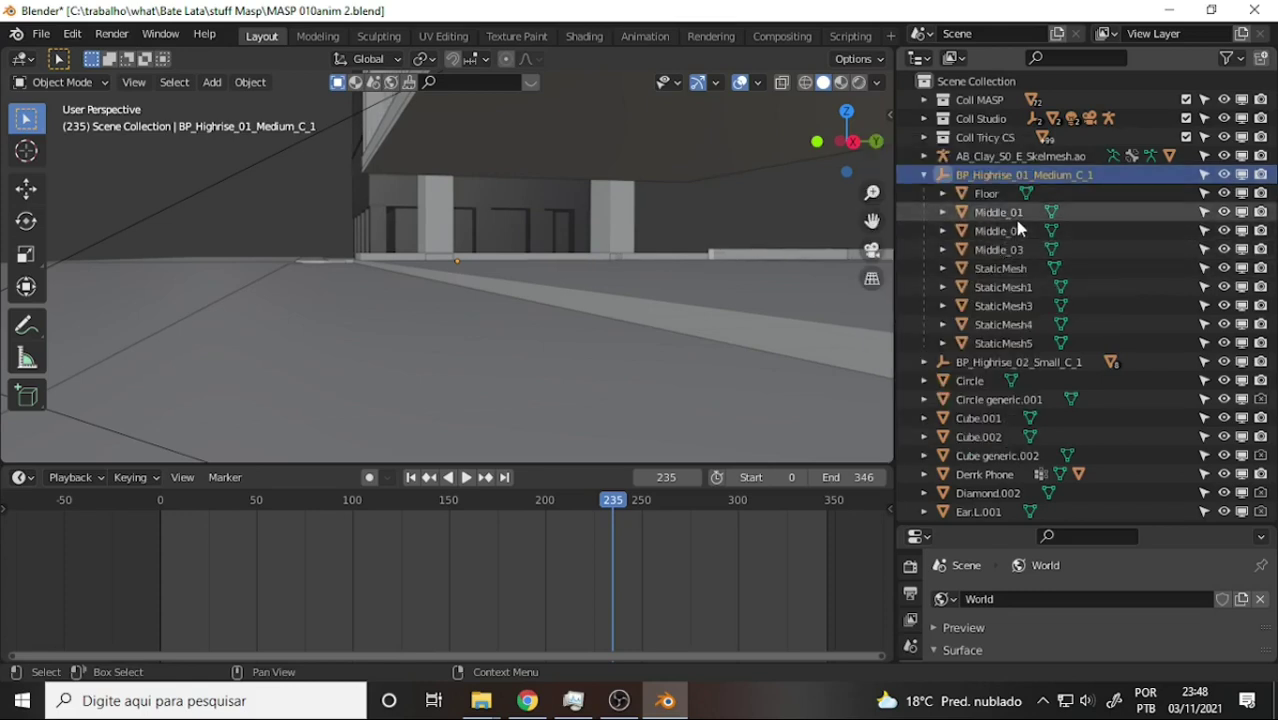
left_click(986, 194)
left_click(1000, 342, "shift")
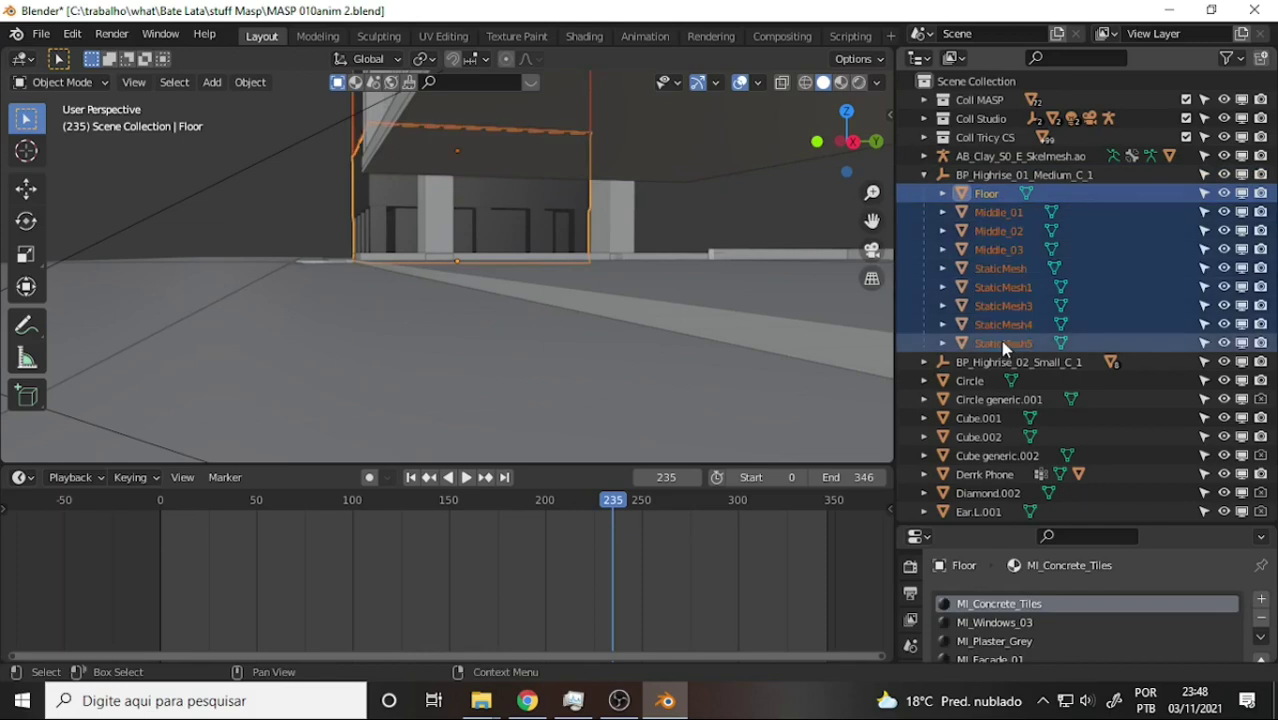
Collapse the highrise and select the AB_Clay_S0_E_Skelmesh.ao skeleton, orbiting toward the scaffolding
left_click(924, 174)
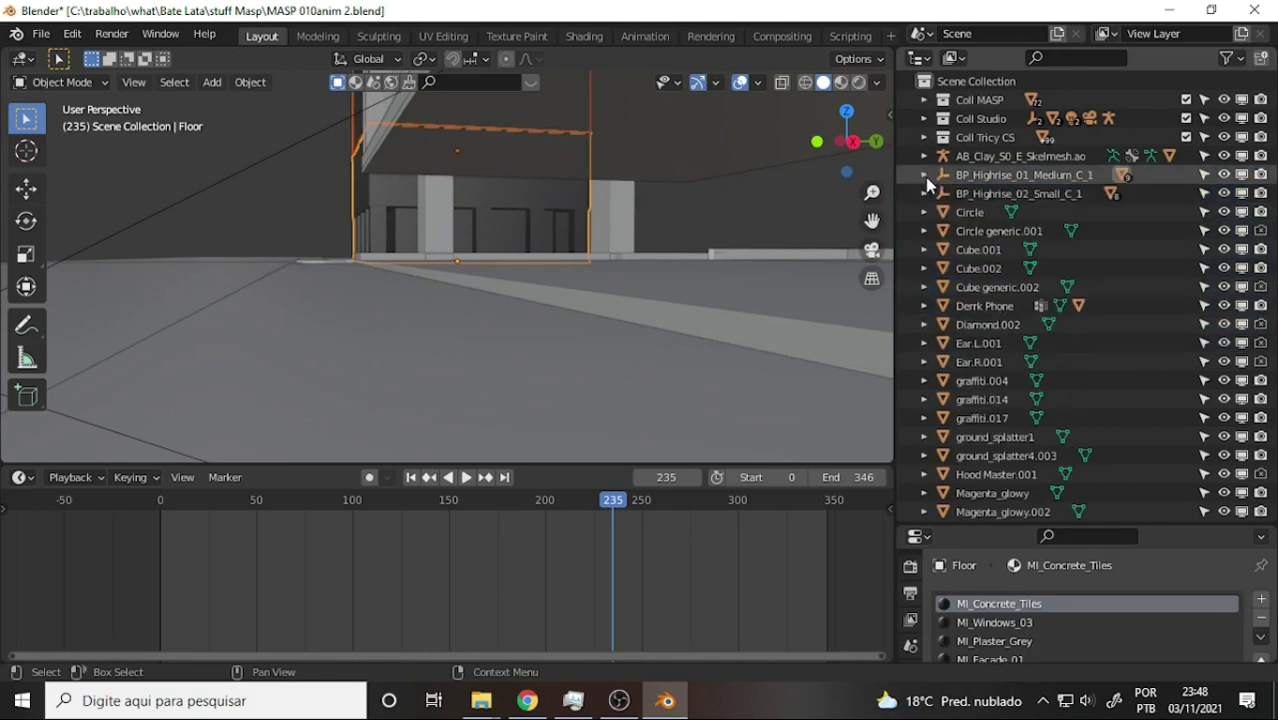
left_click(986, 158)
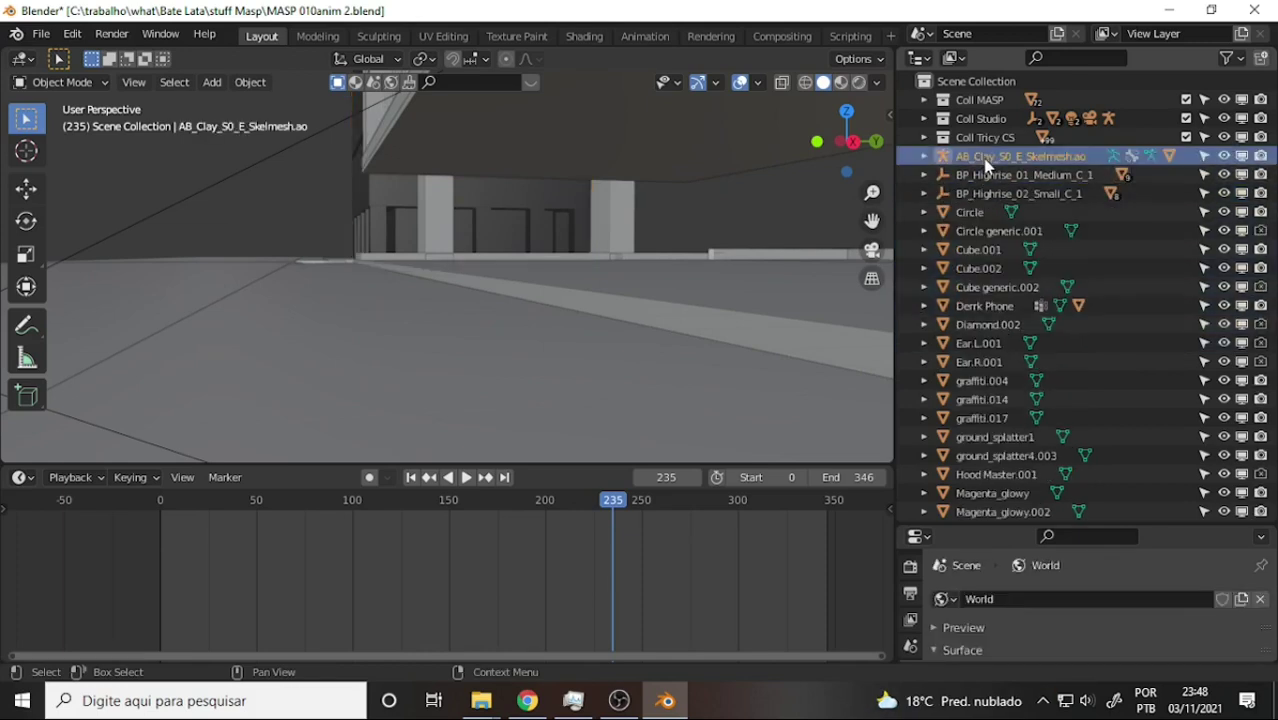
left_click_drag(580, 260, 755, 246)
Frame the skeleton, then range-select the loose objects from Circle down to SM_oilCan_A
key("KP_Decimal")
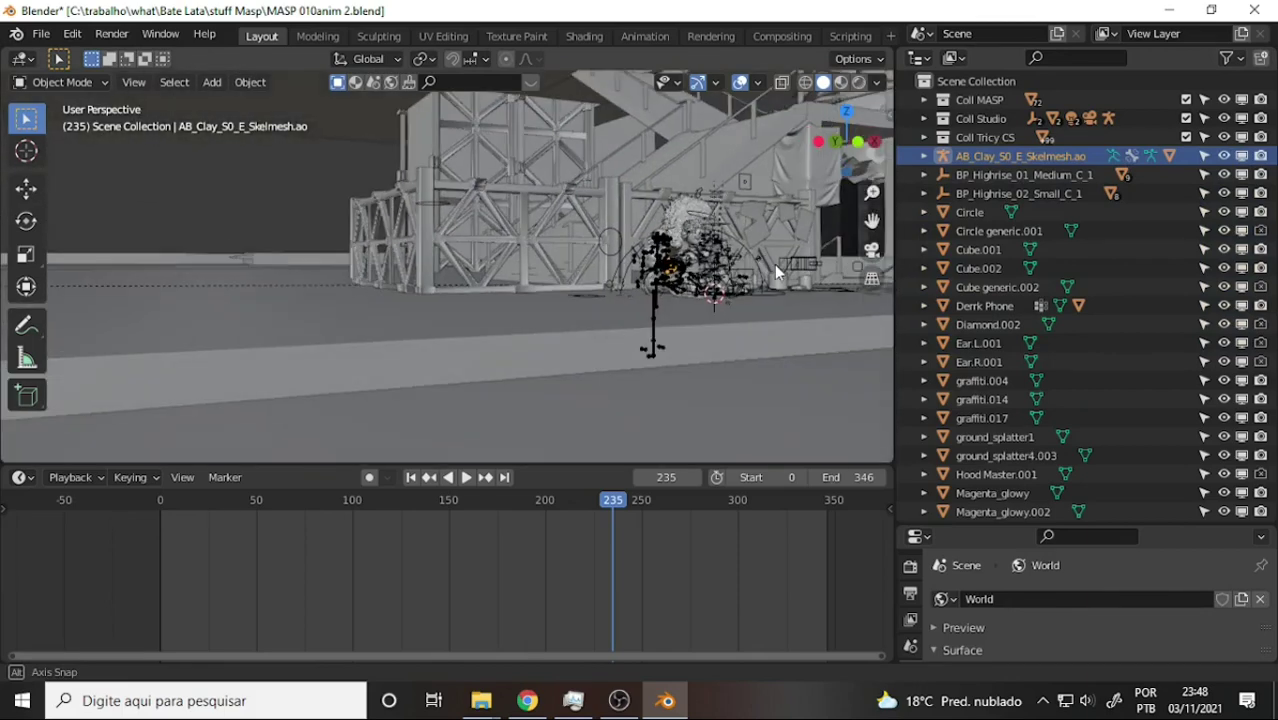
left_click(974, 214)
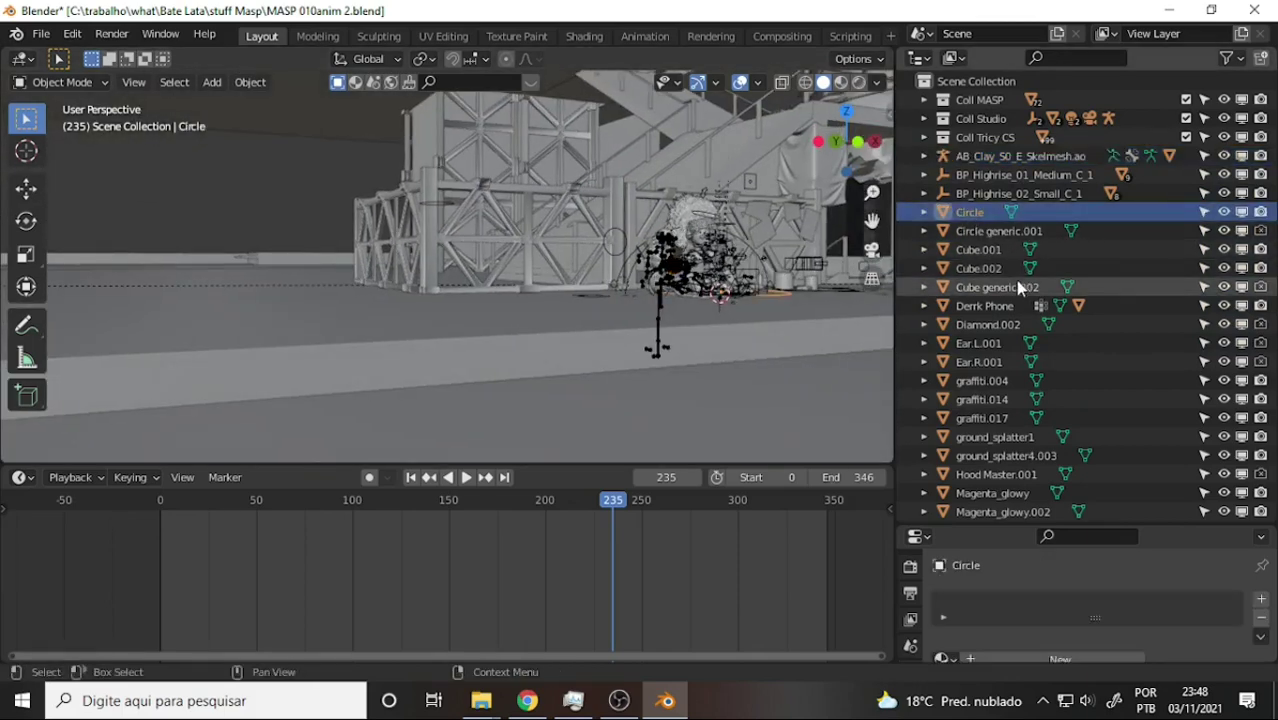
scroll(1003, 240, "down", 3)
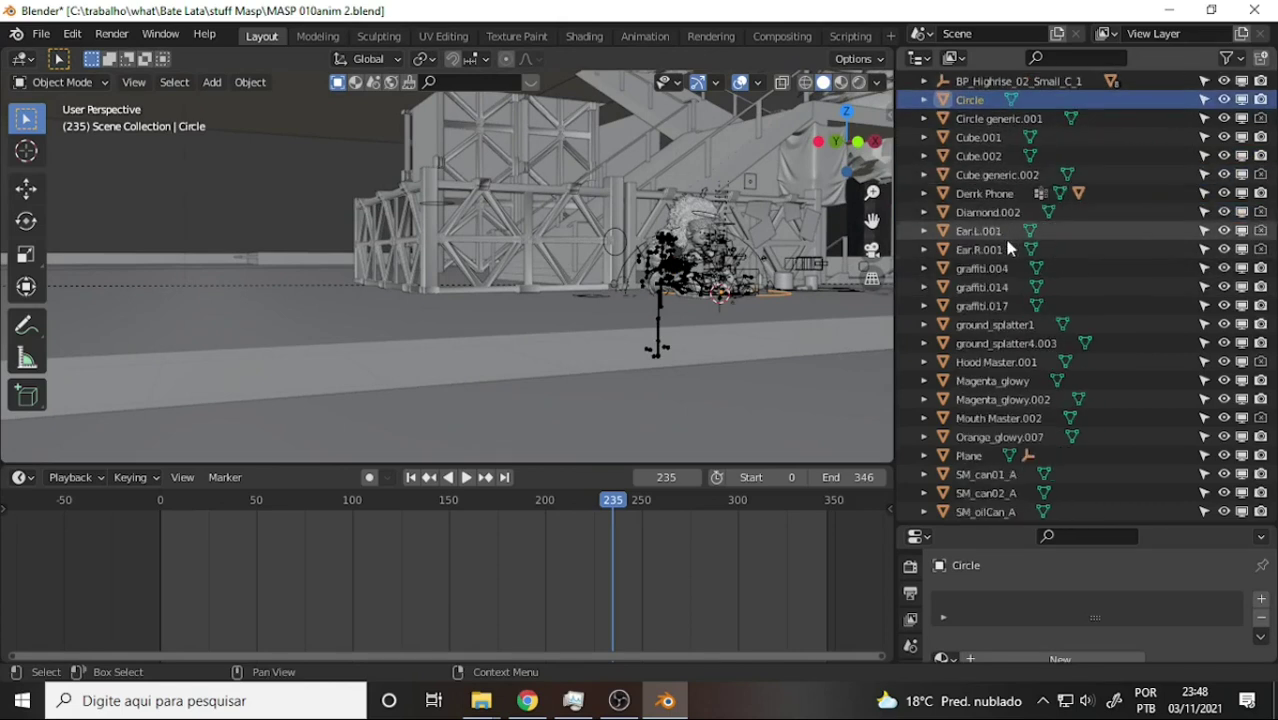
scroll(1008, 248, "down", 3)
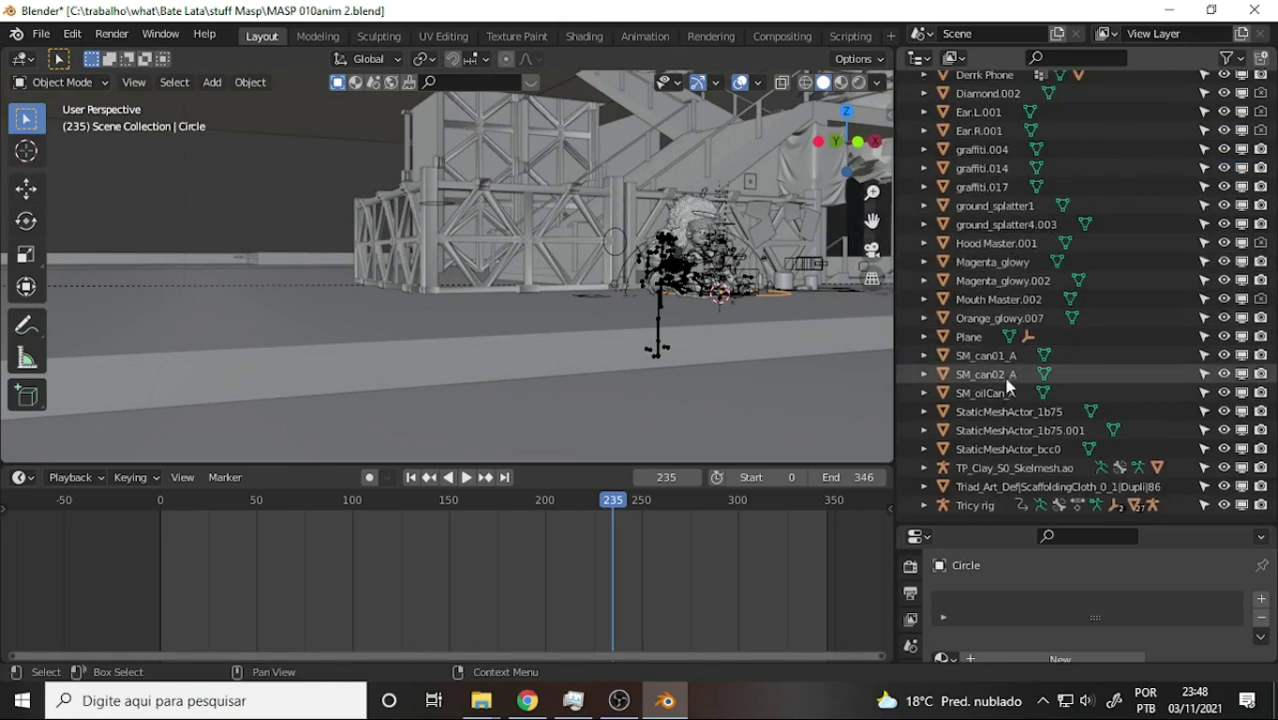
left_click(1035, 391, "shift")
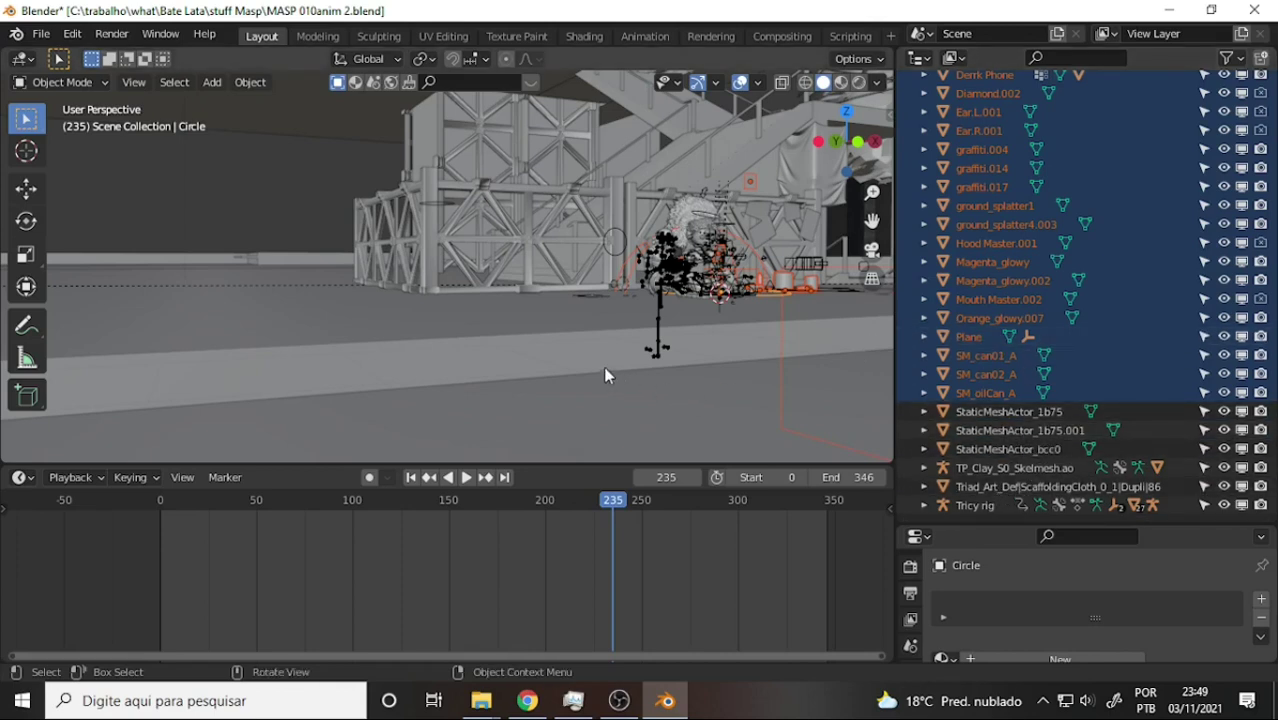
Move the selected objects into a new collection named Colle Stuffs
key("m")
left_click(545, 283)
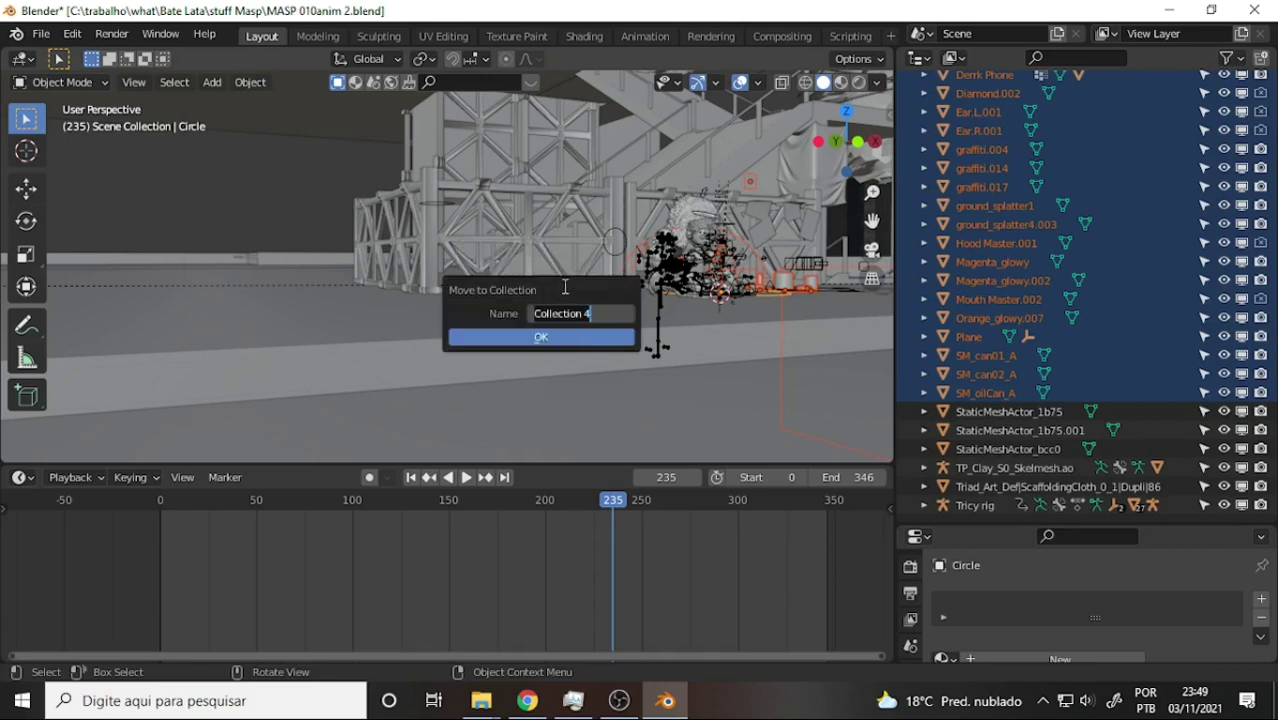
left_click(560, 316)
key("Delete")
key("Delete")
key("Delete")
type("Stuffs")
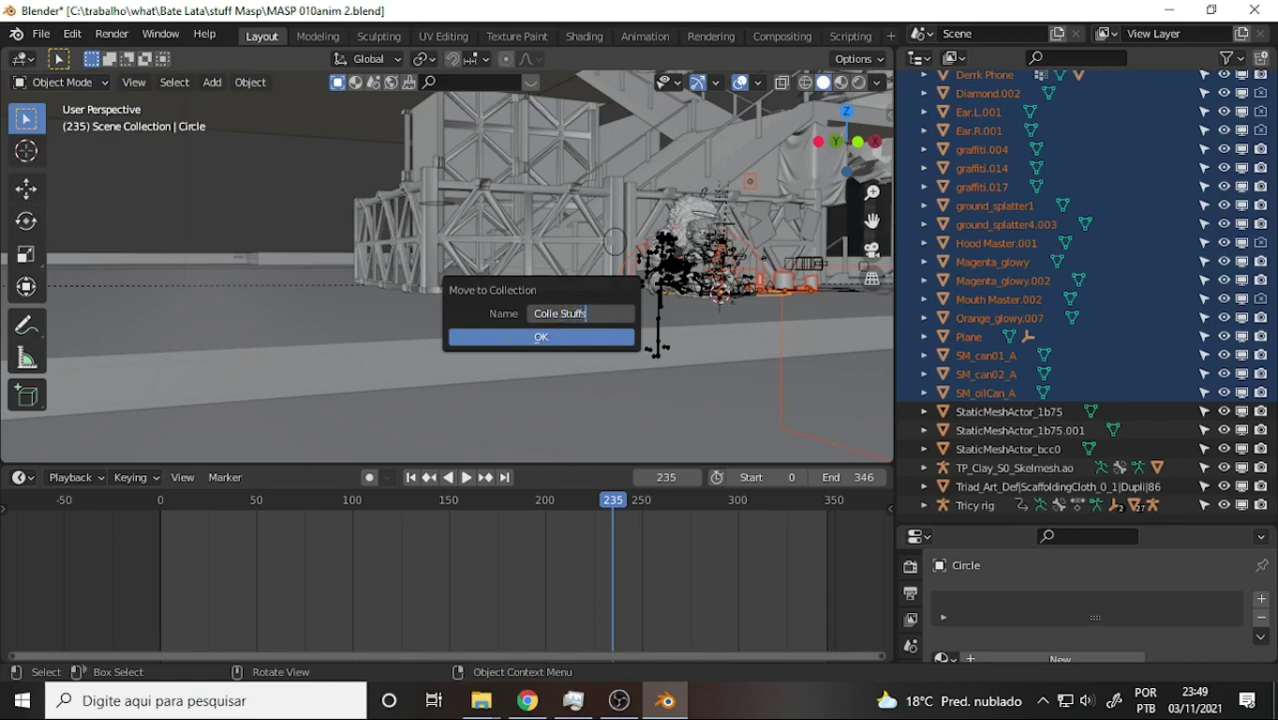
left_click(508, 334)
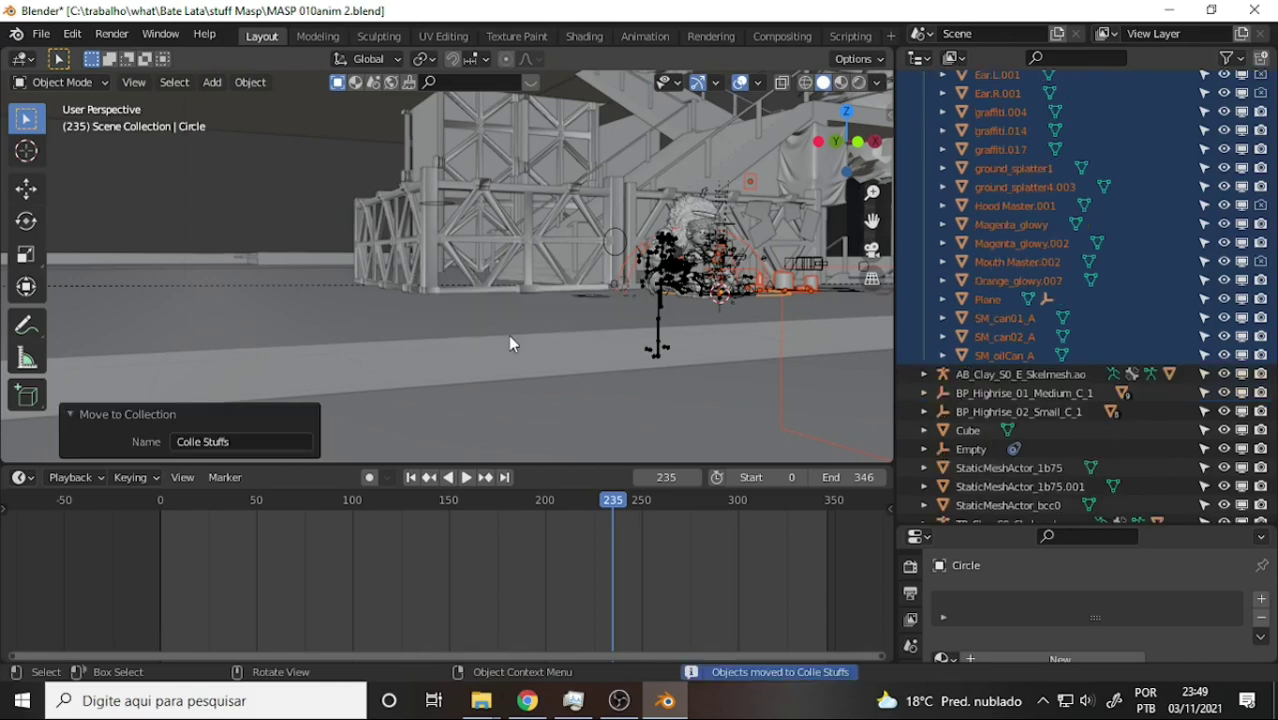
Collapse Colle Stuffs and drag the Triad ScaffoldingCloth object into a collection
scroll(1092, 236, "up", 5)
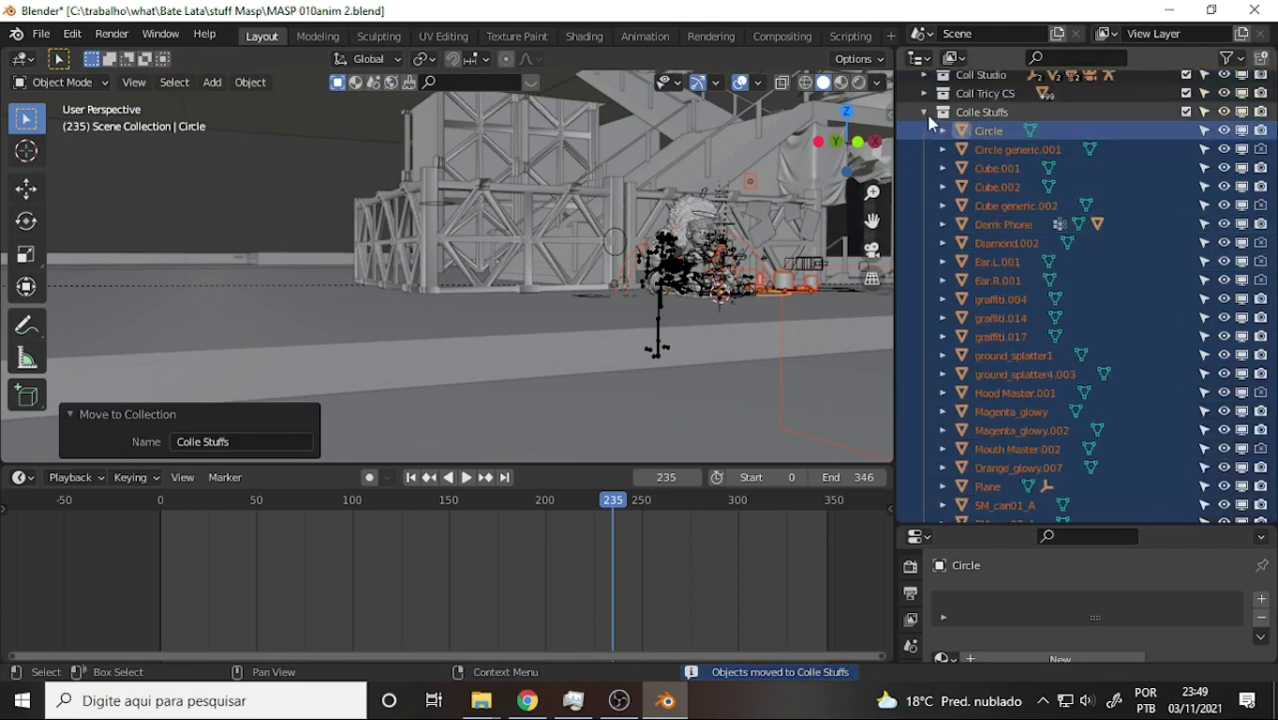
left_click(924, 114)
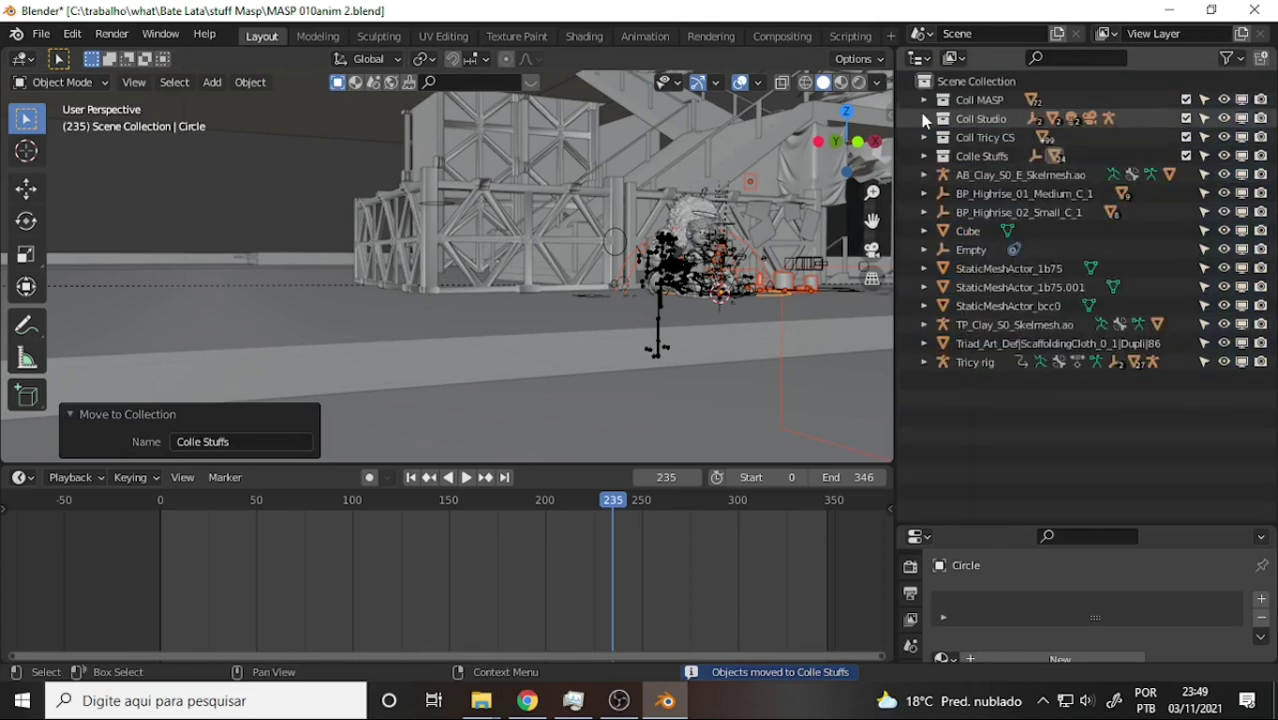
left_click(987, 345)
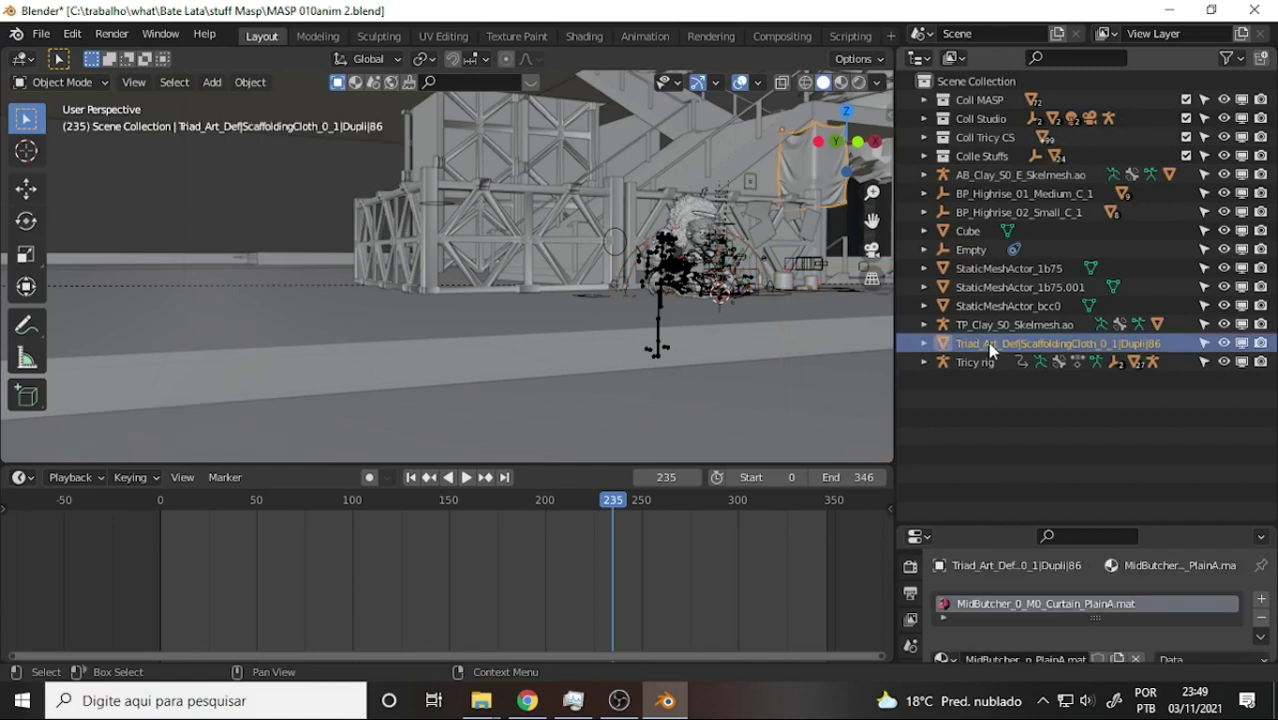
left_click_drag(987, 342, 990, 156)
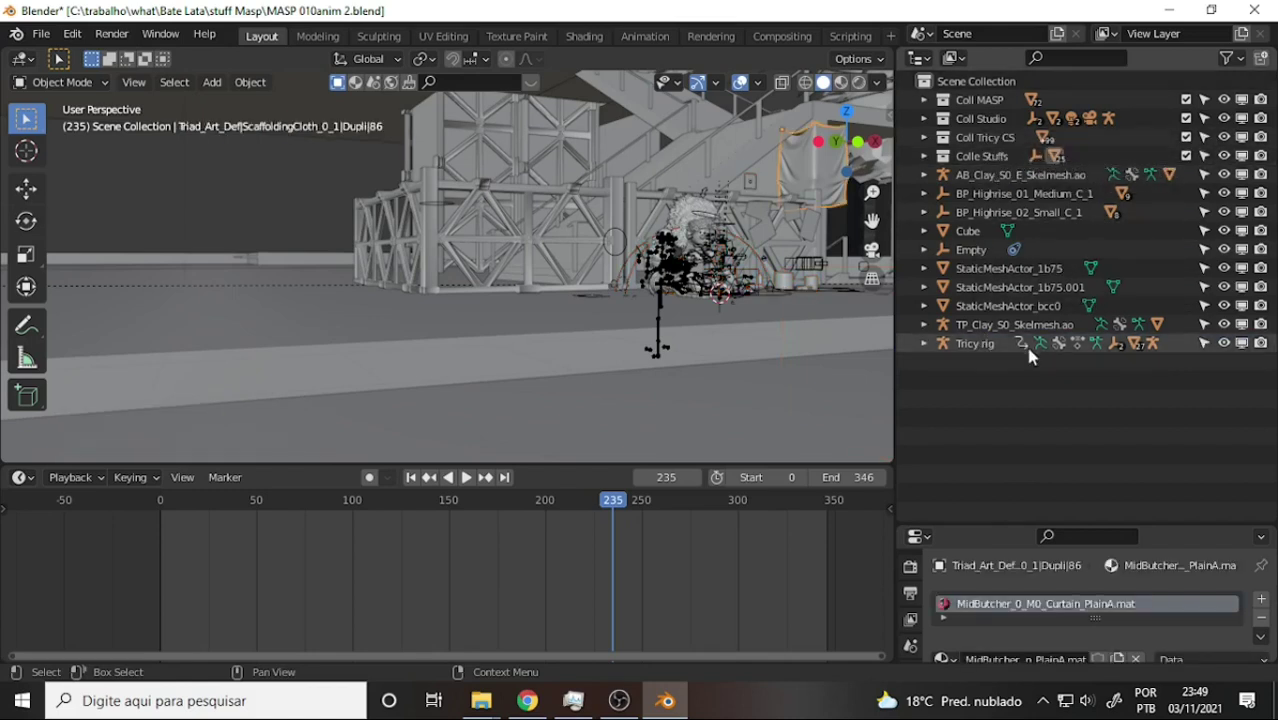
Move the three StaticMeshActor objects (bcc0, 1b75, 1b75.001) into Colle Stuffs
left_click(1014, 326)
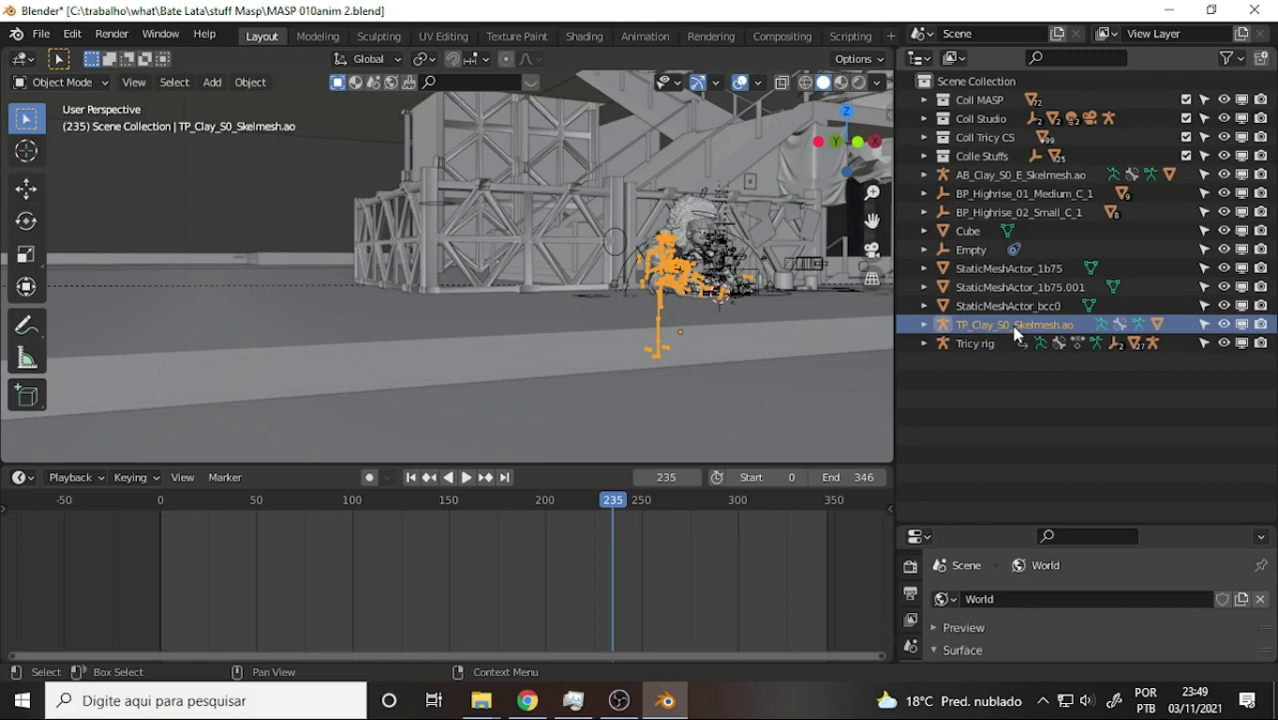
left_click(996, 308)
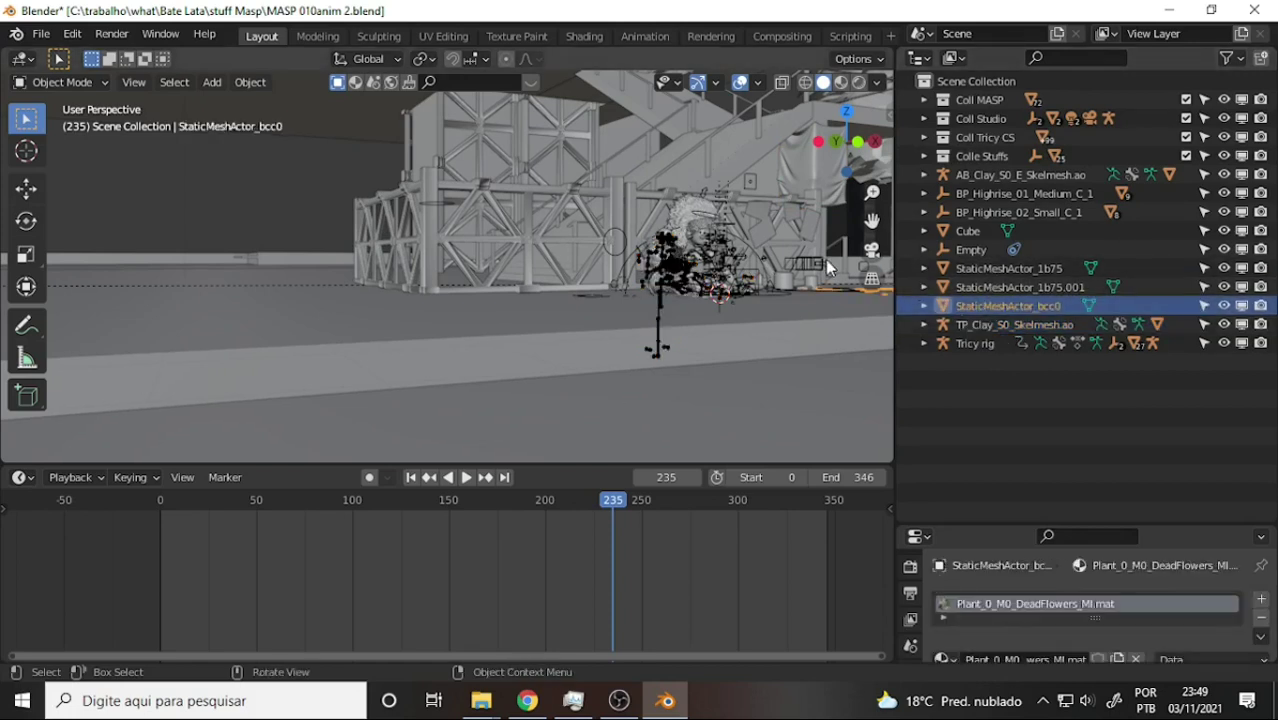
scroll(785, 262, "down", 5)
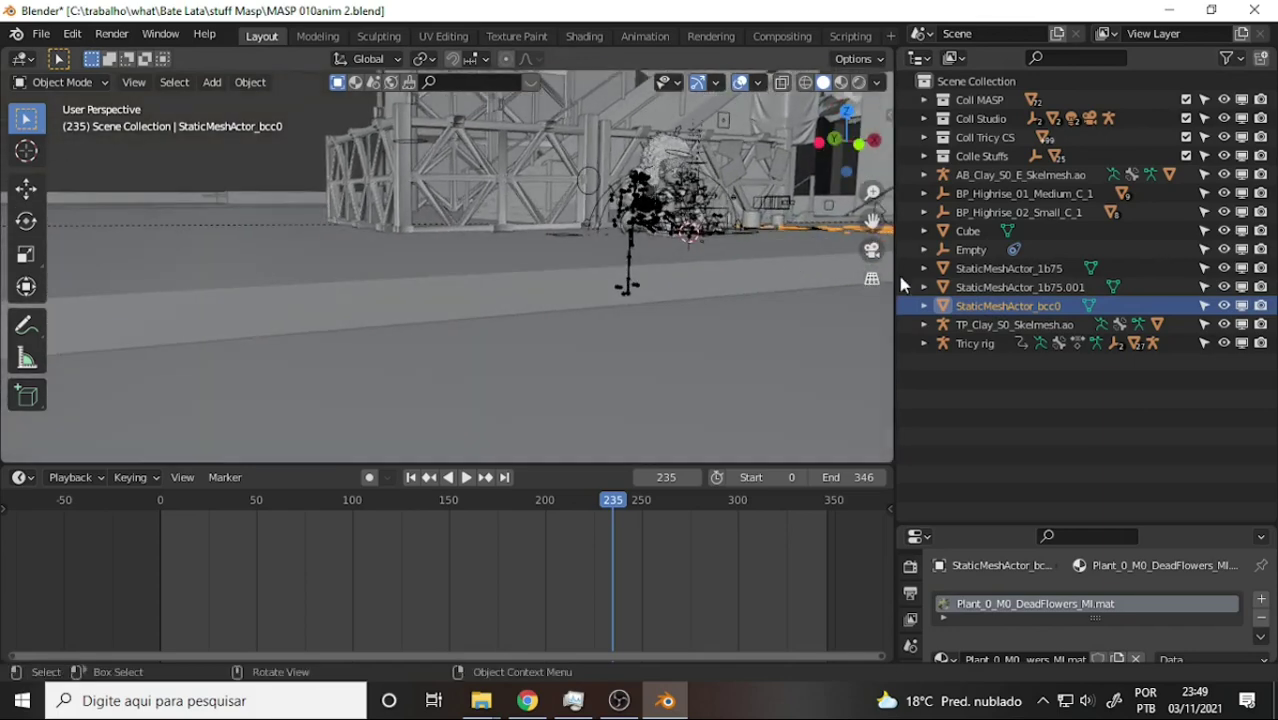
left_click(1002, 291)
left_click(1021, 268)
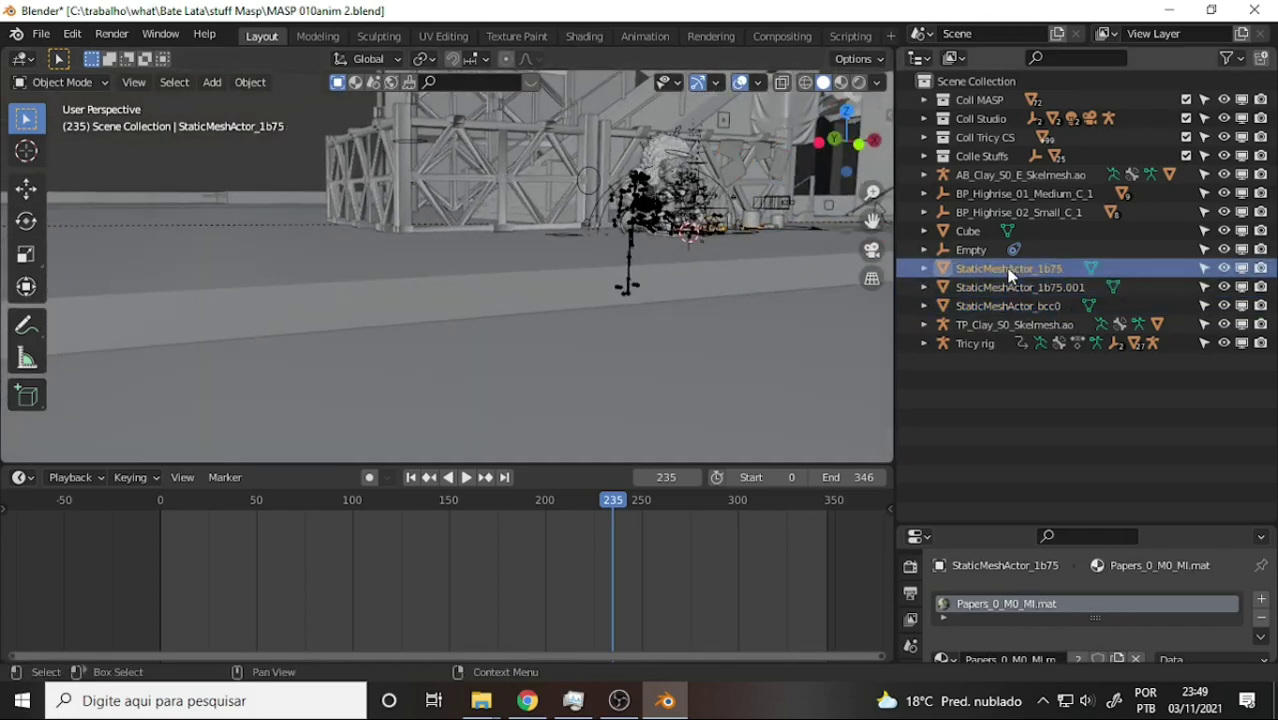
left_click(996, 306, "shift")
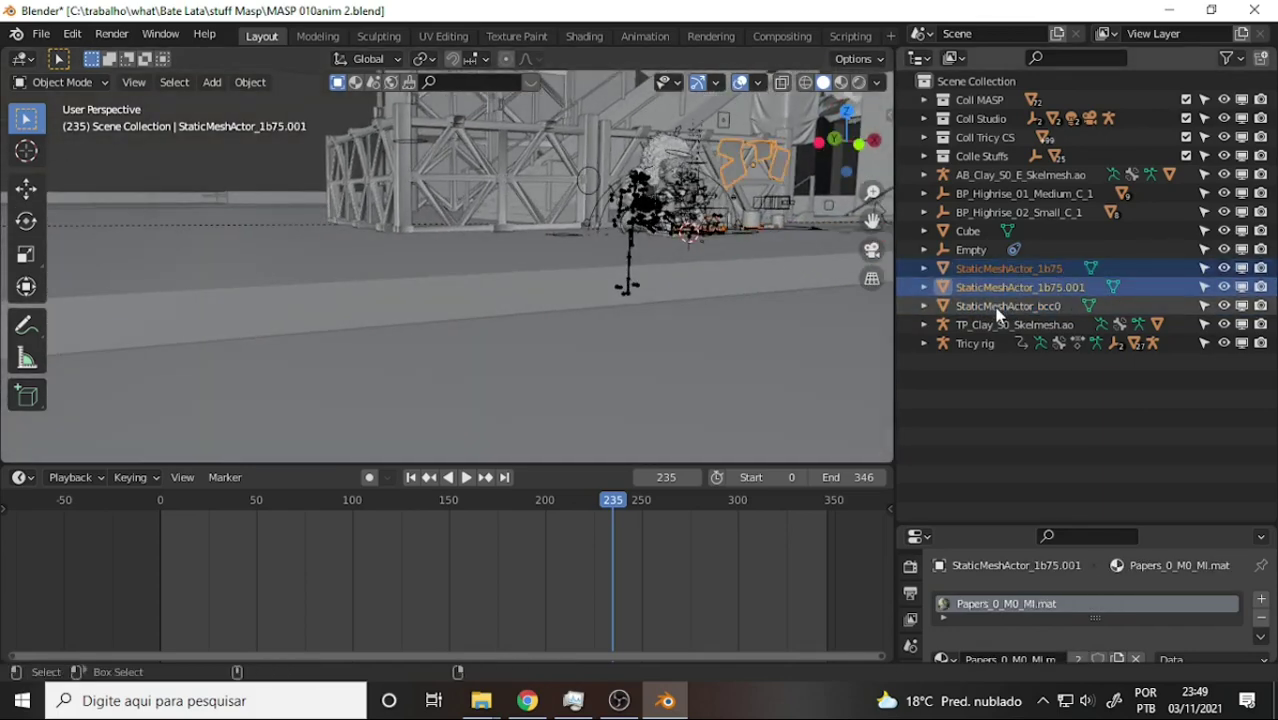
left_click_drag(1000, 272, 985, 160)
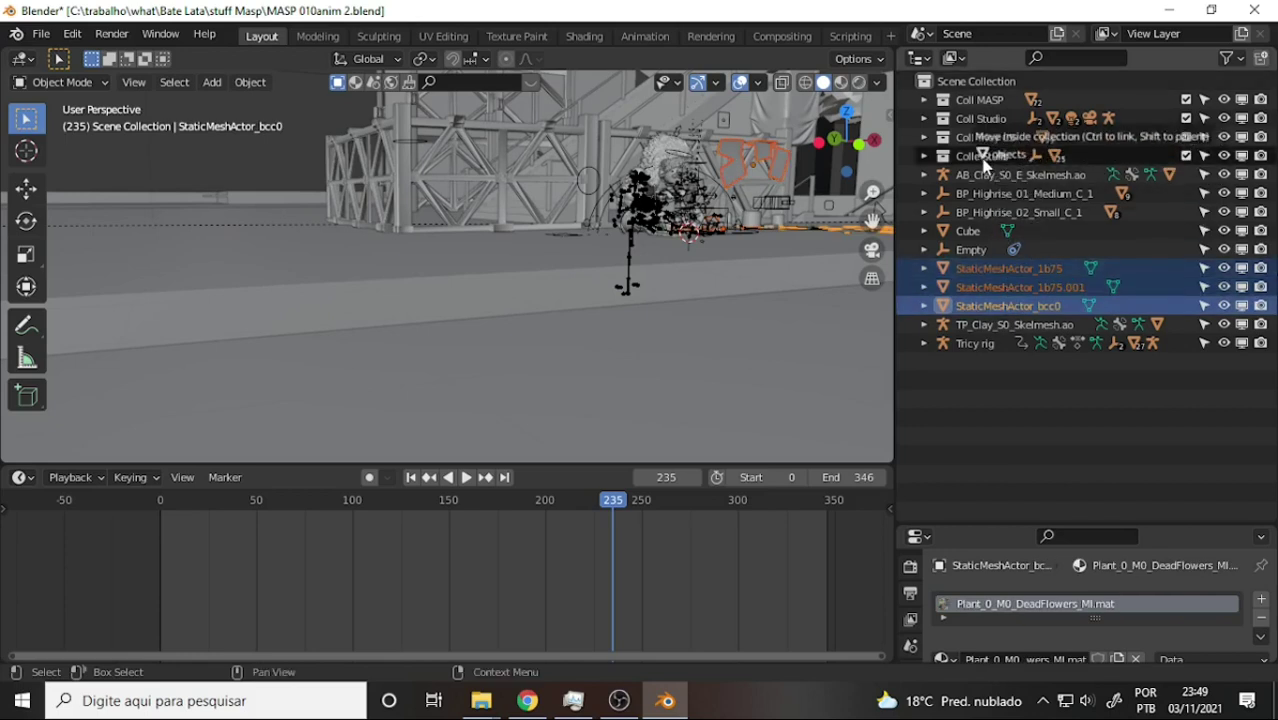
Move the Empty into Colle Stuffs and select the Cube
left_click(980, 252)
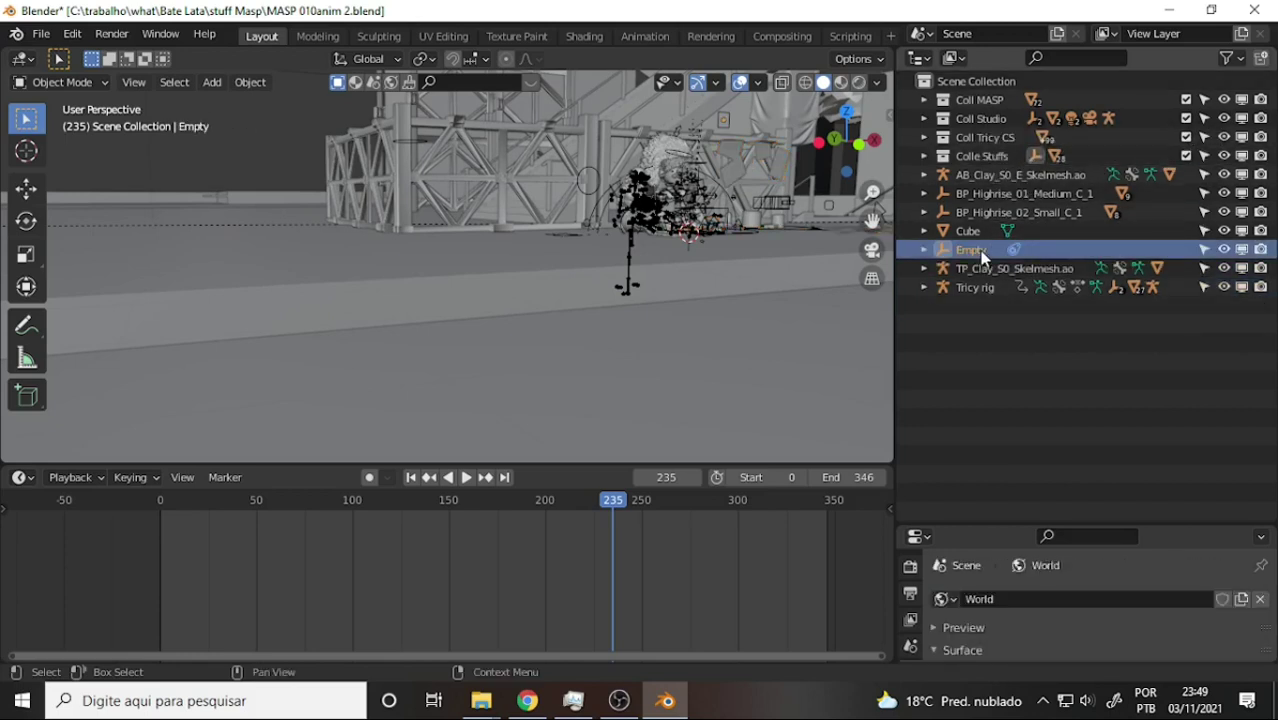
left_click_drag(982, 256, 990, 162)
left_click(976, 236)
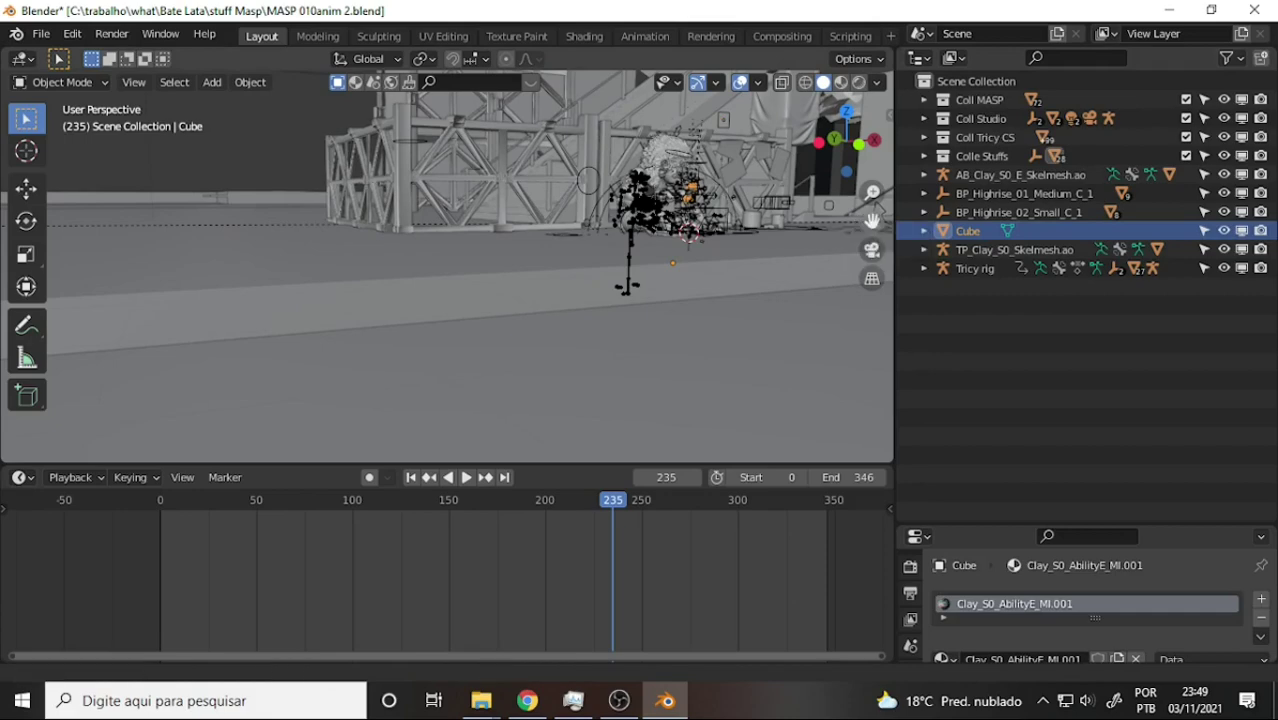
View the scene through the camera, orbit around the scaffolding, and return to the Layout workspace
key("KP_0")
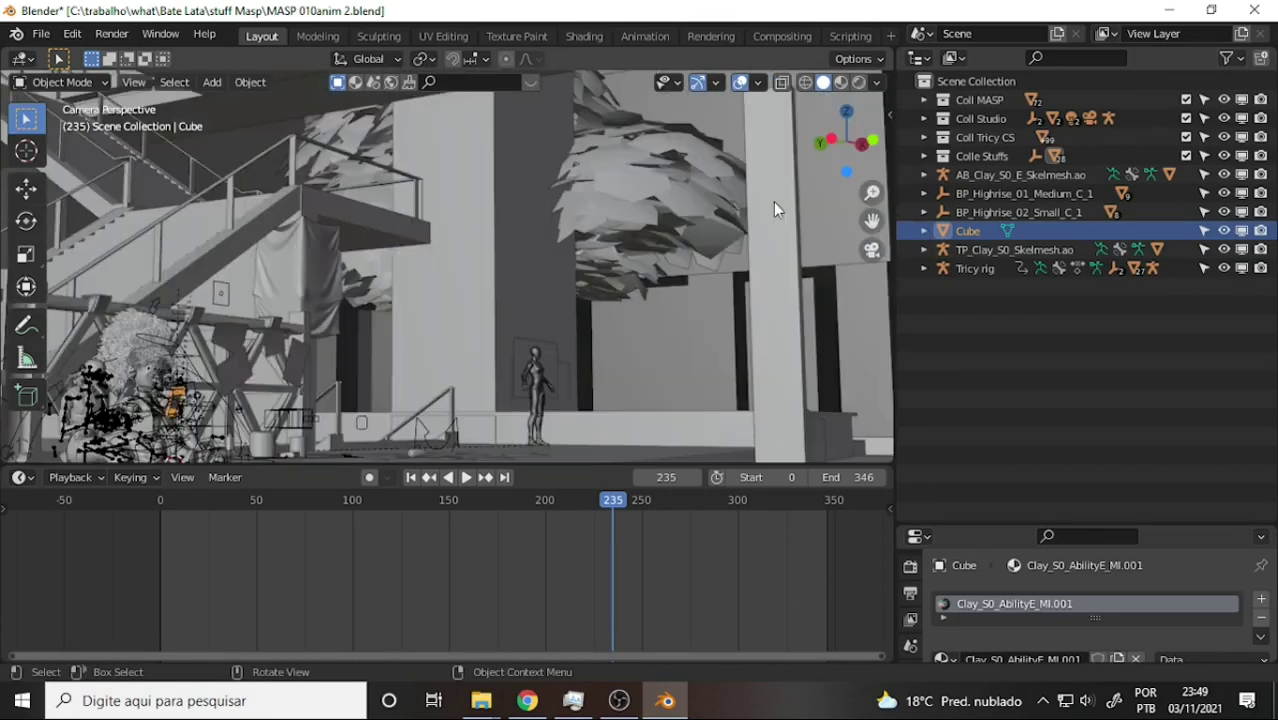
mouse_move(765, 228)
left_mouse_down()
mouse_move(678, 242)
mouse_move(666, 222)
left_mouse_up()
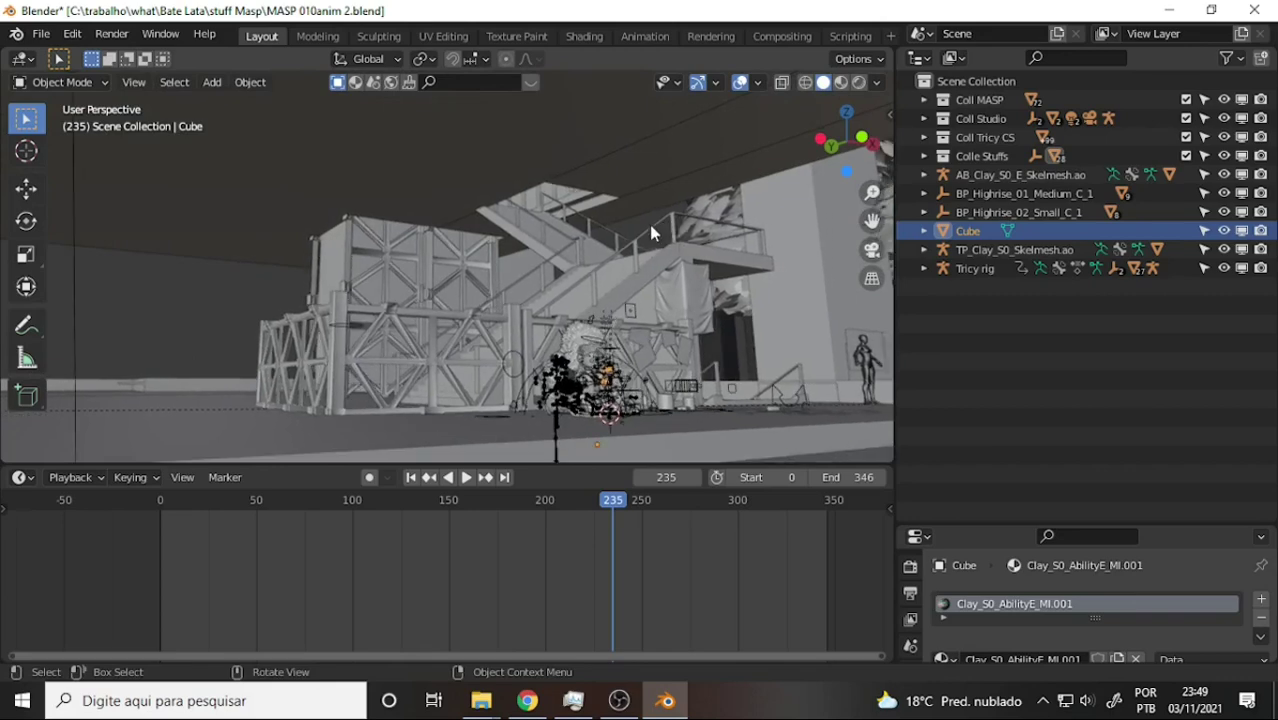
right_click(649, 224)
left_click(316, 37)
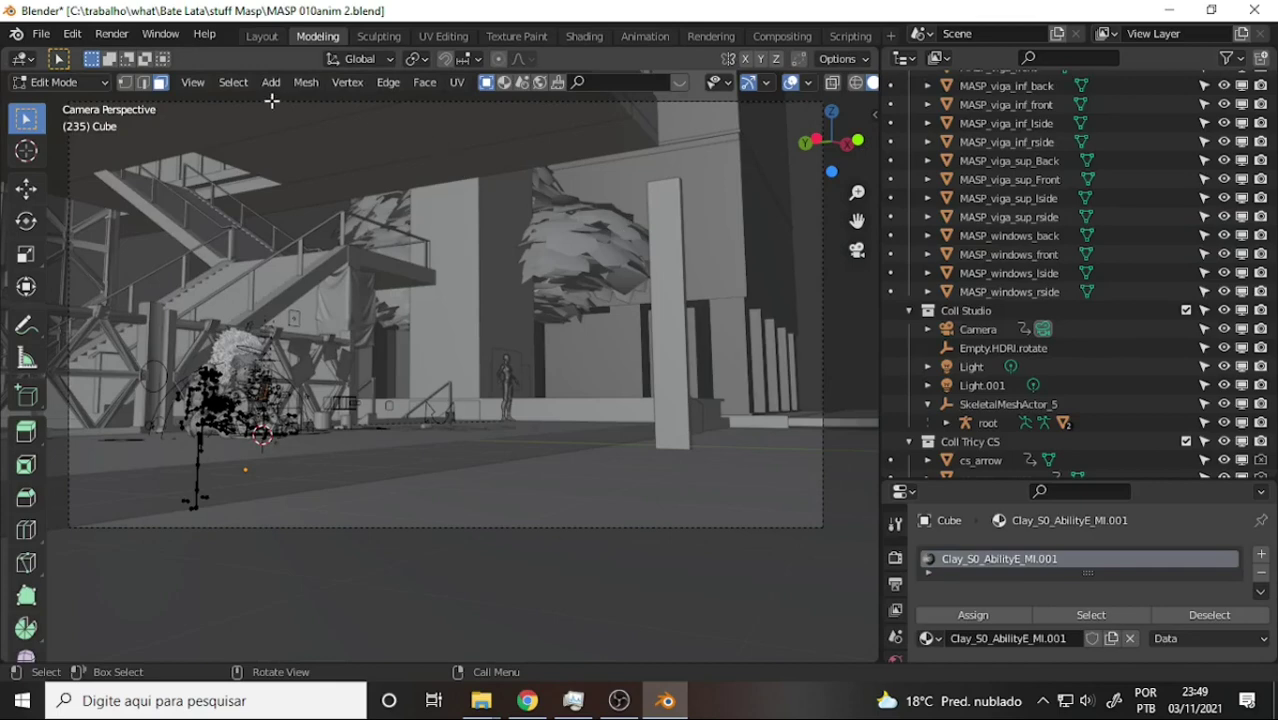
left_click(266, 38)
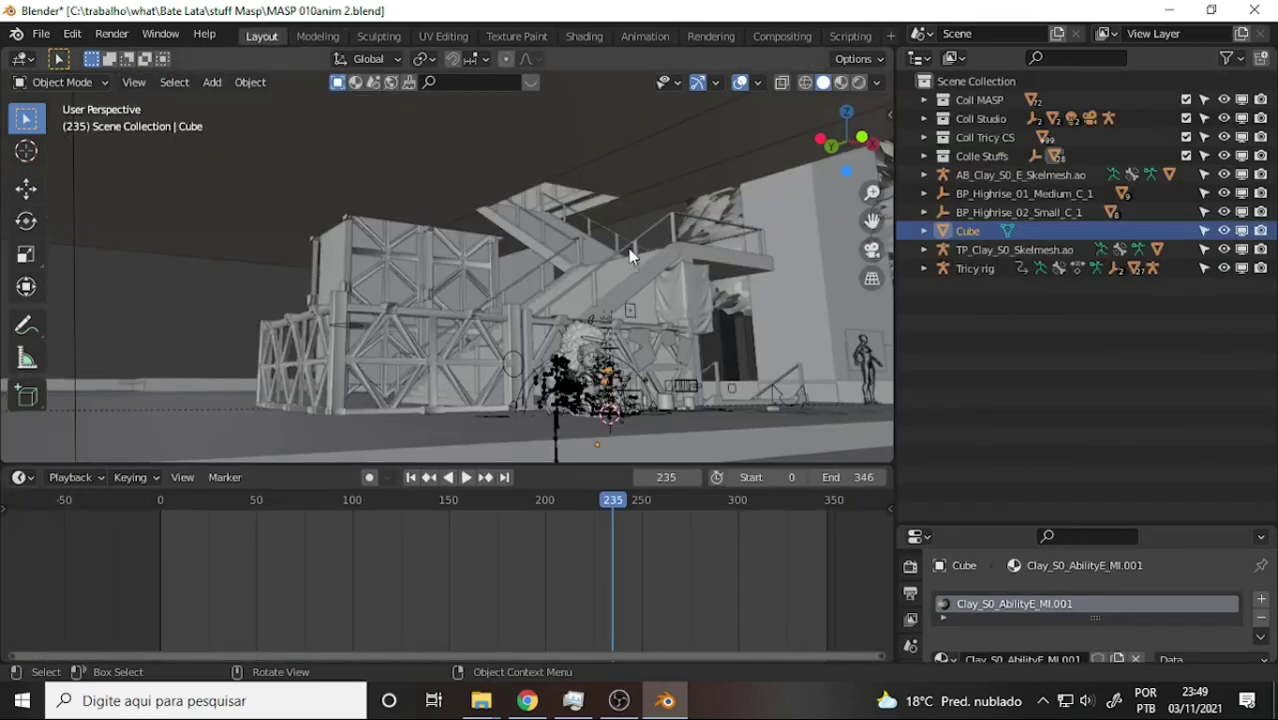
Isolate the Cube in local view, drag it into Colle Stuffs, then exit local view
key("KP_Divide")
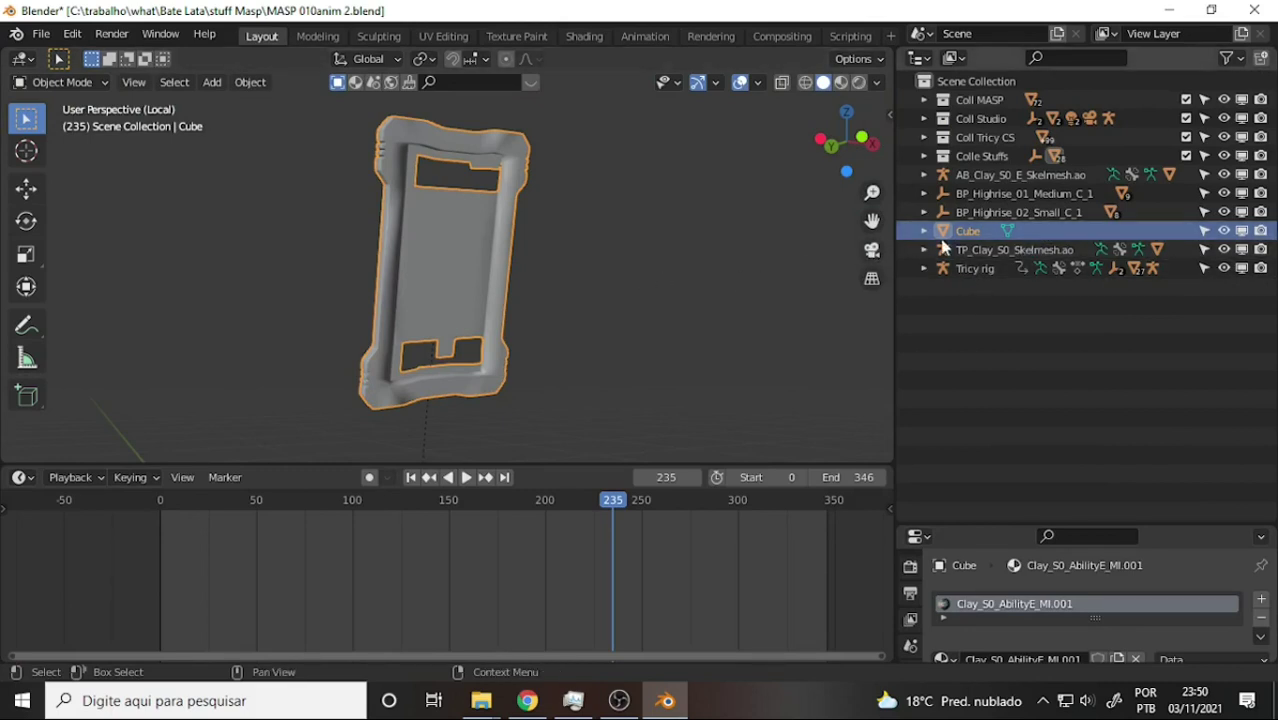
left_click_drag(998, 242, 990, 156)
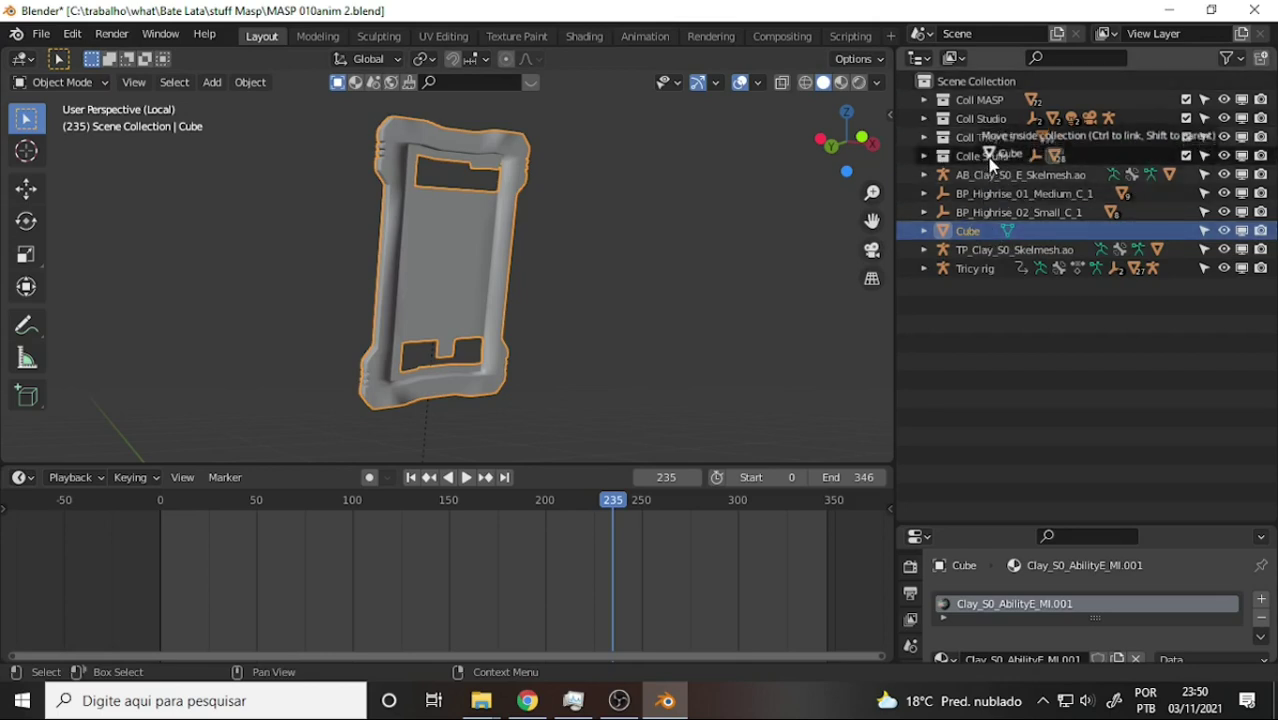
left_click(923, 156)
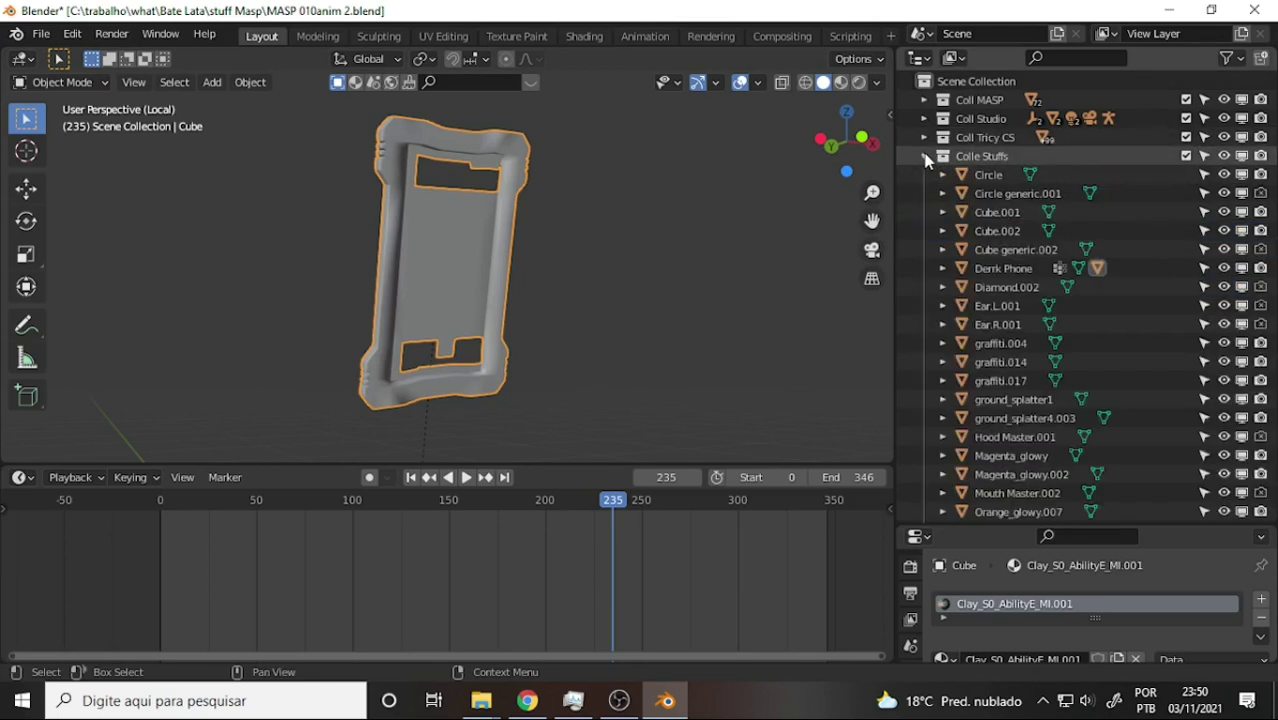
left_click(923, 156)
key("KP_Divide")
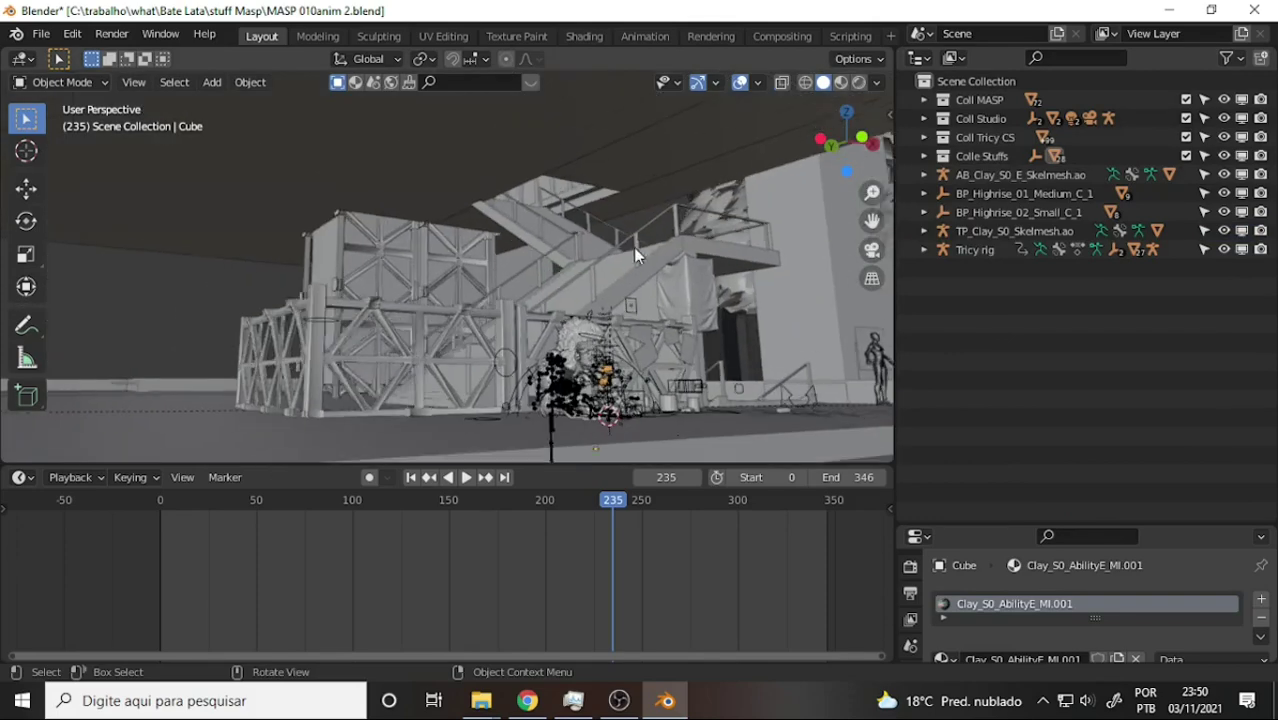
mouse_move(685, 266)
left_mouse_down()
mouse_move(727, 290)
mouse_move(715, 287)
left_mouse_up()
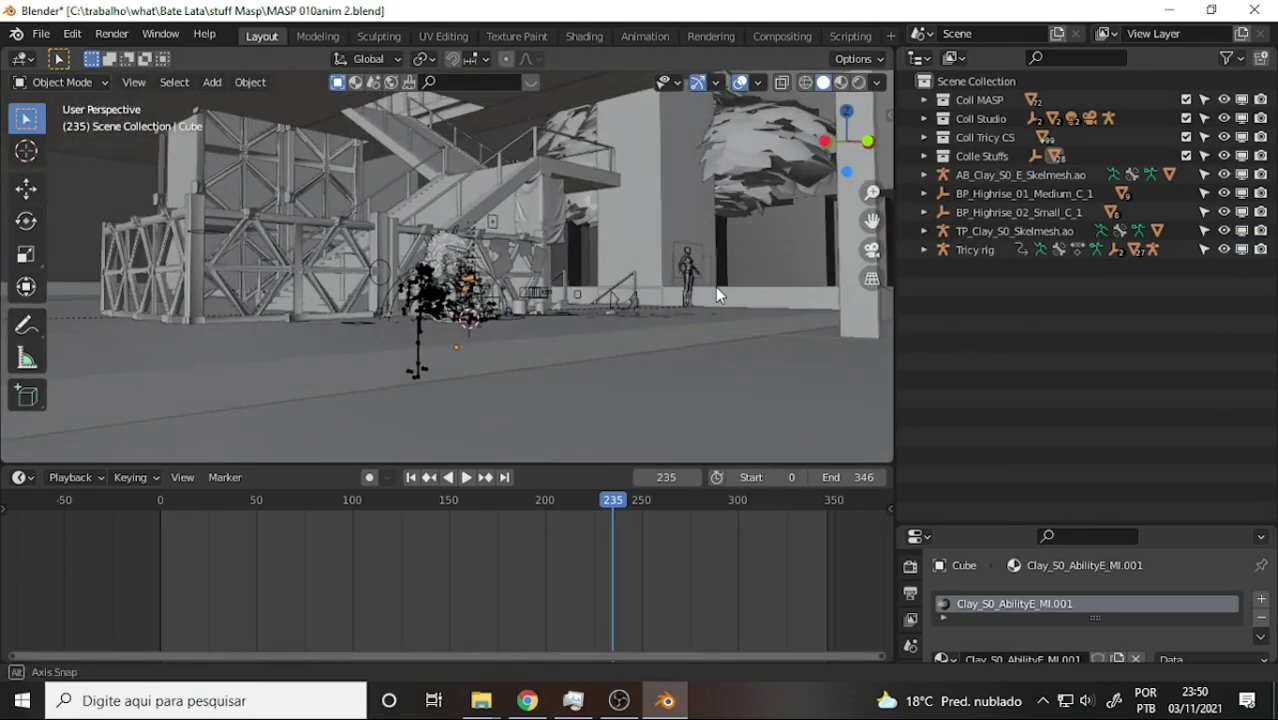
left_click(619, 700)
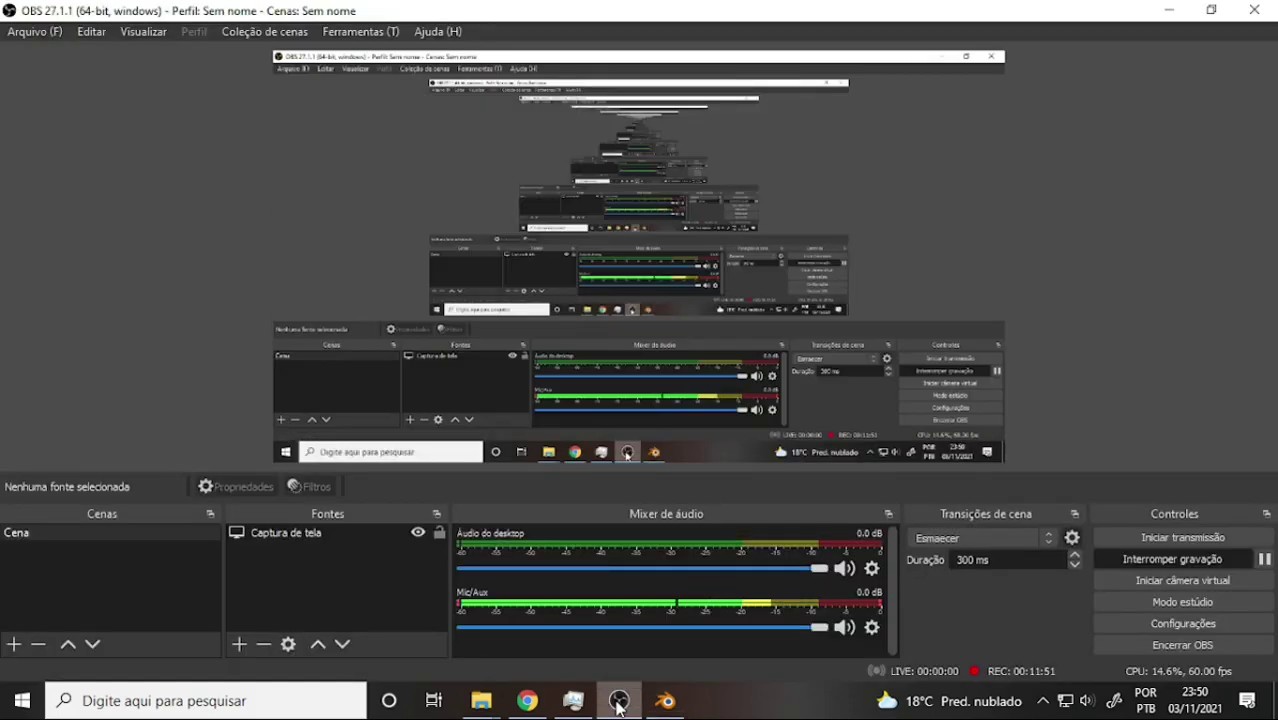
left_click(619, 700)
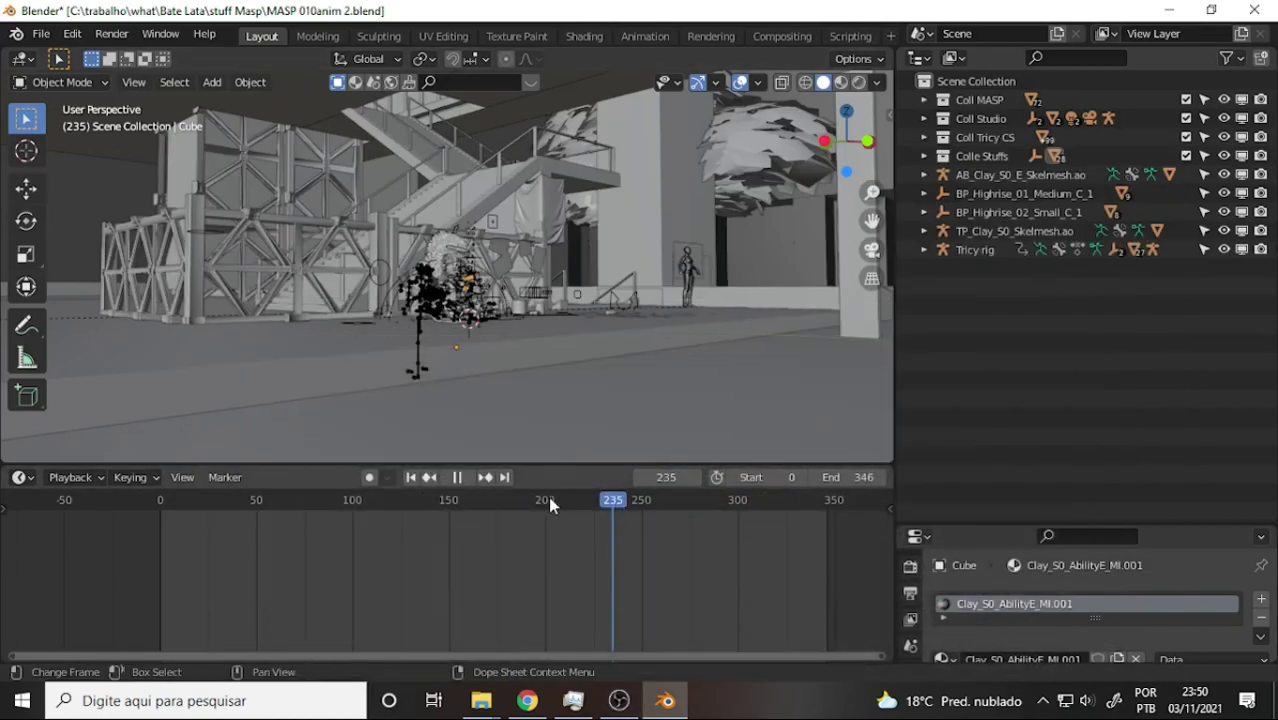
Select the Camera in Coll Studio and box-select its keyframe near frame 237
left_click_drag(490, 503, 548, 503)
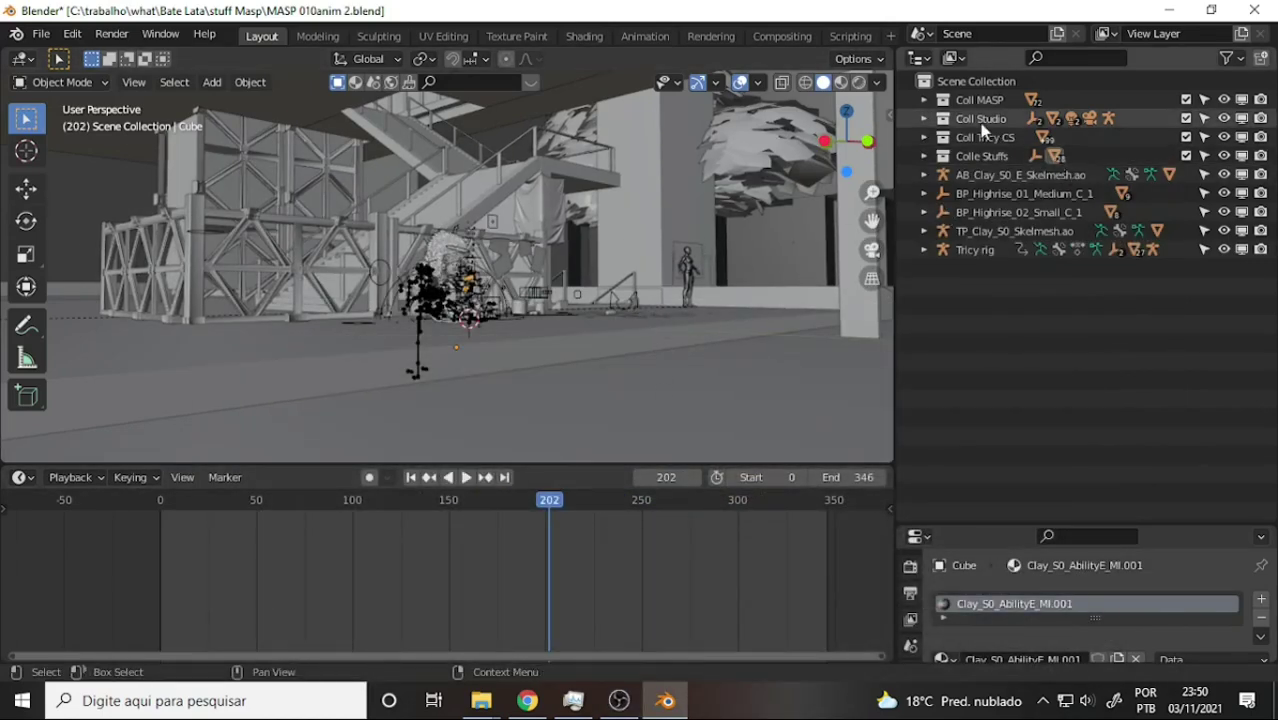
left_click(924, 118)
left_click(994, 138)
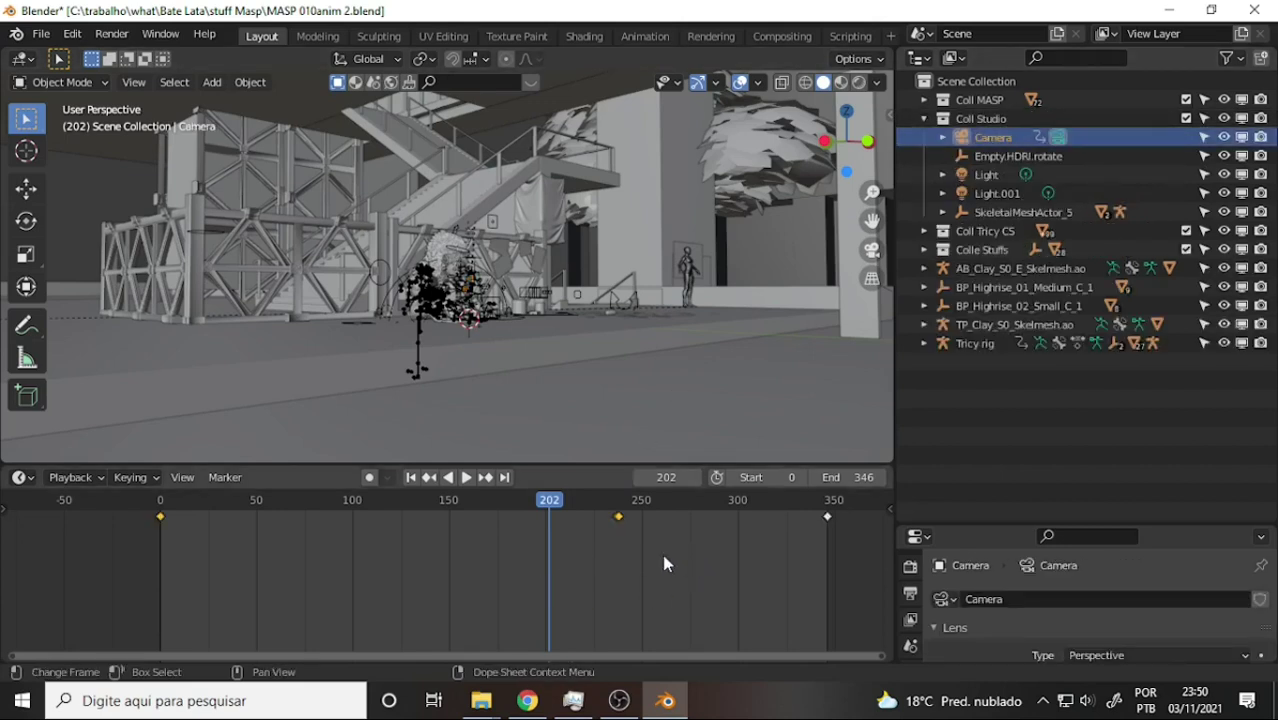
mouse_move(599, 507)
left_mouse_down()
mouse_move(623, 512)
mouse_move(617, 525)
left_mouse_up()
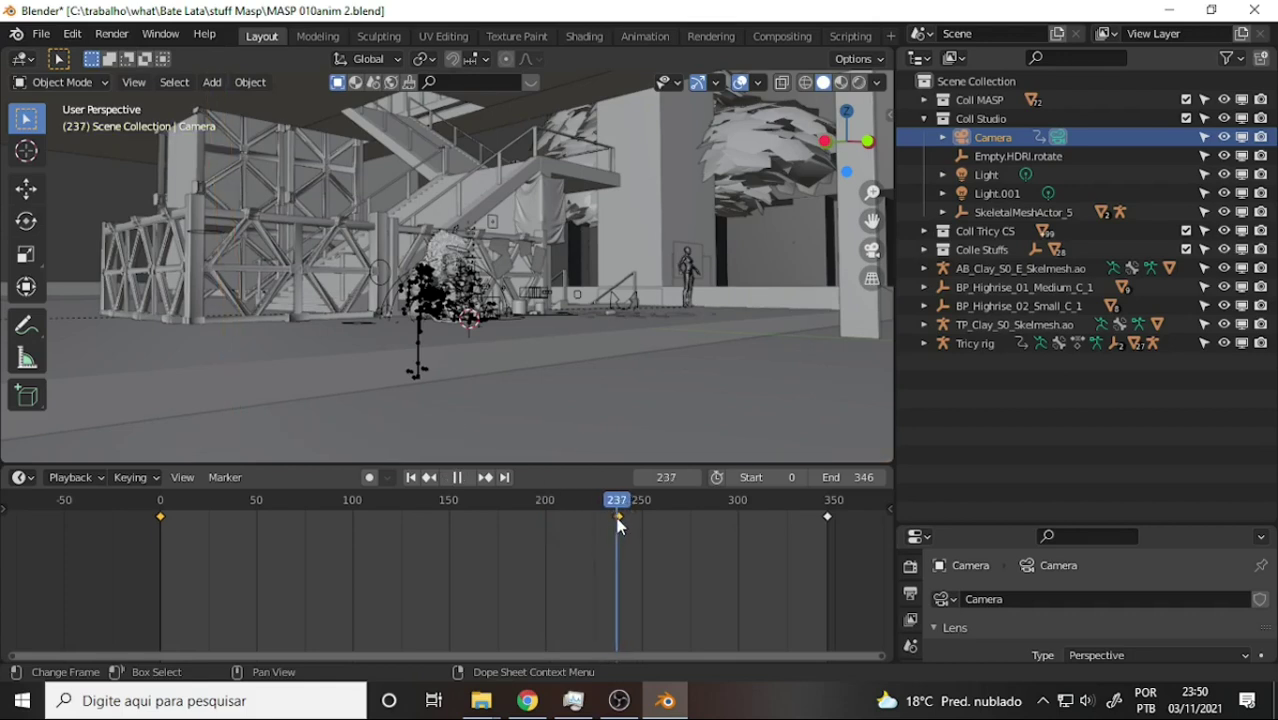
key("space")
left_click_drag(600, 541, 640, 520)
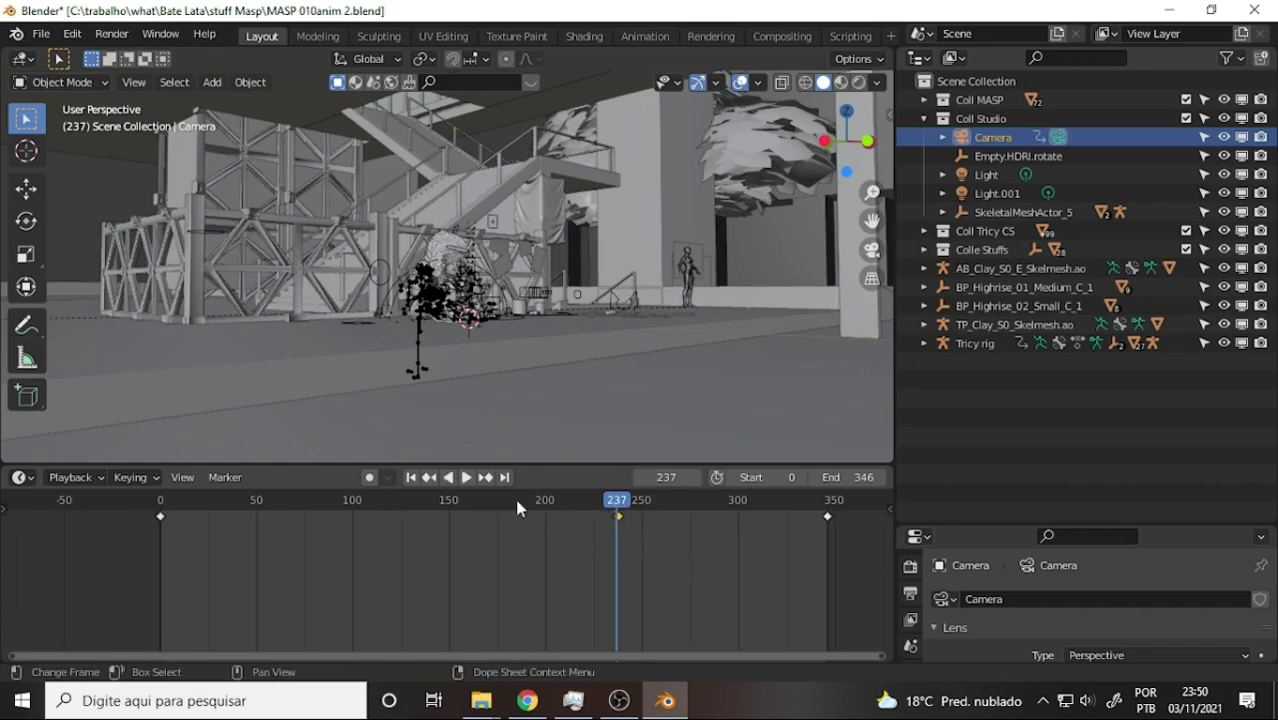
Set the current frame to 75
left_click_drag(353, 500, 331, 500)
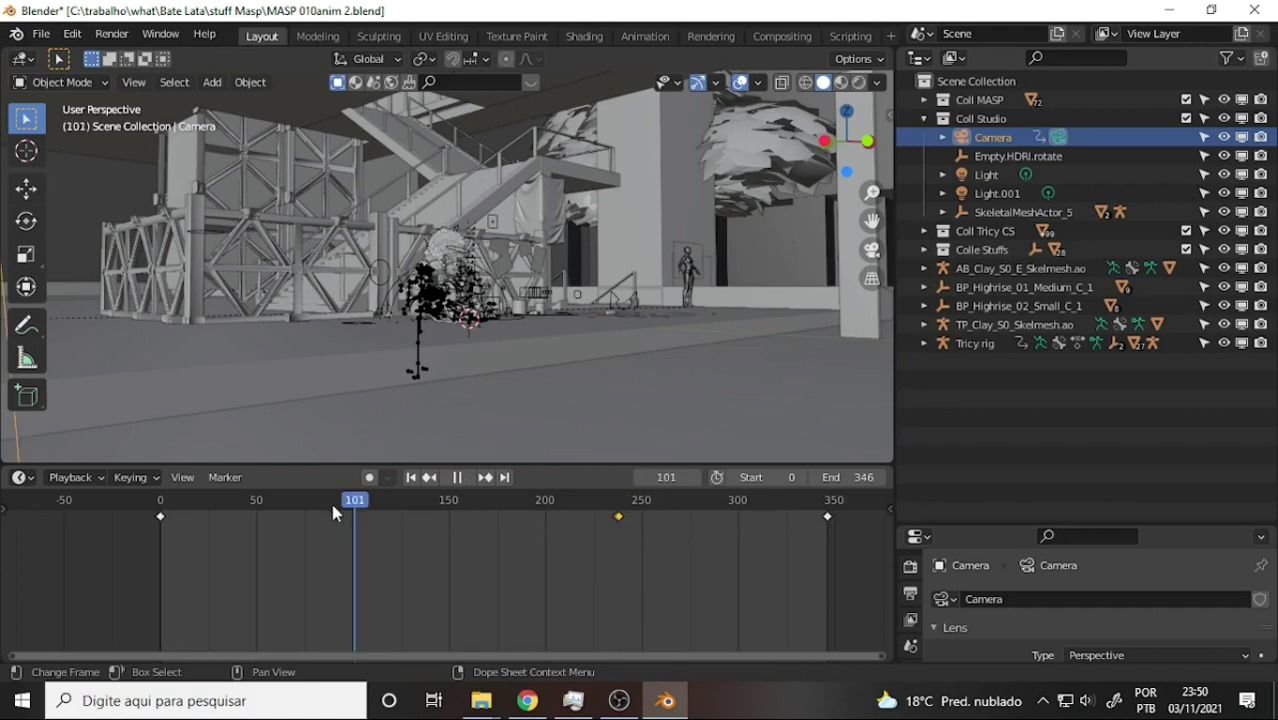
left_click(668, 477)
type("7")
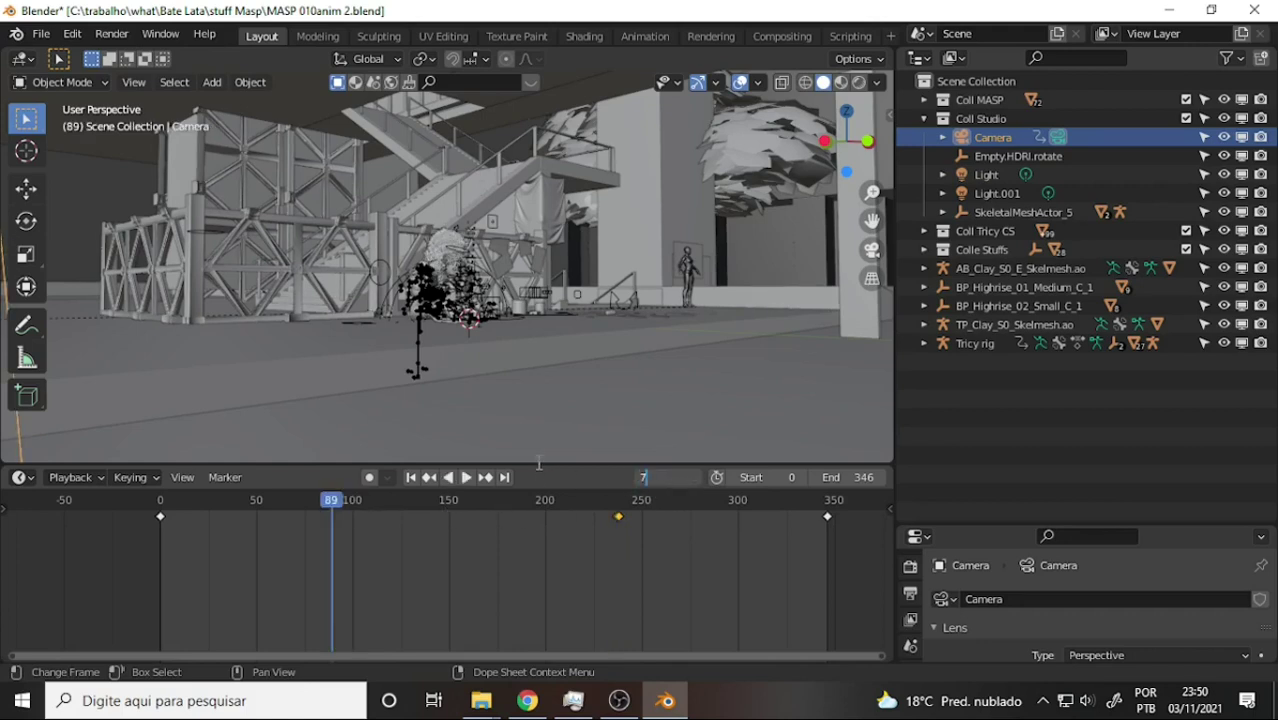
type("5")
key("Return")
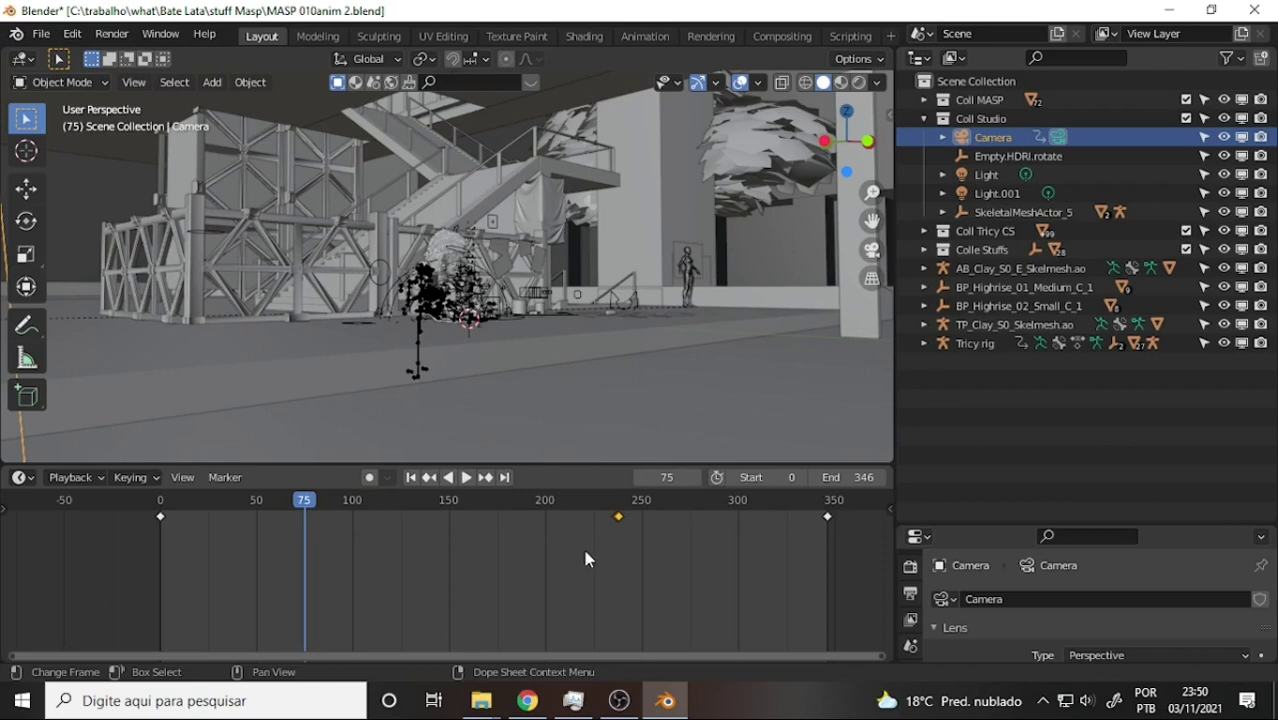
Move the selected keyframe to frame 75 and slide the last keyframe earlier to about frame 220
key("g")
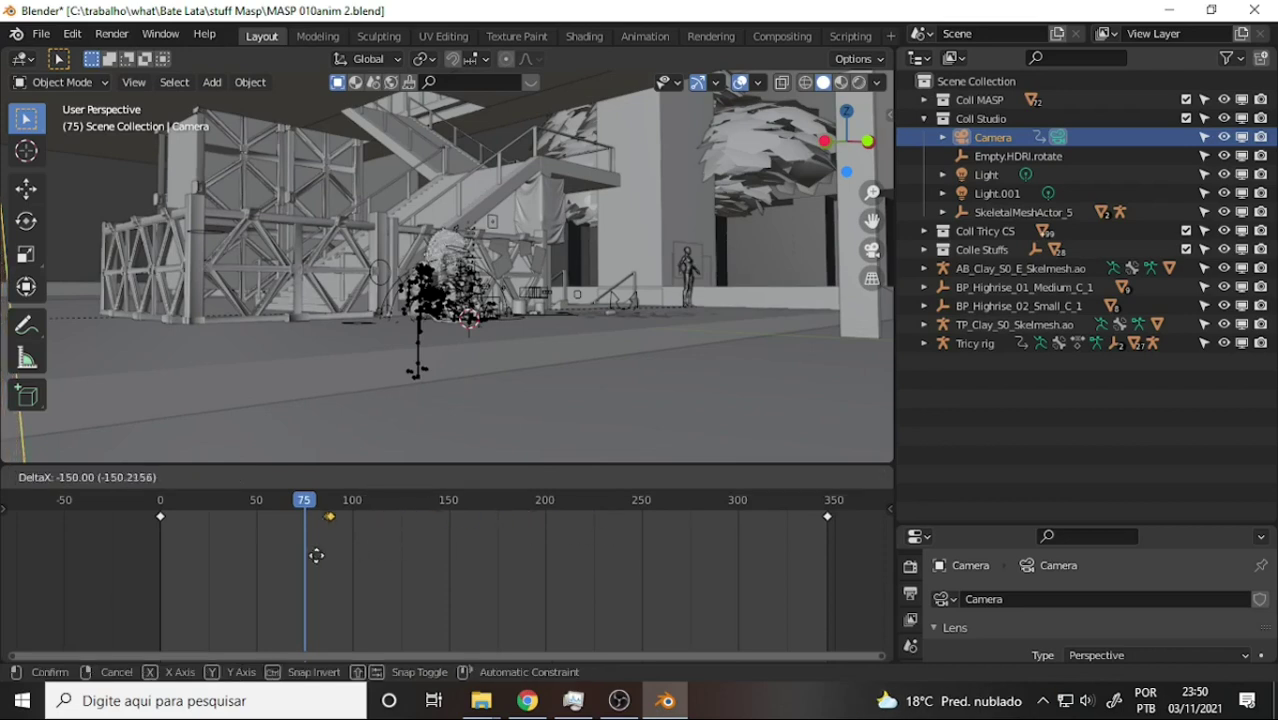
left_click(293, 556)
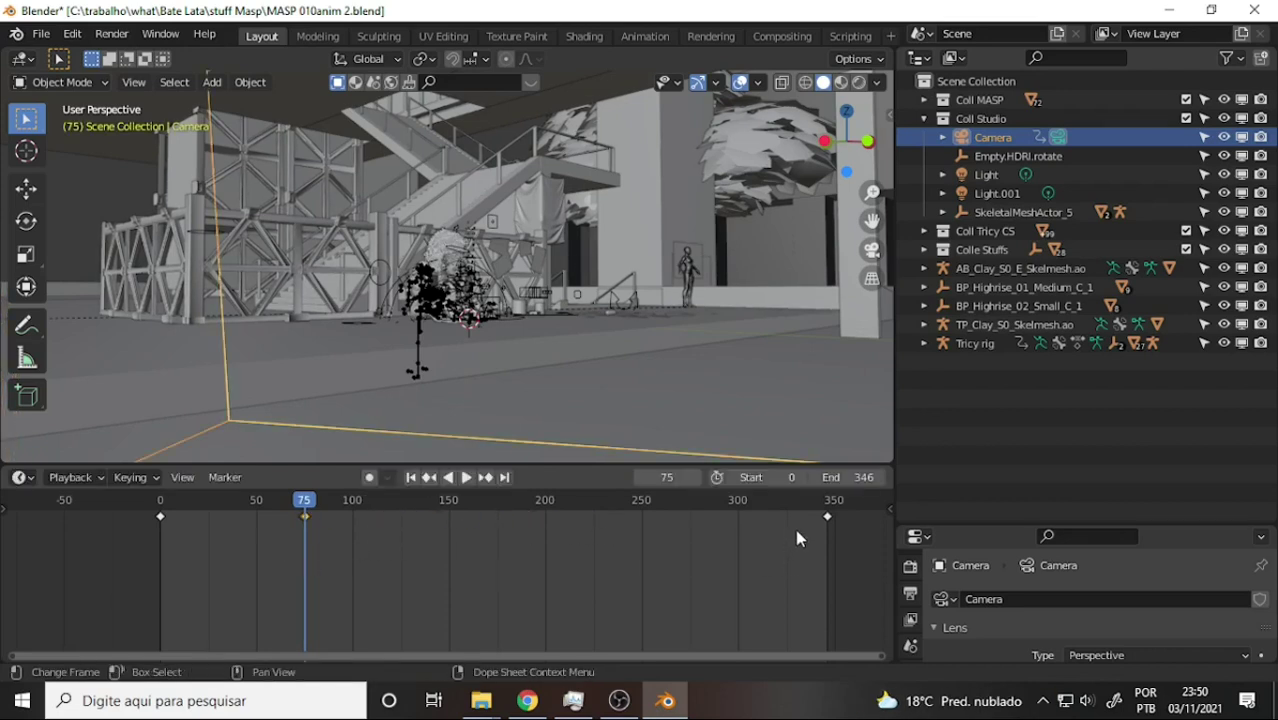
left_click_drag(797, 538, 851, 532)
key("g")
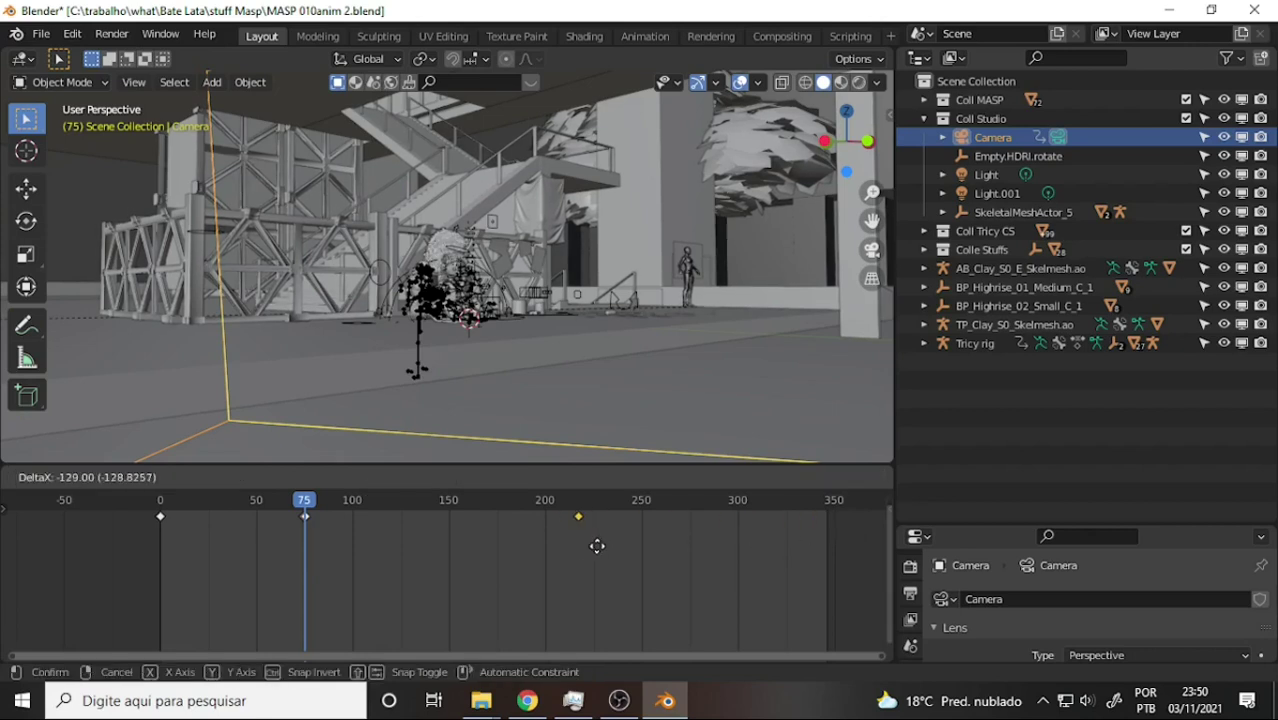
left_click(603, 546)
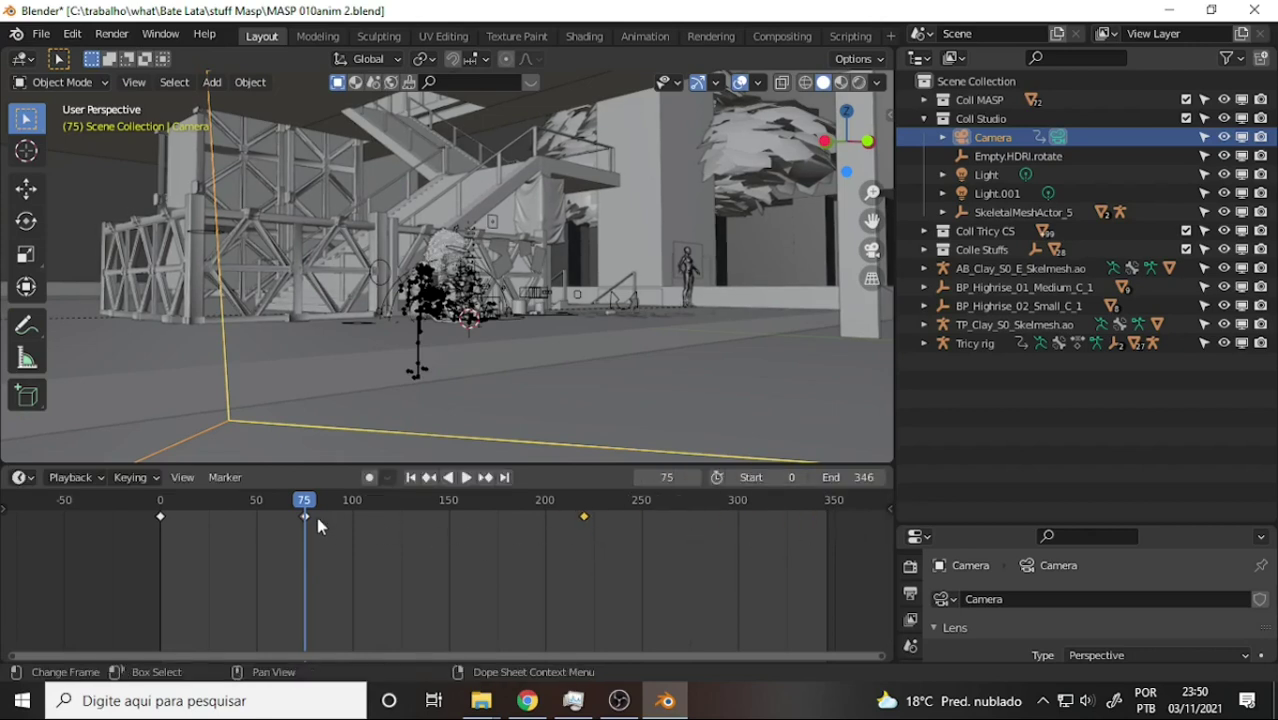
Play back the new timing, shift the last keyframe to frame 237, and return to frame 0
key("space")
mouse_move(608, 500)
left_mouse_down()
mouse_move(590, 522)
mouse_move(610, 524)
left_mouse_up()
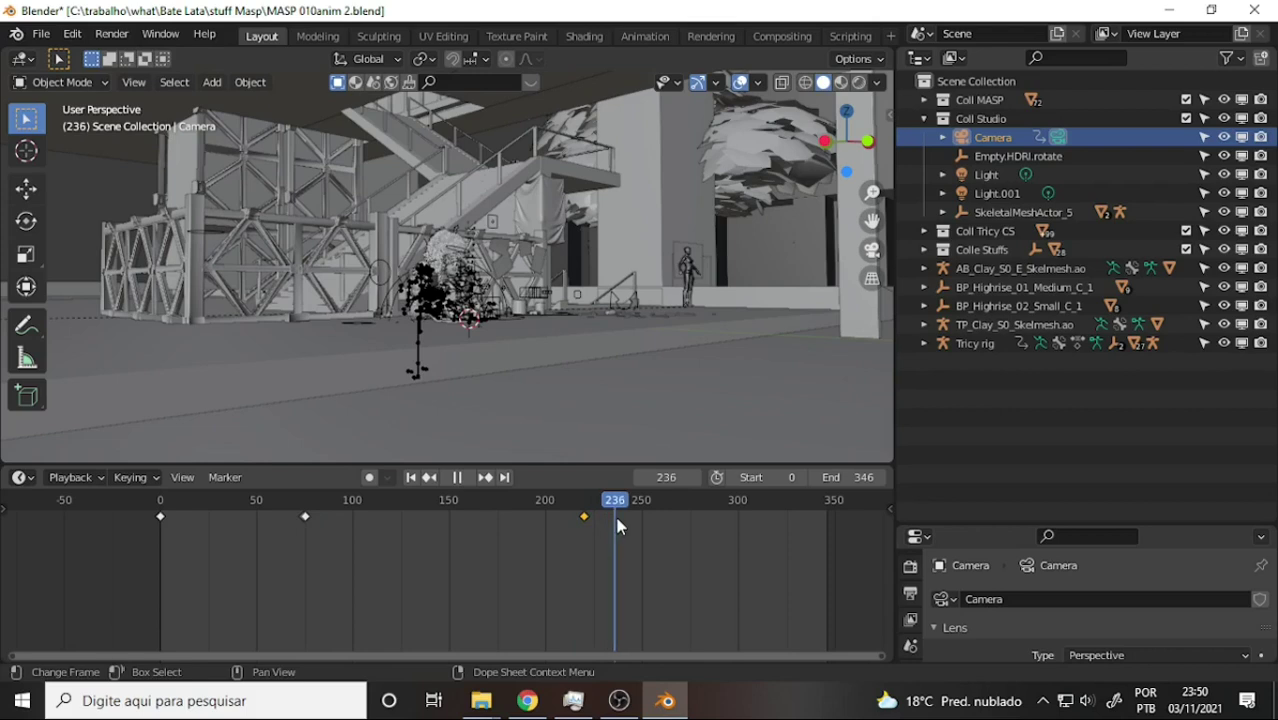
key("space")
left_click_drag(585, 520, 616, 530)
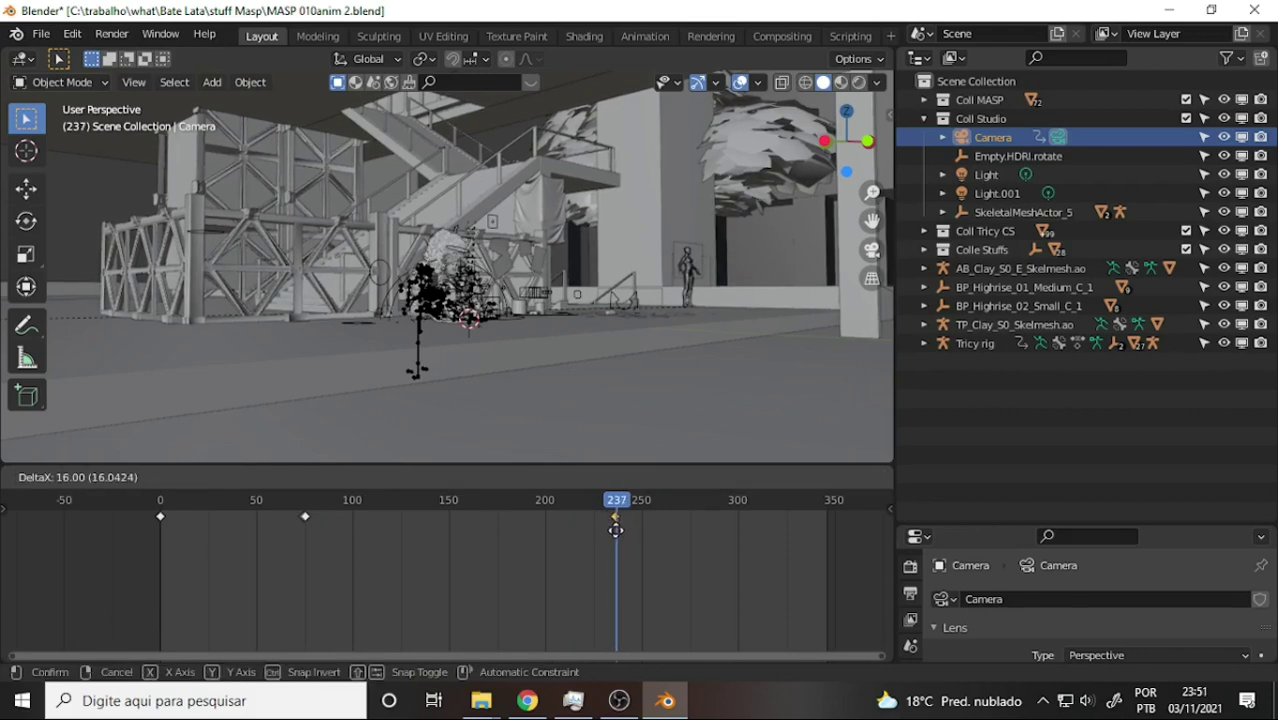
key("Left")
key("Left")
key("Left")
left_click(158, 508)
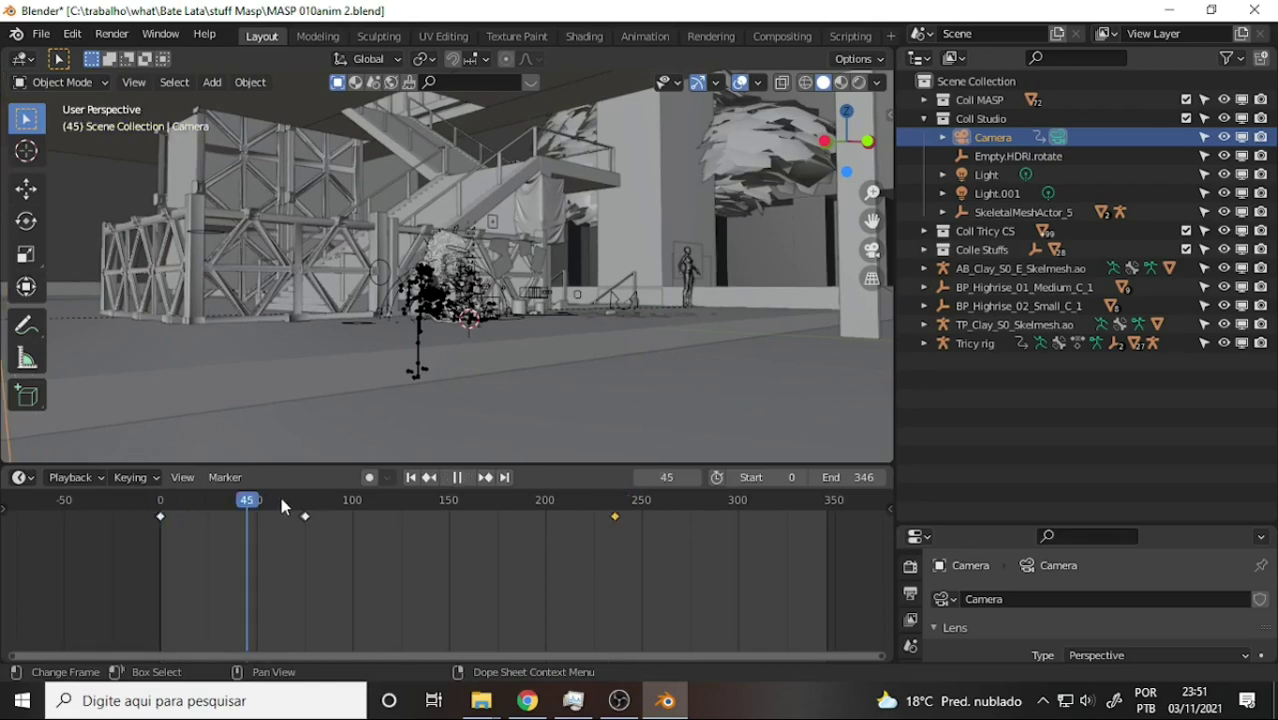
Switch to camera view, fit the camera frame, and play the move through to frame 237
key("KP_0")
key("space")
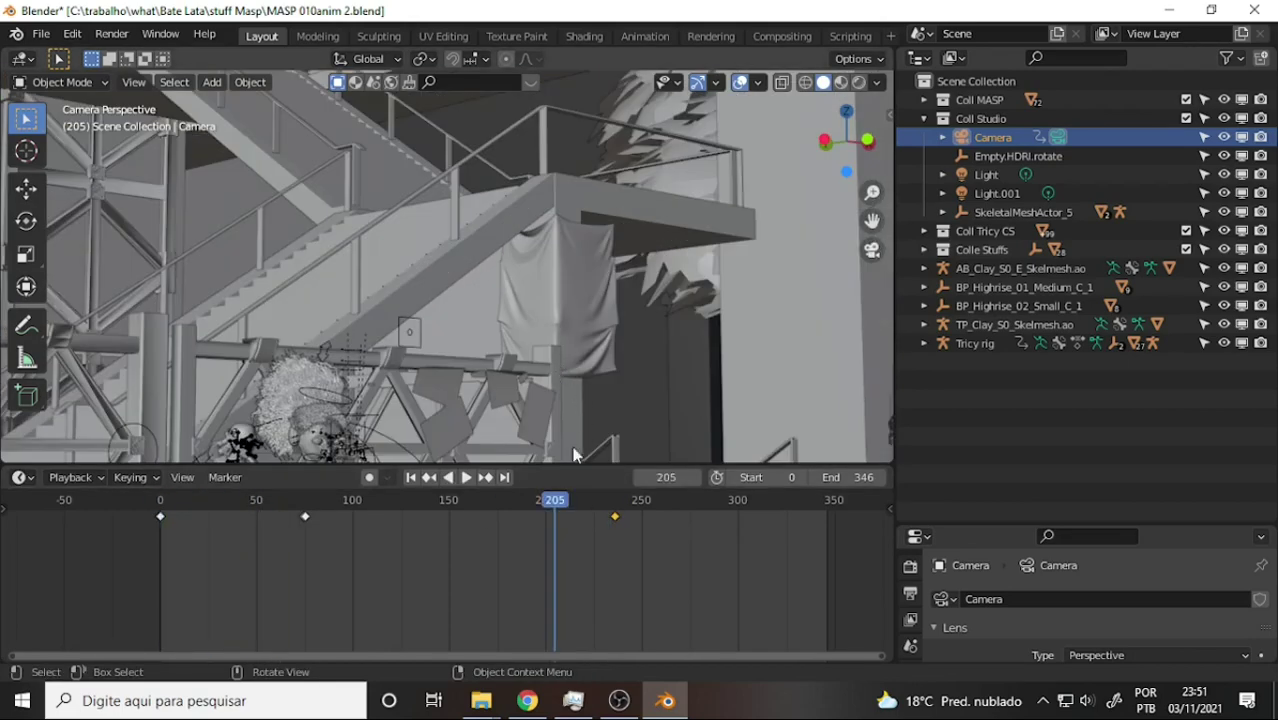
scroll(590, 286, "down", 3)
scroll(590, 286, "down", 2)
scroll(590, 286, "up", 3)
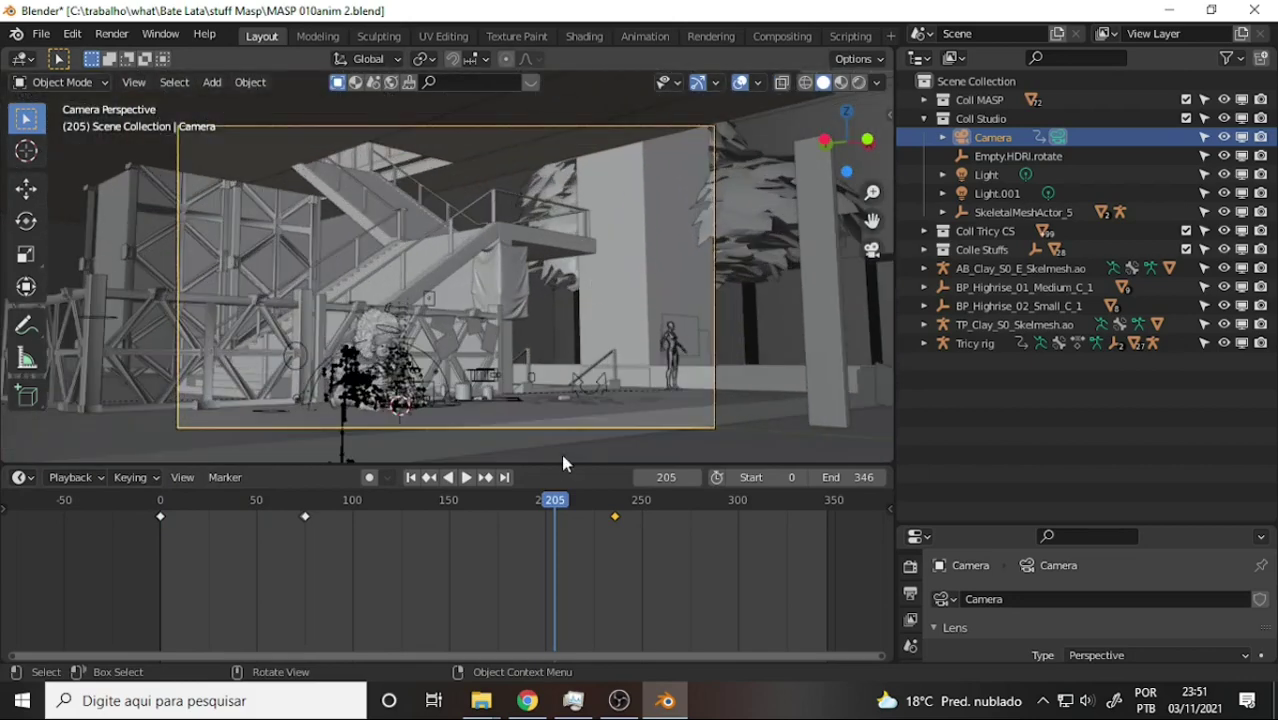
key("space")
left_click(277, 512)
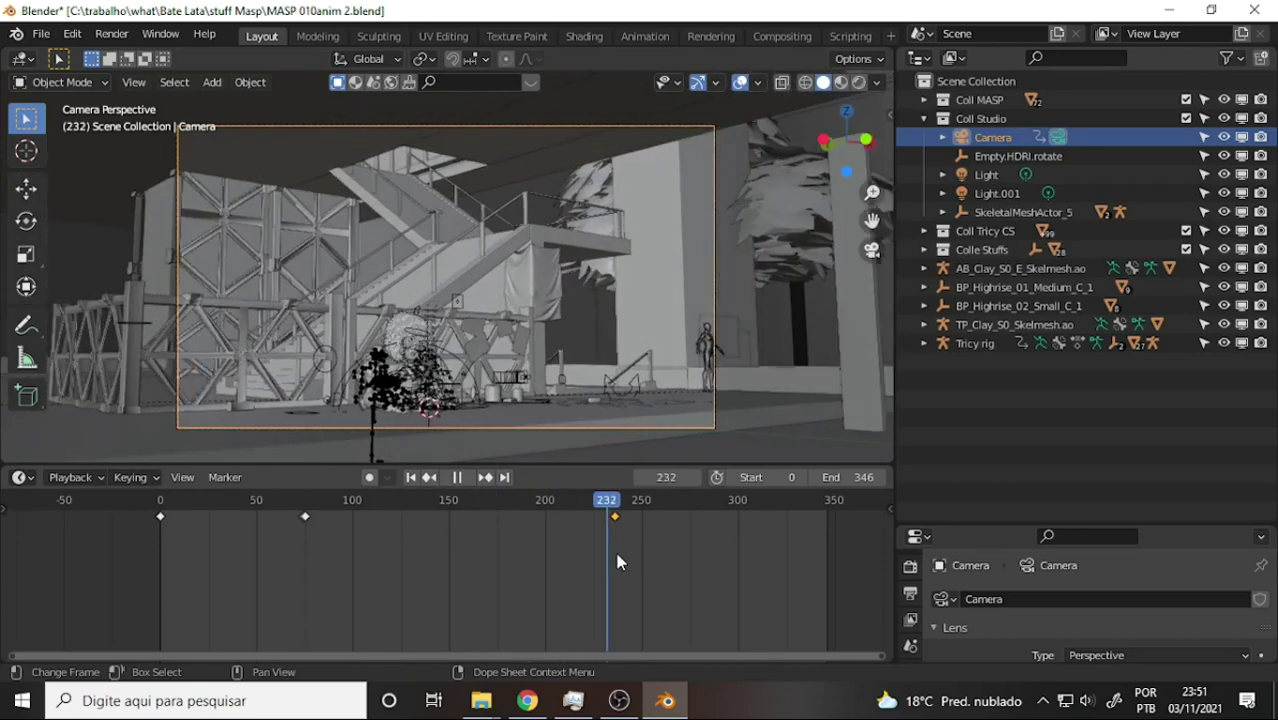
key("space")
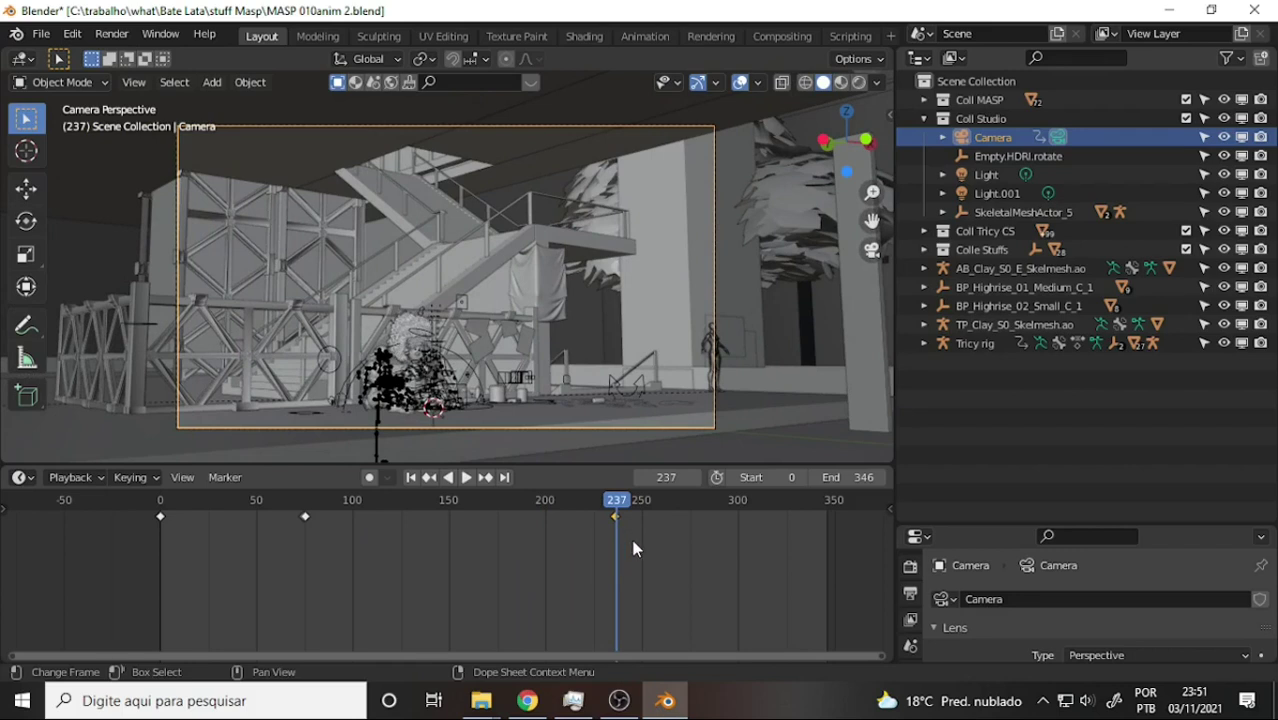
scroll(633, 548, "up", 2)
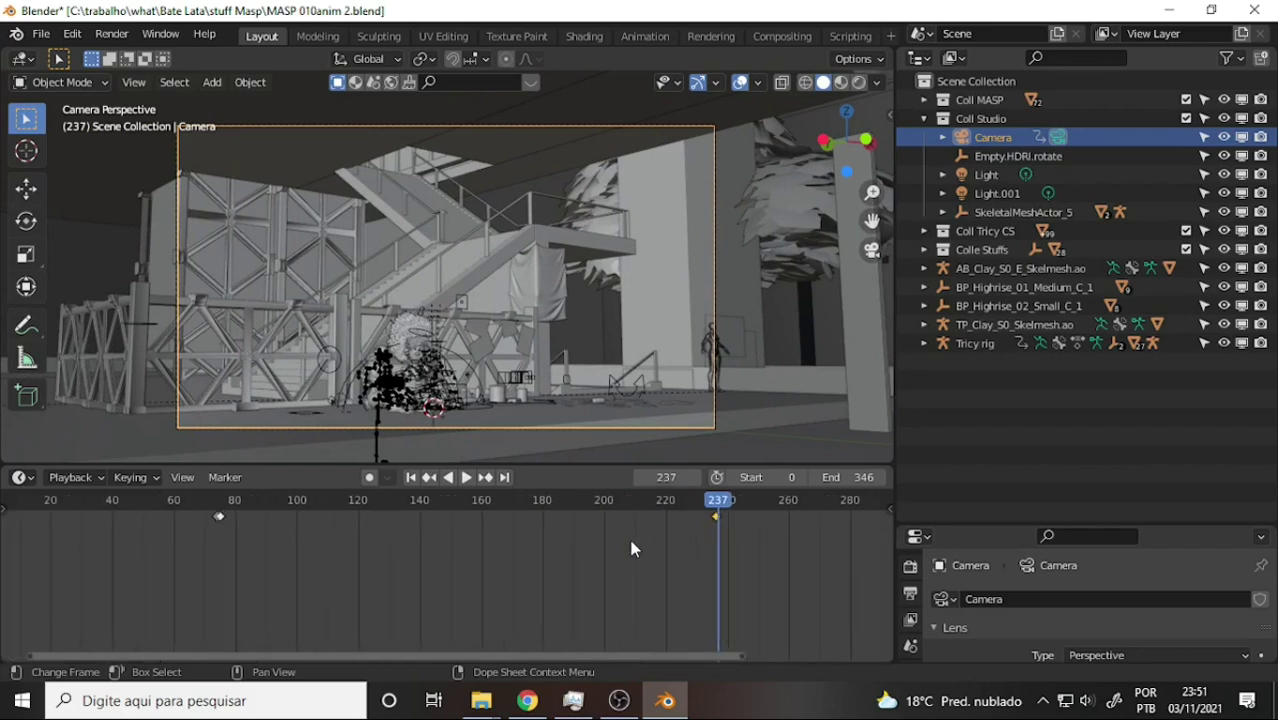